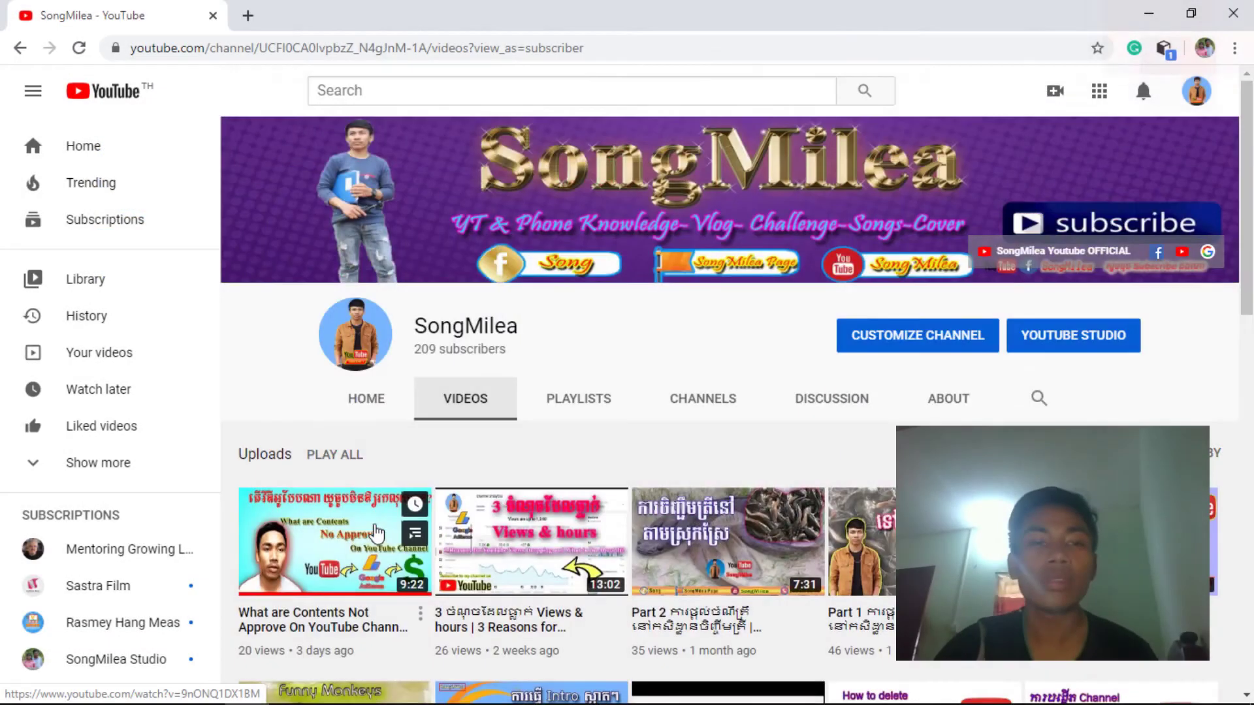
Step: Scroll down through the SongMilea channel's list of uploaded videos
scroll(375, 533, down, 3)
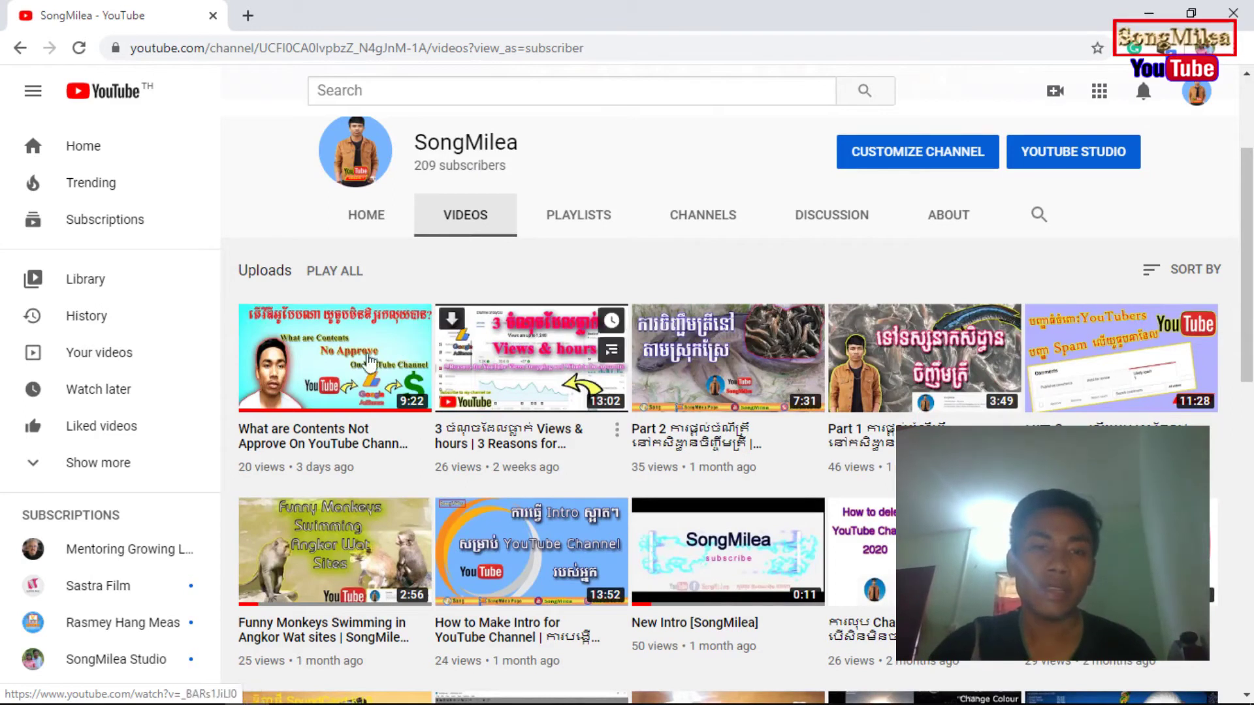
mouse_move(334, 357)
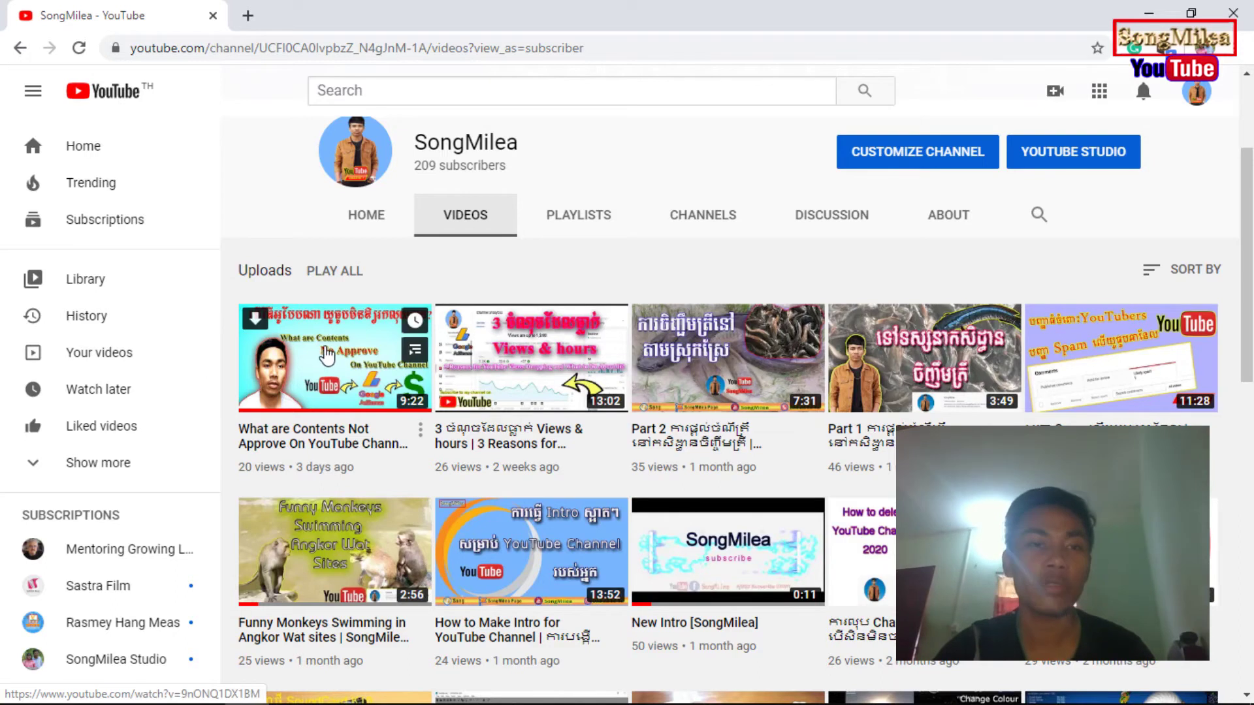
Step: Switch the SongMilea channel to its Home tab showing the banner, Uploads shelf and subscriptions
scroll(331, 356, up, 2)
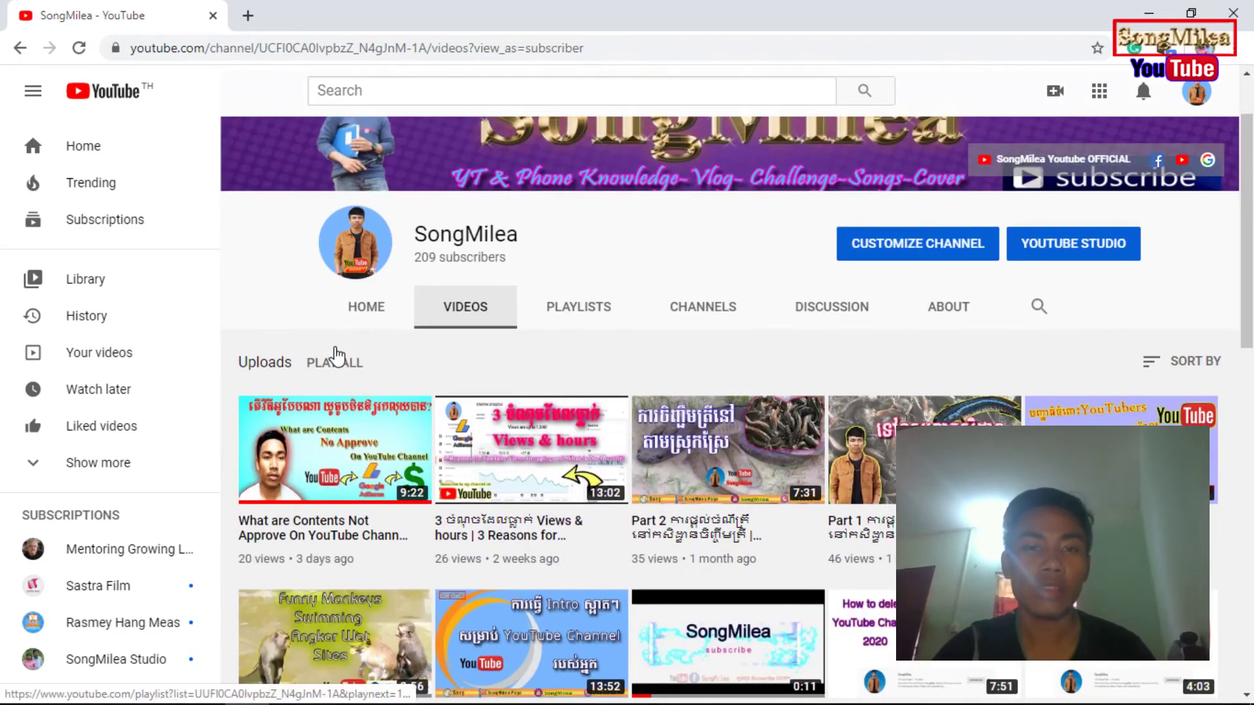
scroll(338, 356, down, 3)
mouse_move(334, 265)
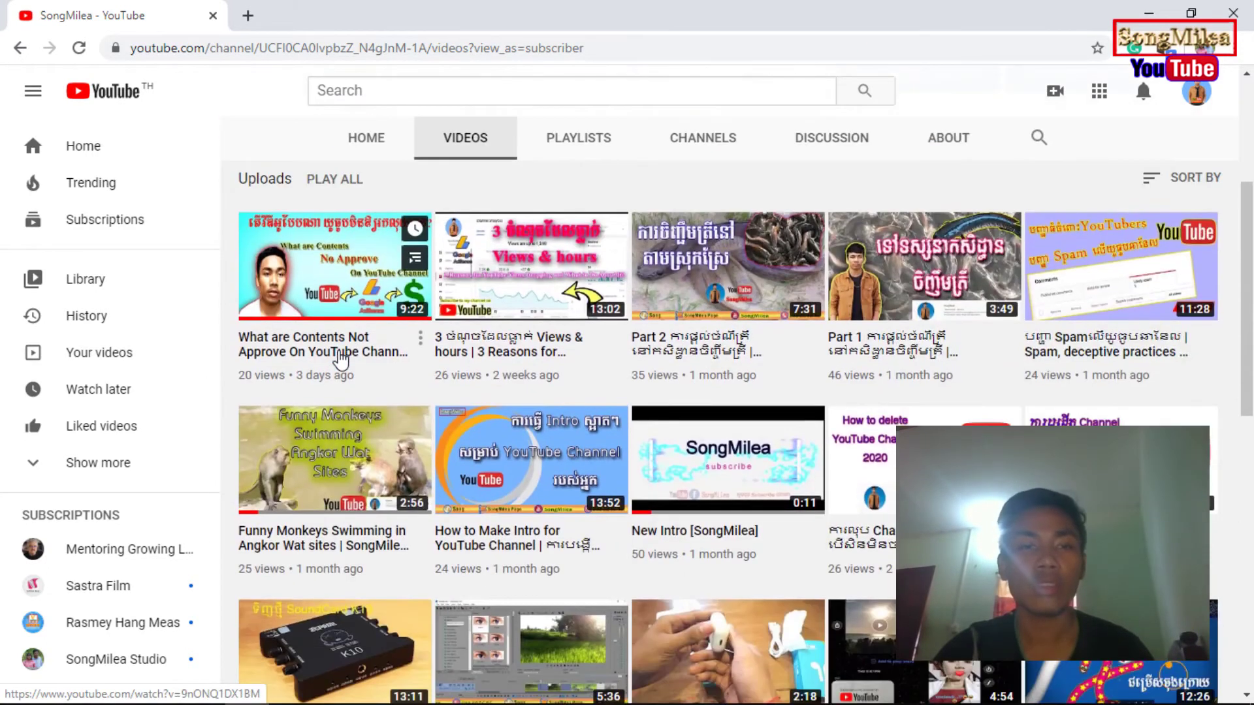
scroll(339, 358, up, 3)
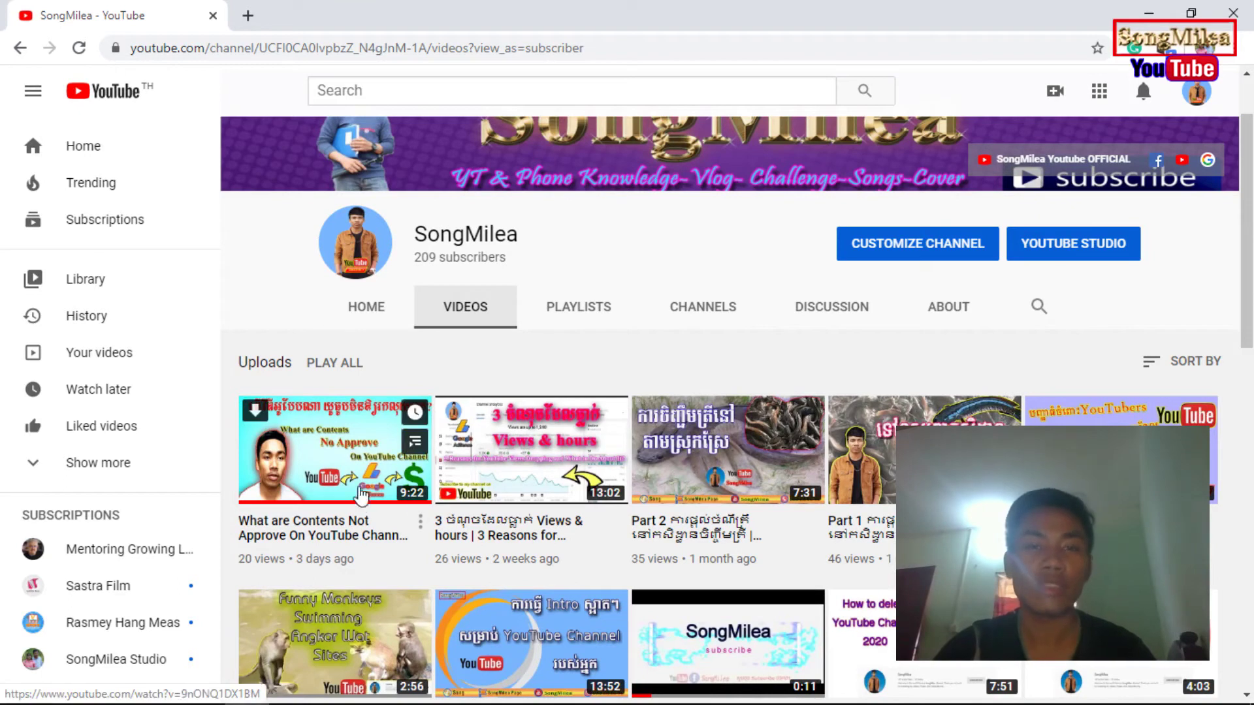
click(348, 308)
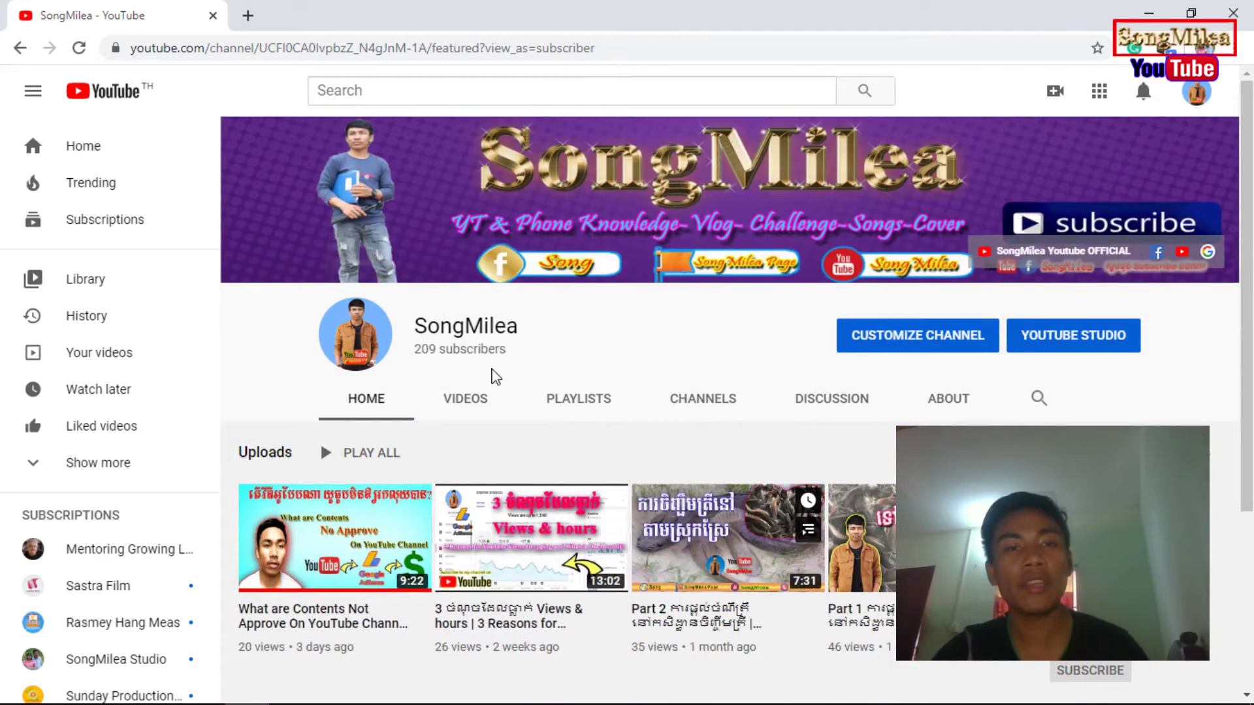
scroll(520, 378, down, 3)
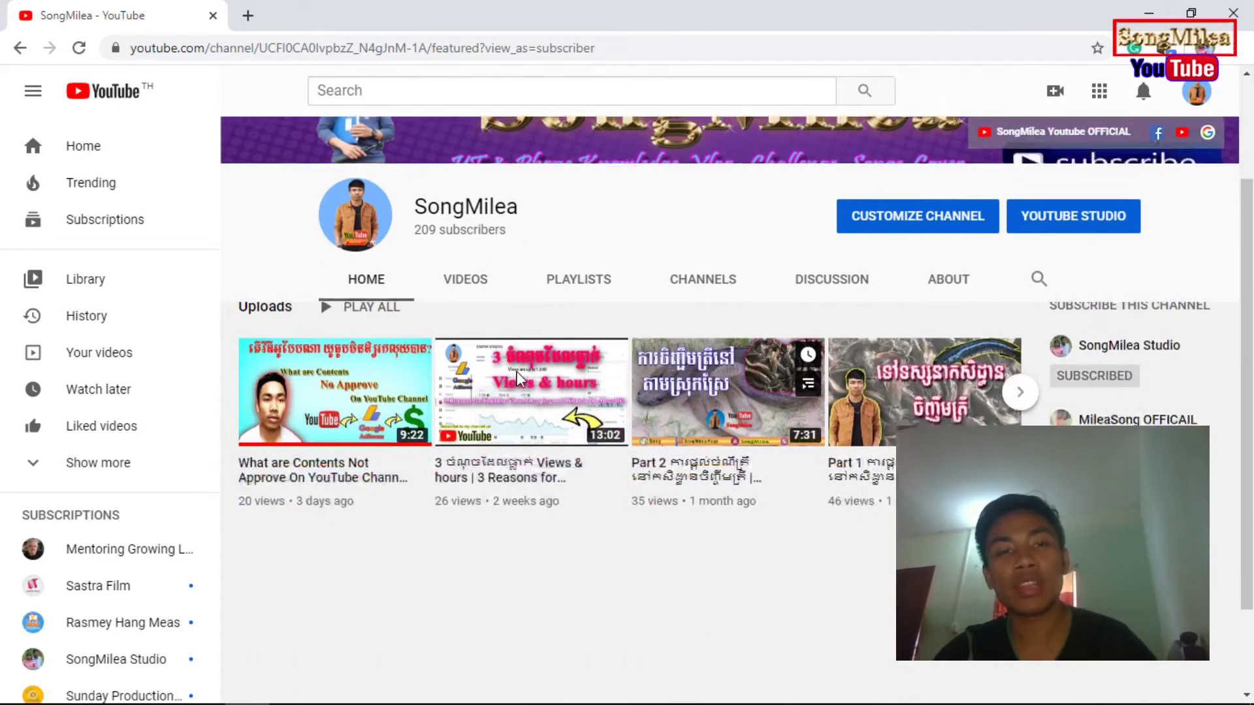
scroll(551, 279, up, 3)
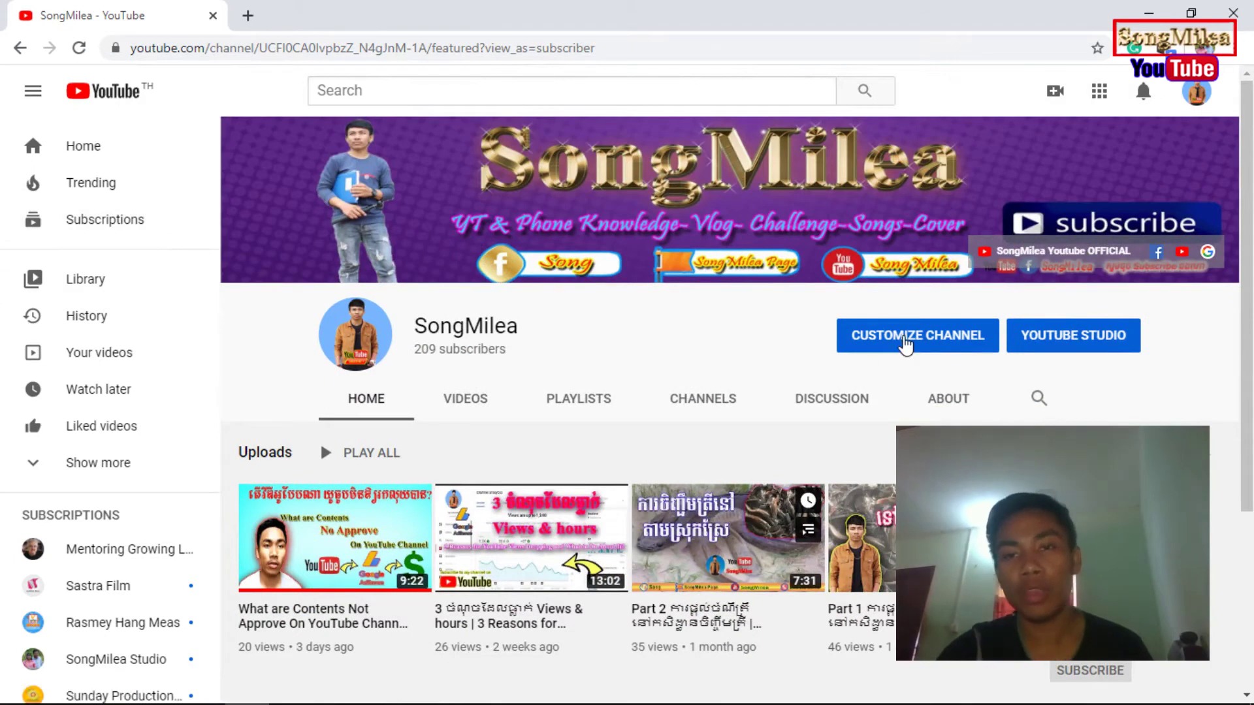
Step: Enter Customize Channel and compare the new-visitor trailer with the empty returning-subscribers slot
click(904, 345)
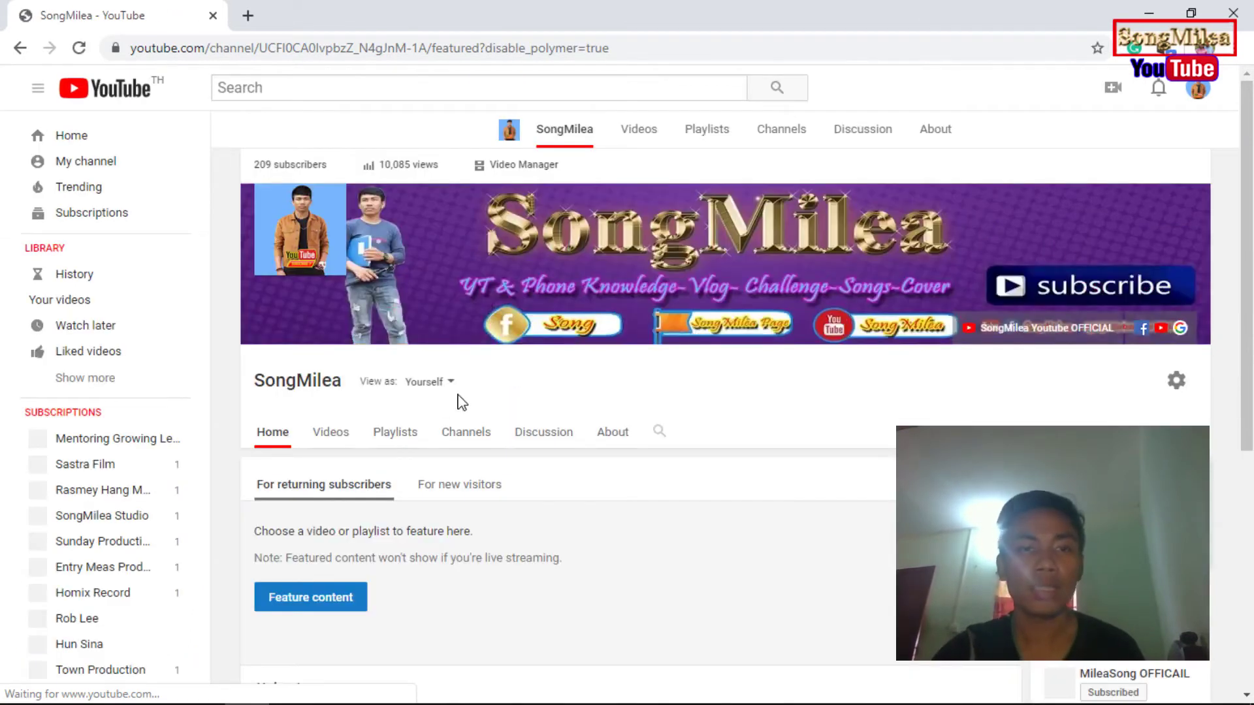
scroll(453, 408, down, 6)
scroll(455, 413, up, 5)
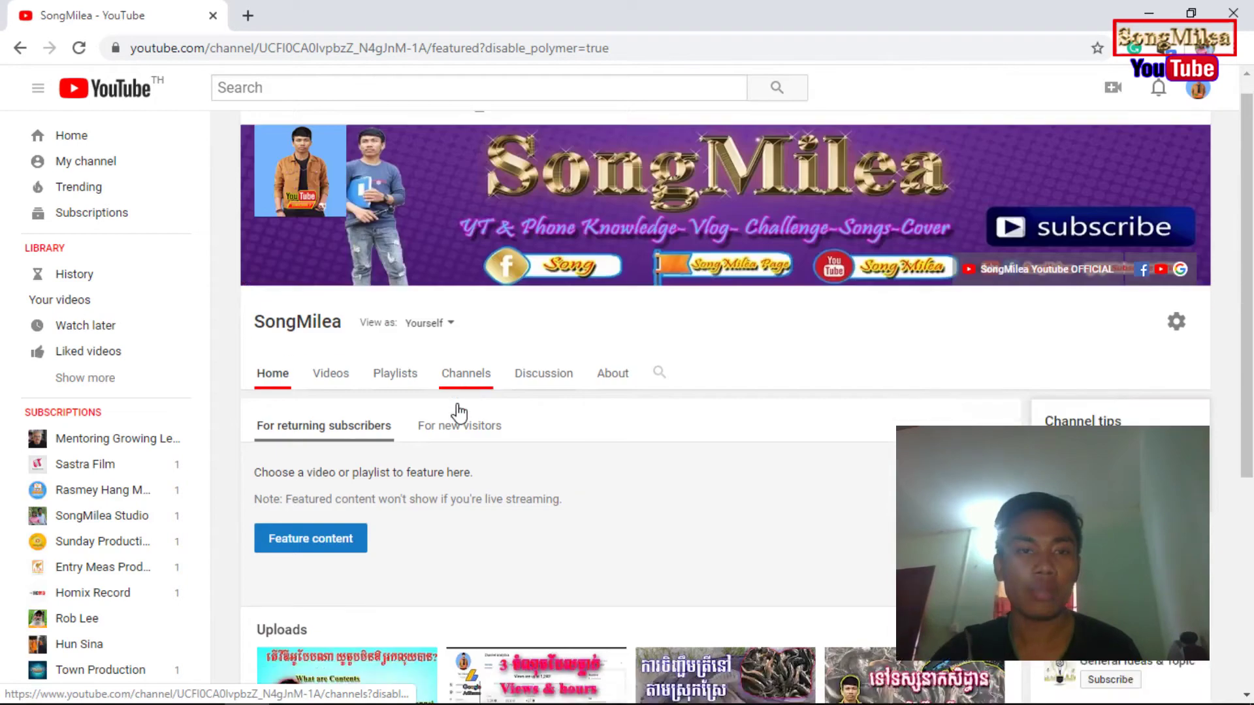
scroll(453, 398, down, 2)
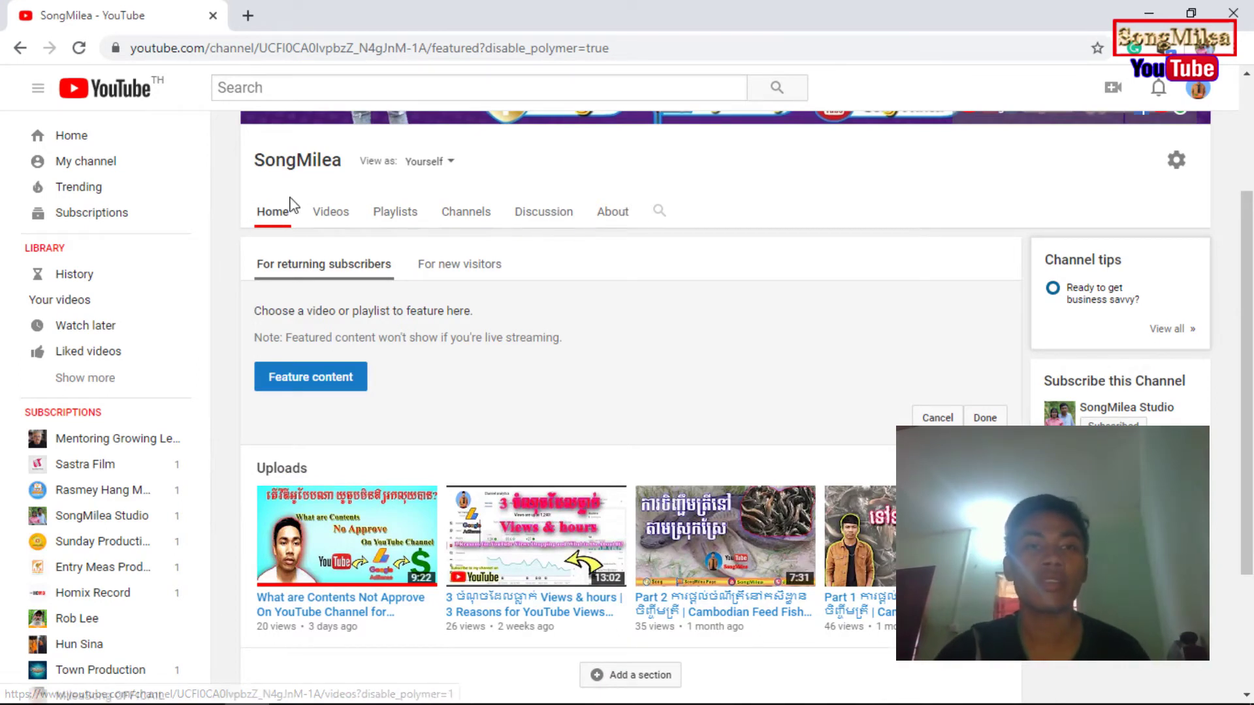
scroll(496, 248, up, 3)
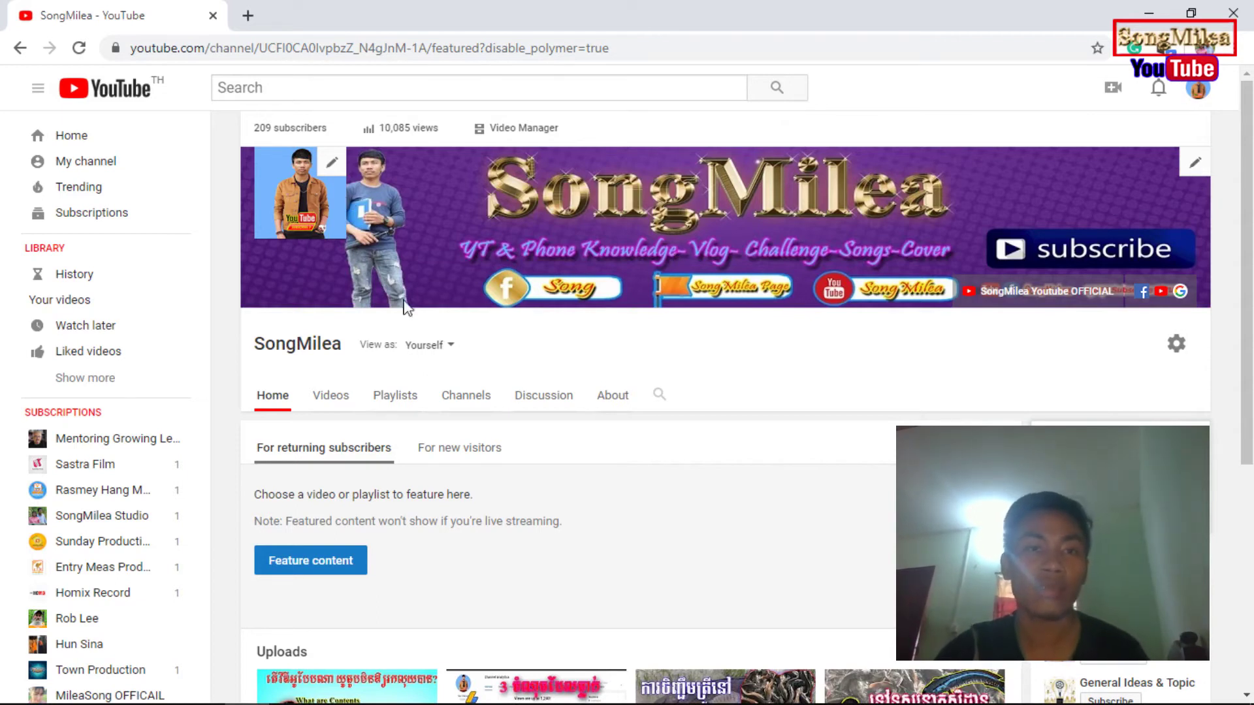
mouse_move(300, 193)
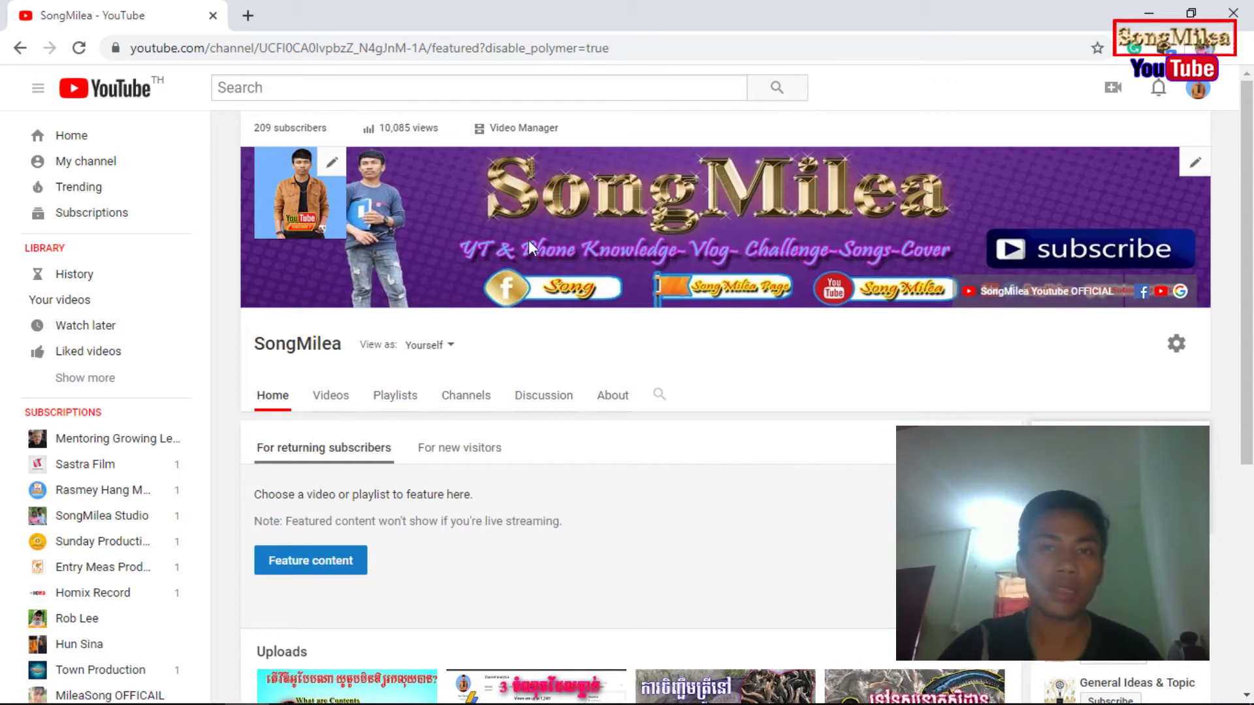
scroll(527, 241, down, 2)
scroll(523, 258, down, 1)
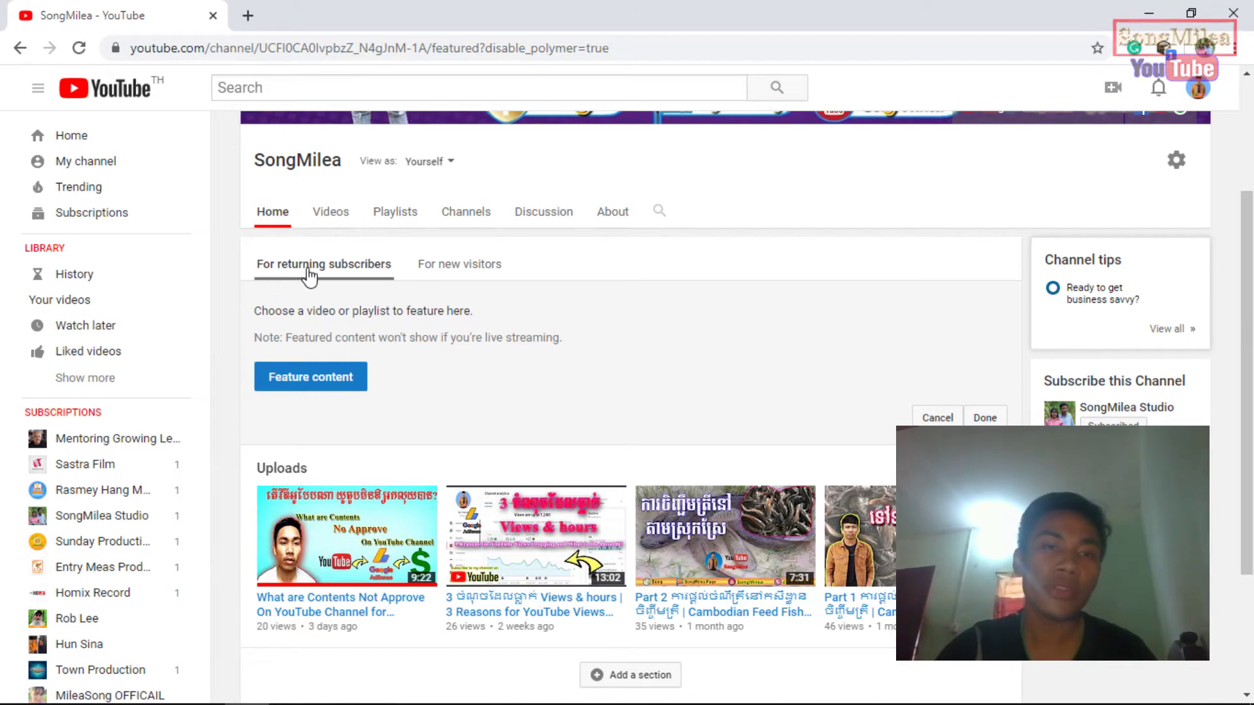
click(439, 273)
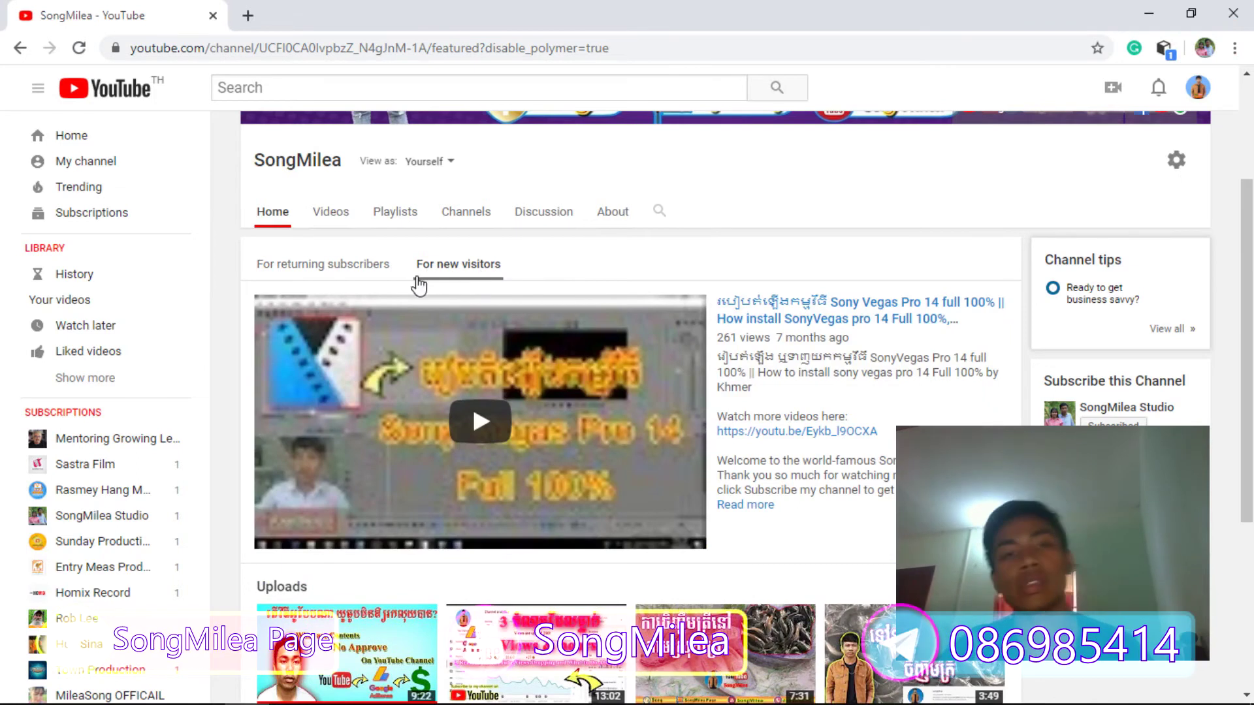
mouse_move(838, 392)
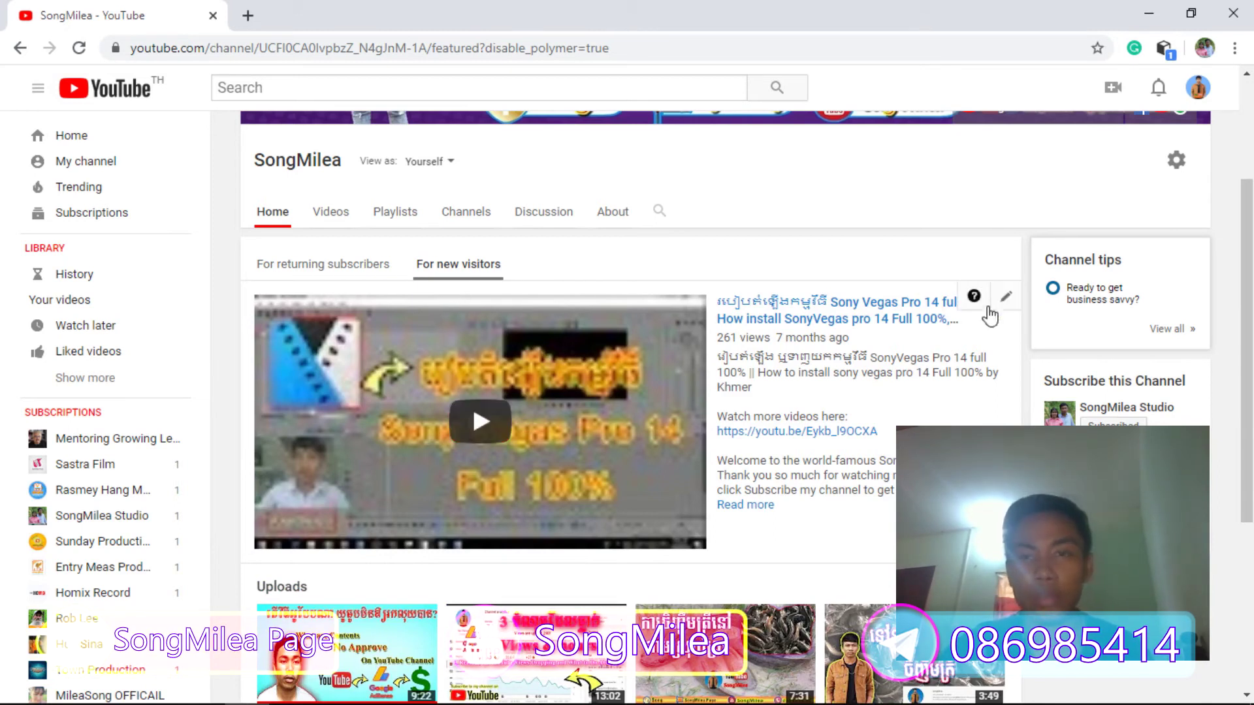
click(347, 271)
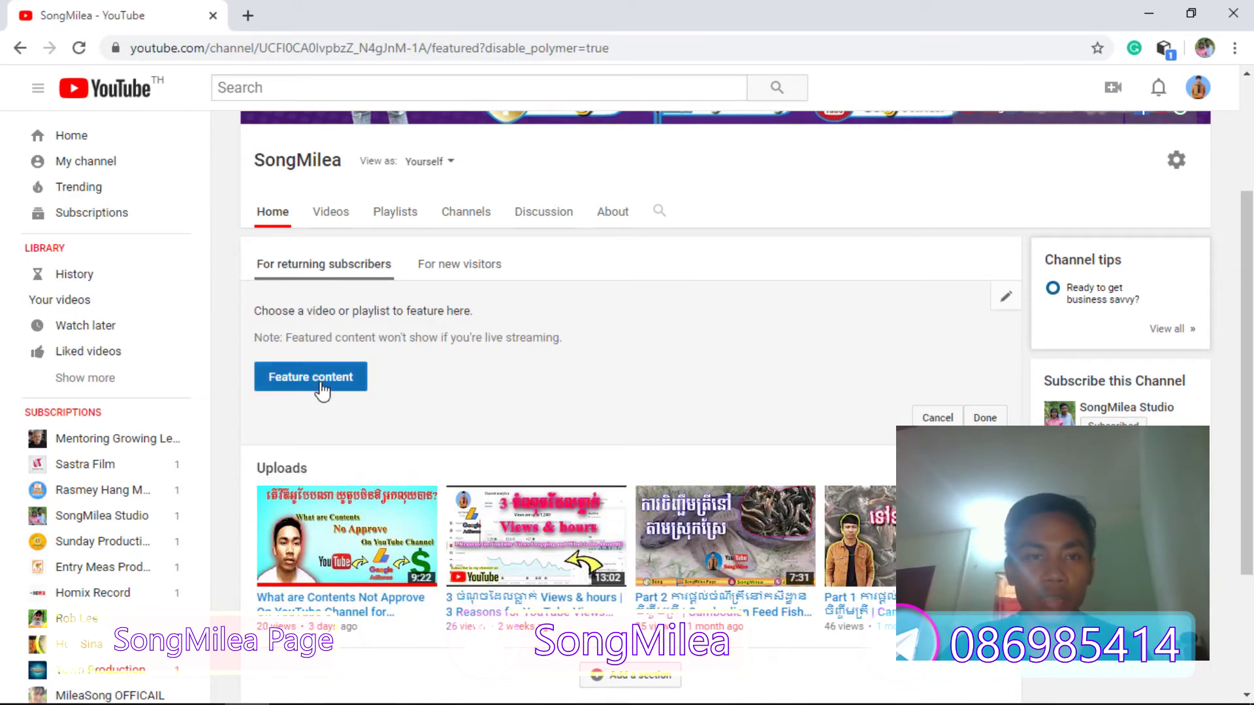
click(454, 264)
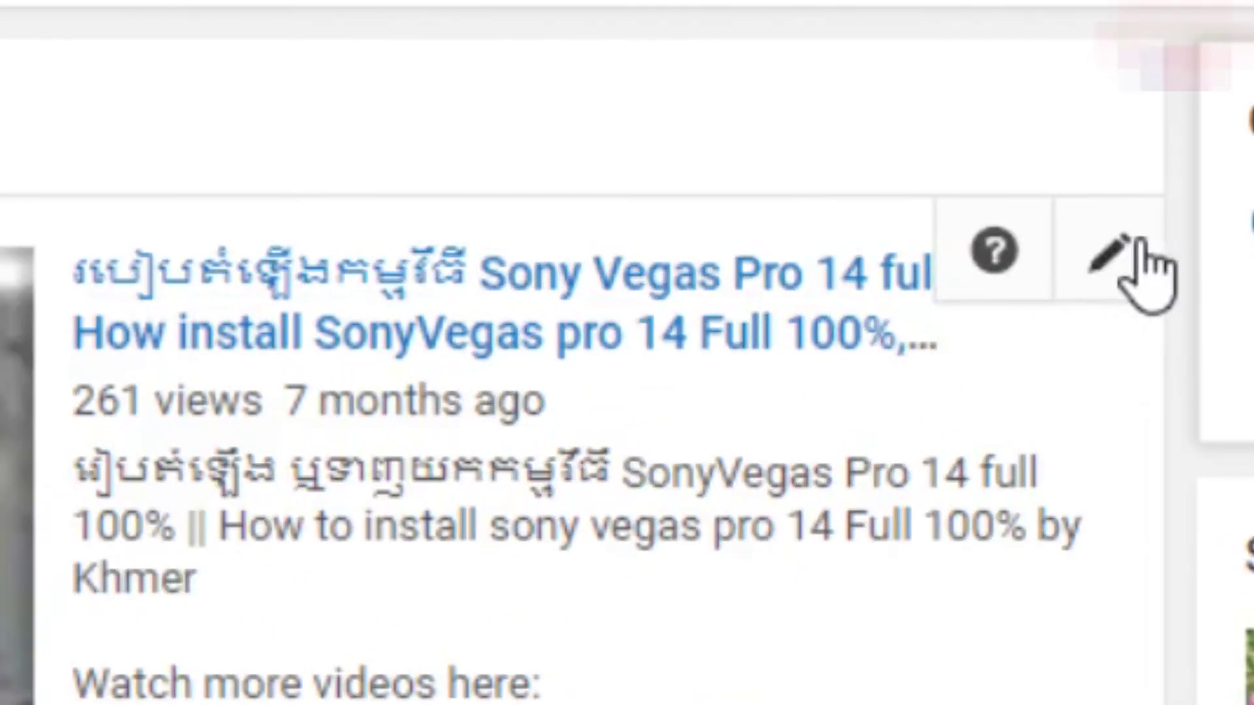
click(1118, 251)
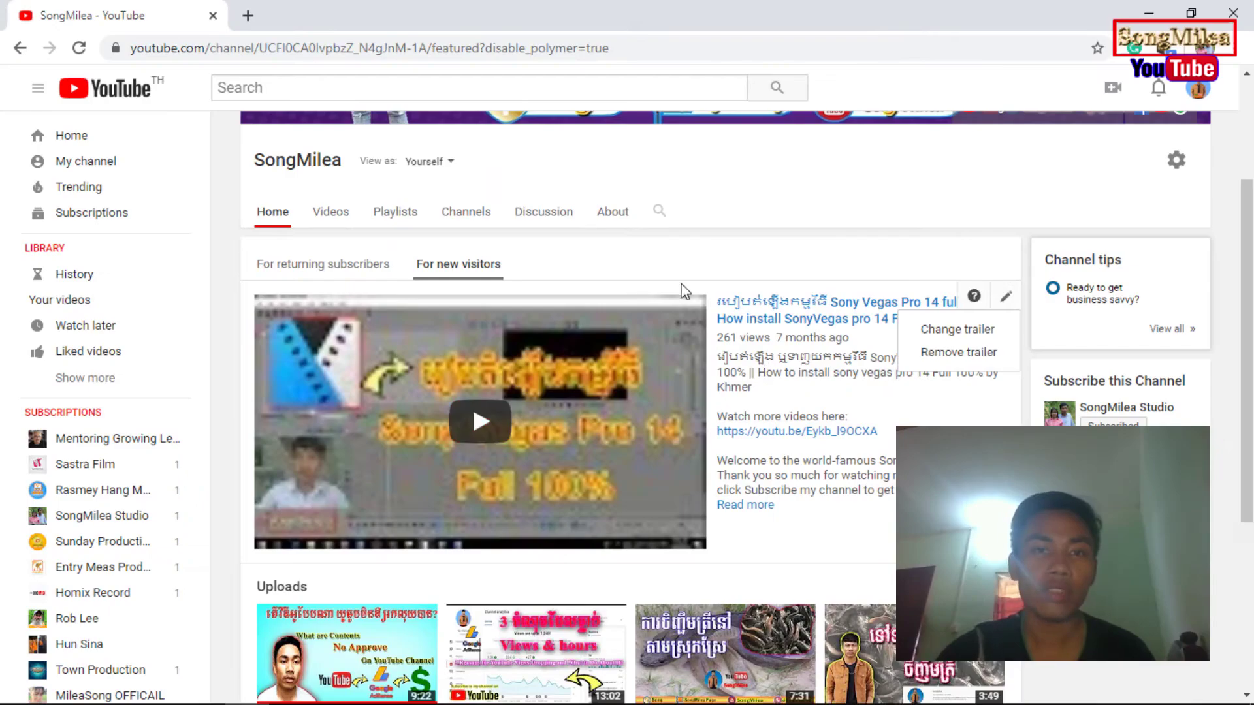
click(640, 277)
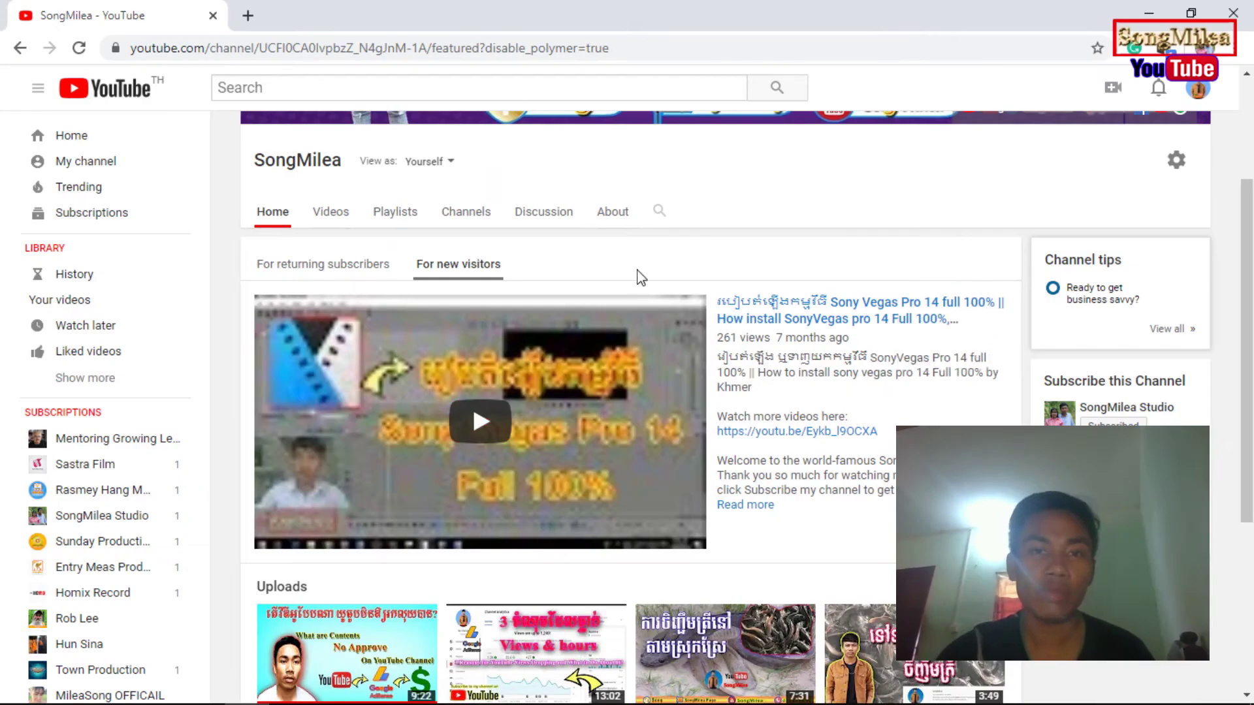
Step: Show the returning-subscribers section and highlight its lines on choosing a video and live streaming
click(297, 268)
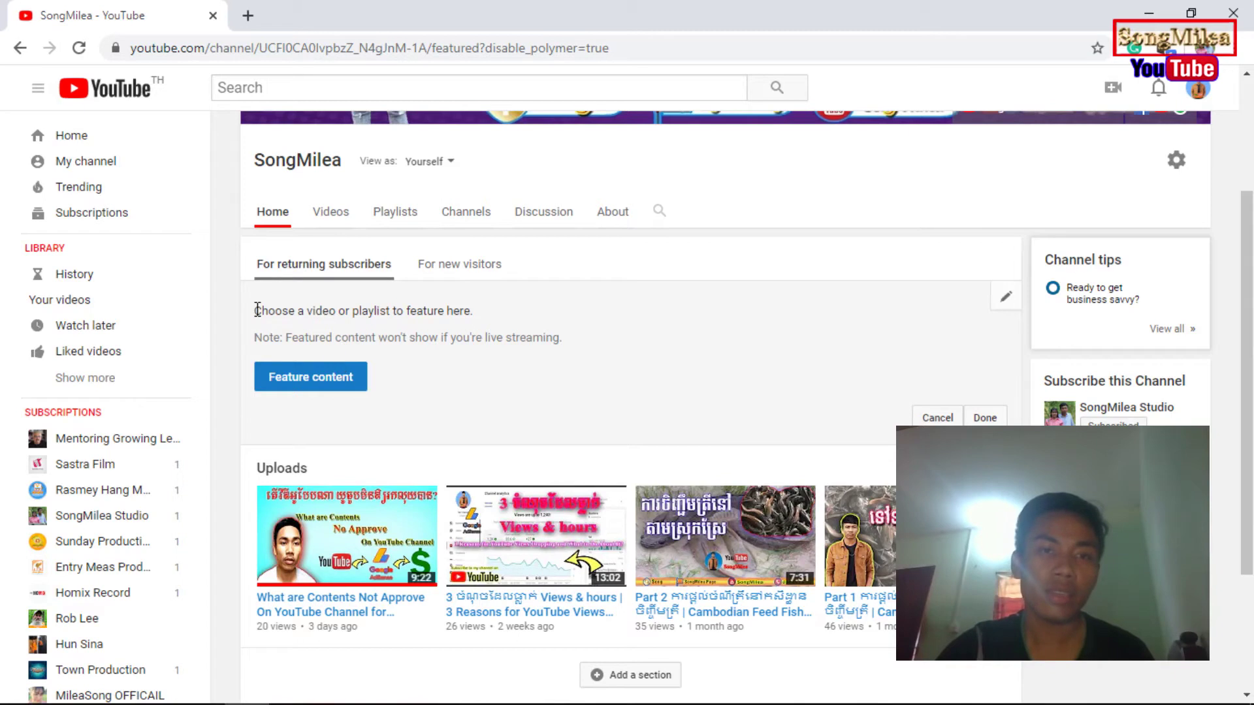
drag(258, 310, 401, 312)
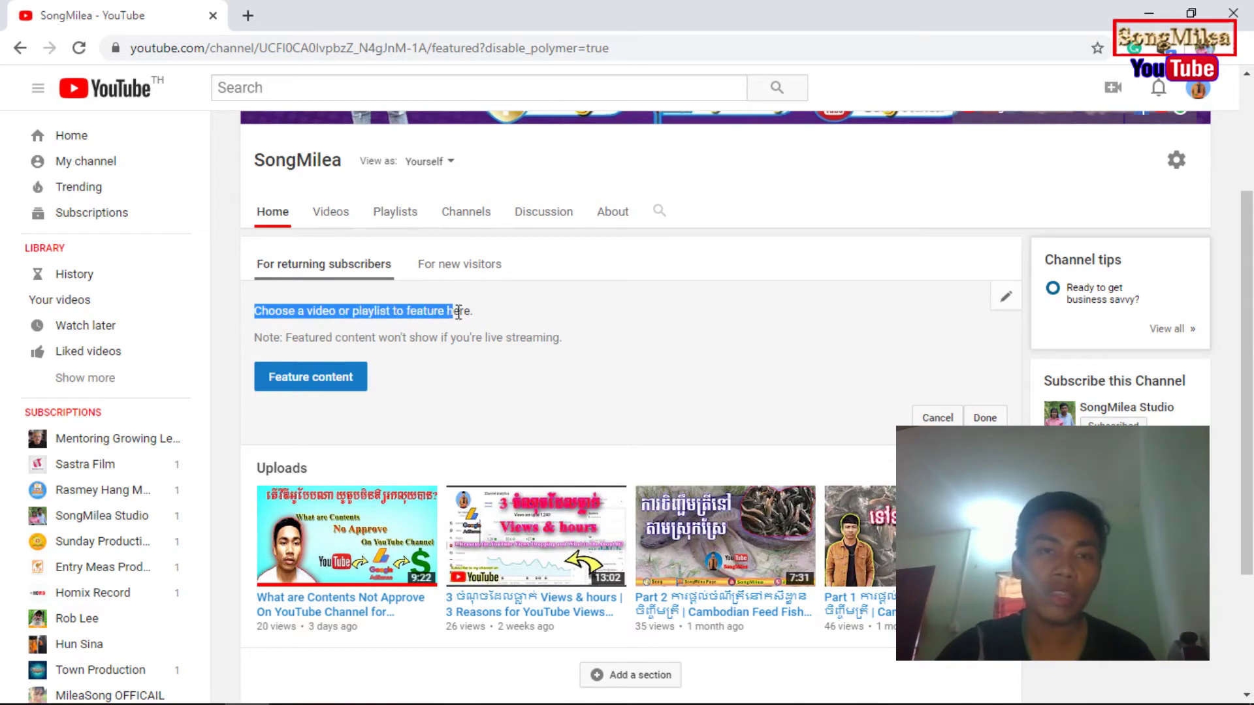
click(494, 317)
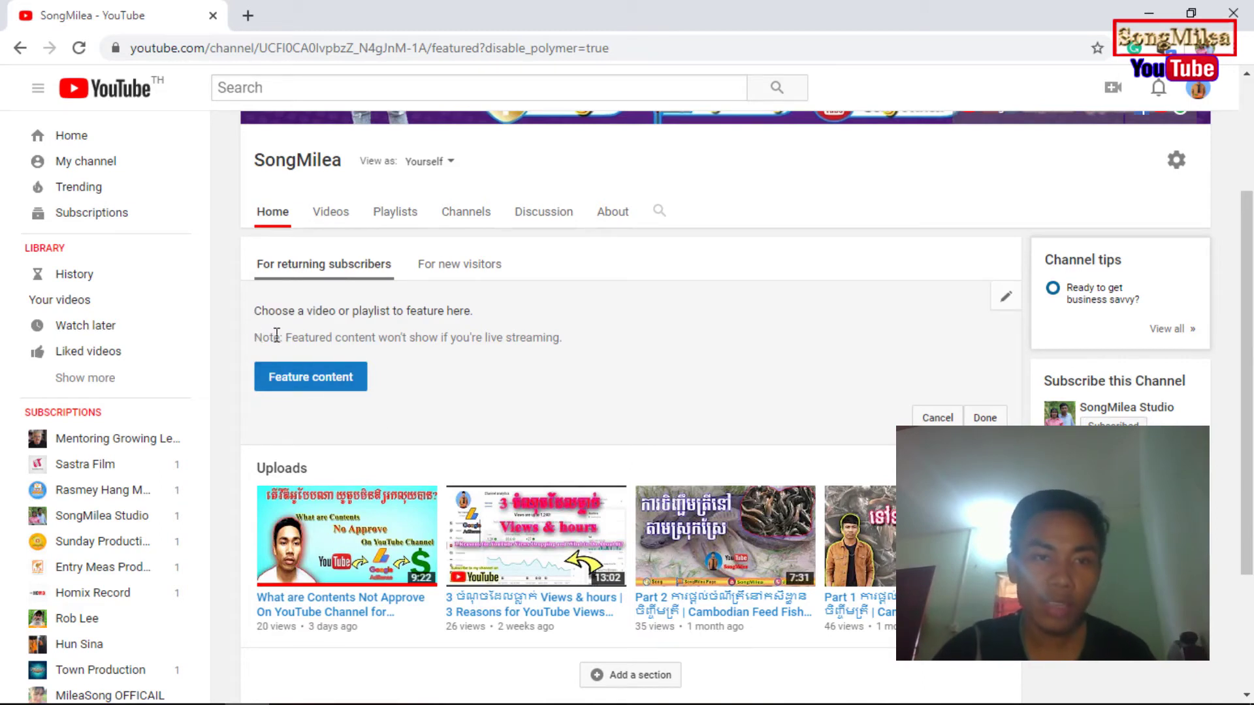
drag(259, 336, 364, 333)
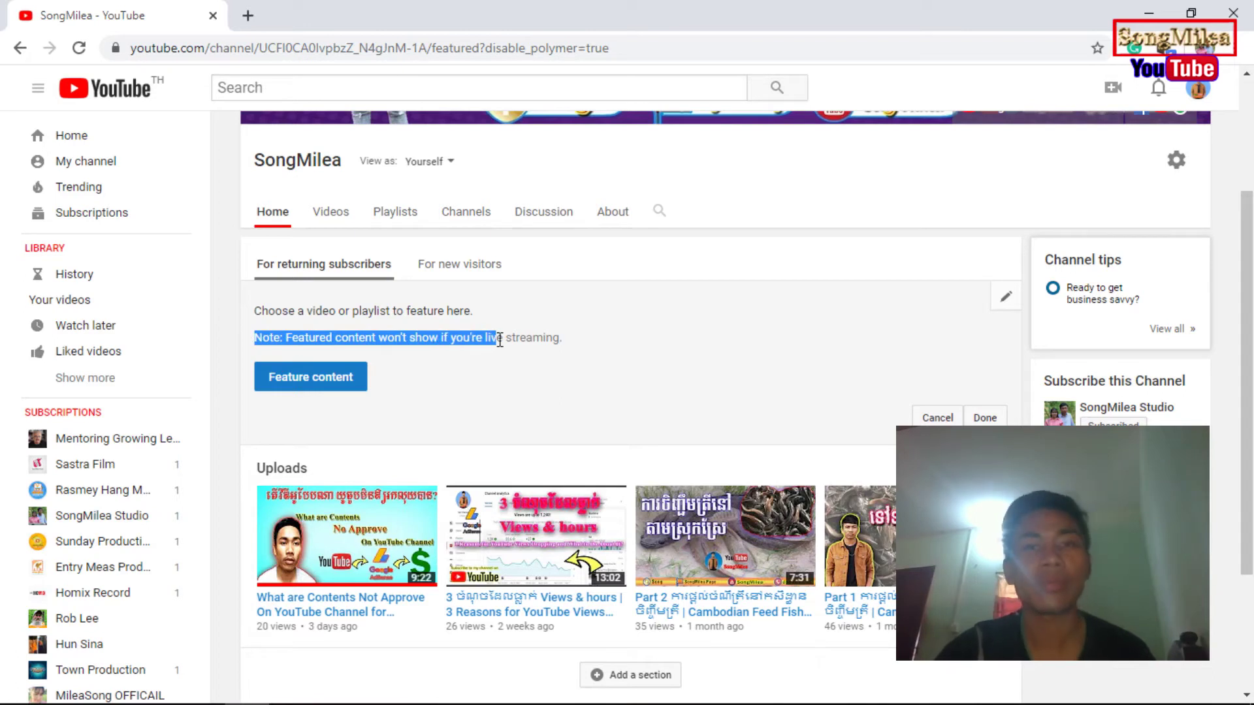
click(674, 329)
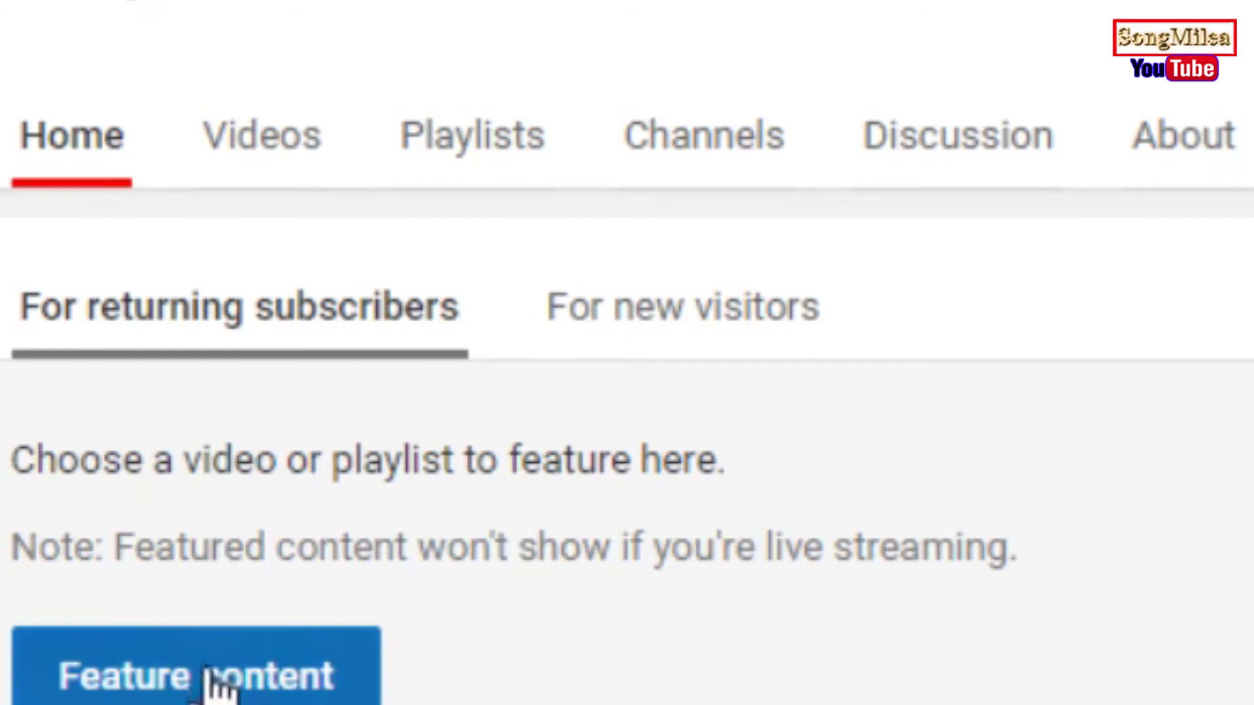
Step: In Feature a video or playlist, pick YT Technology knowledges from the Playlists tab and confirm
click(258, 679)
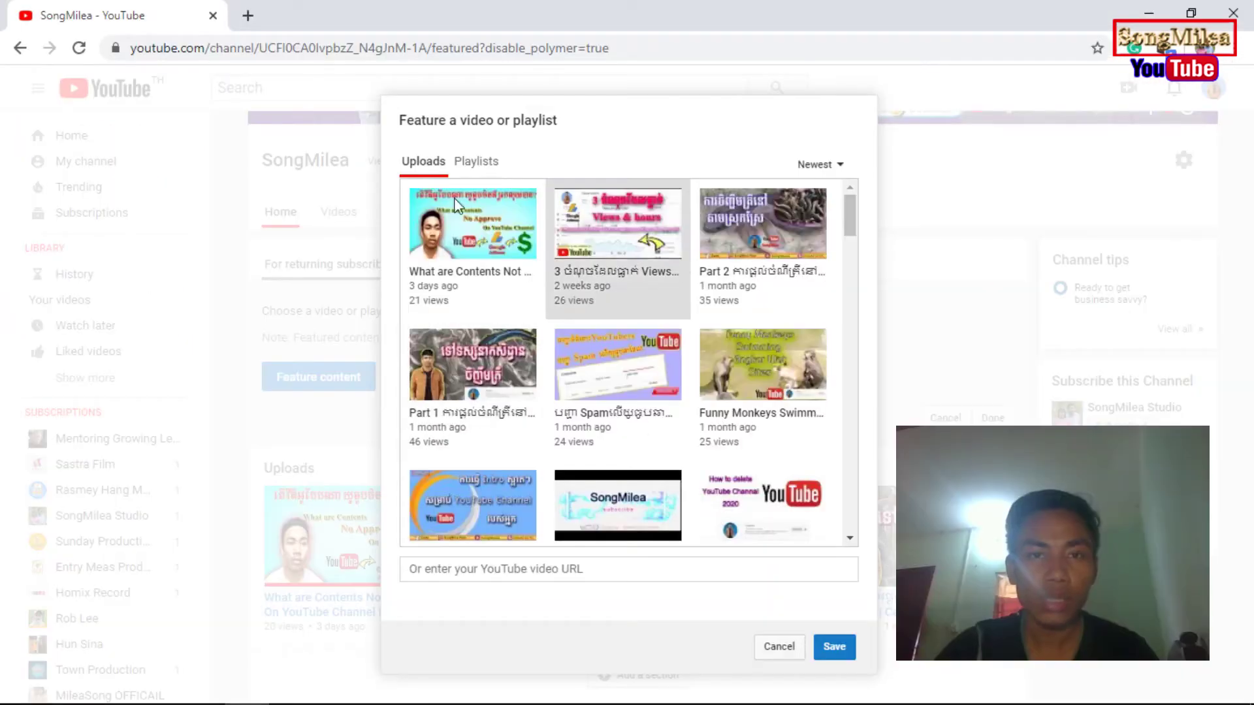
click(490, 169)
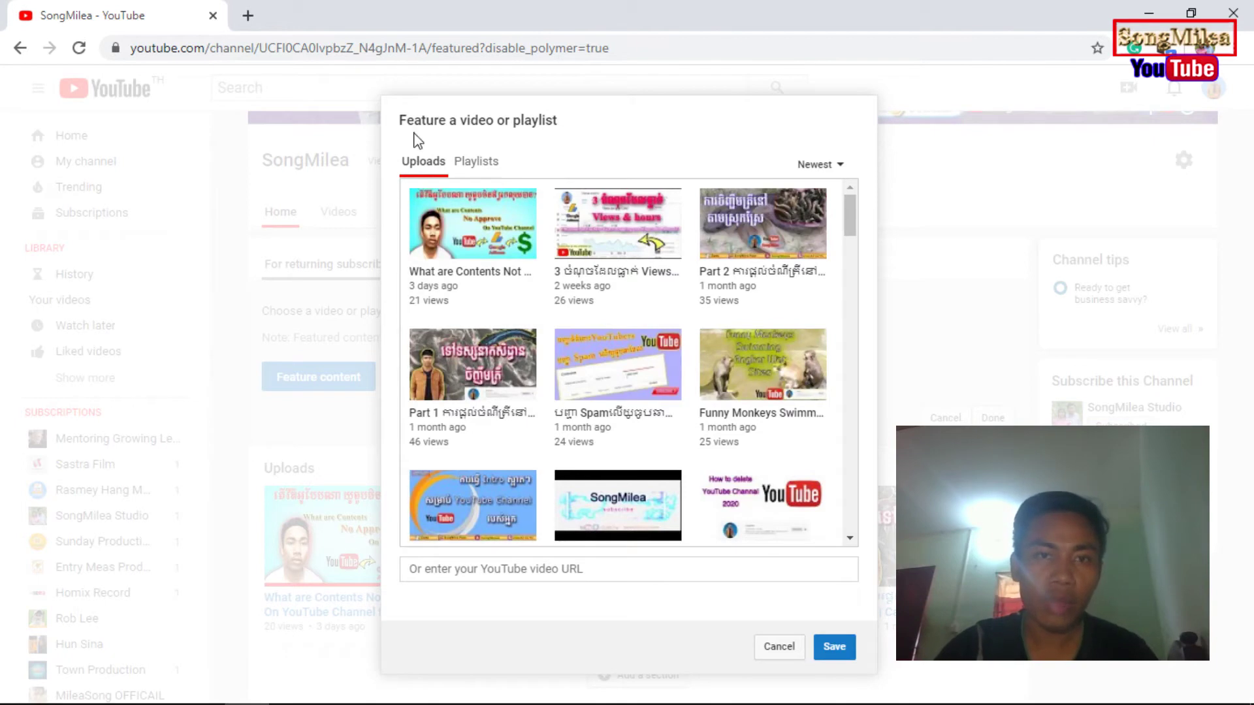
click(483, 167)
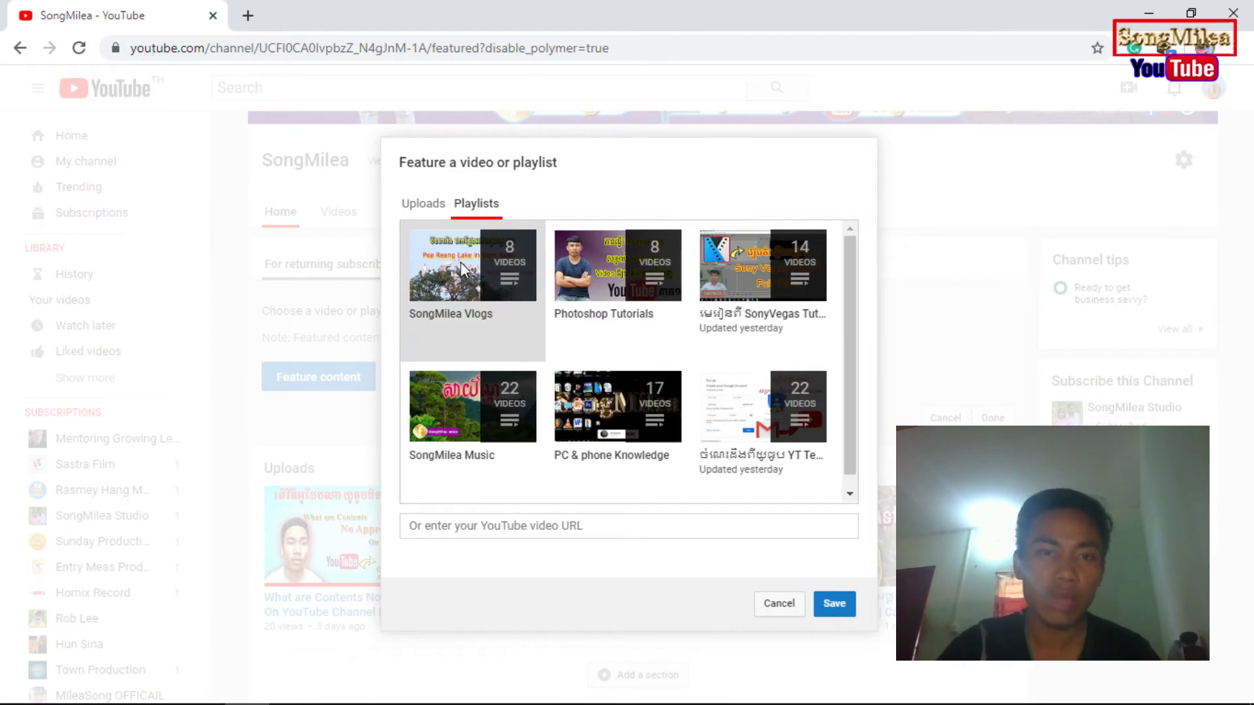
scroll(559, 410, down, 1)
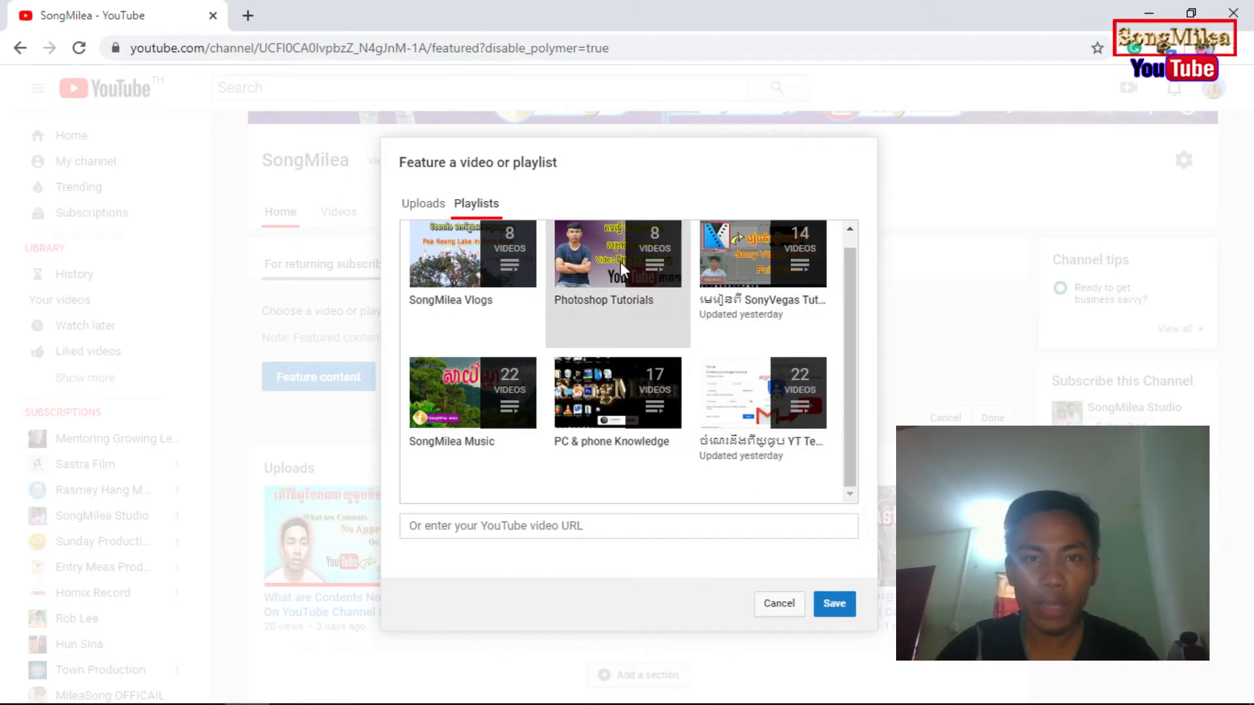
click(717, 369)
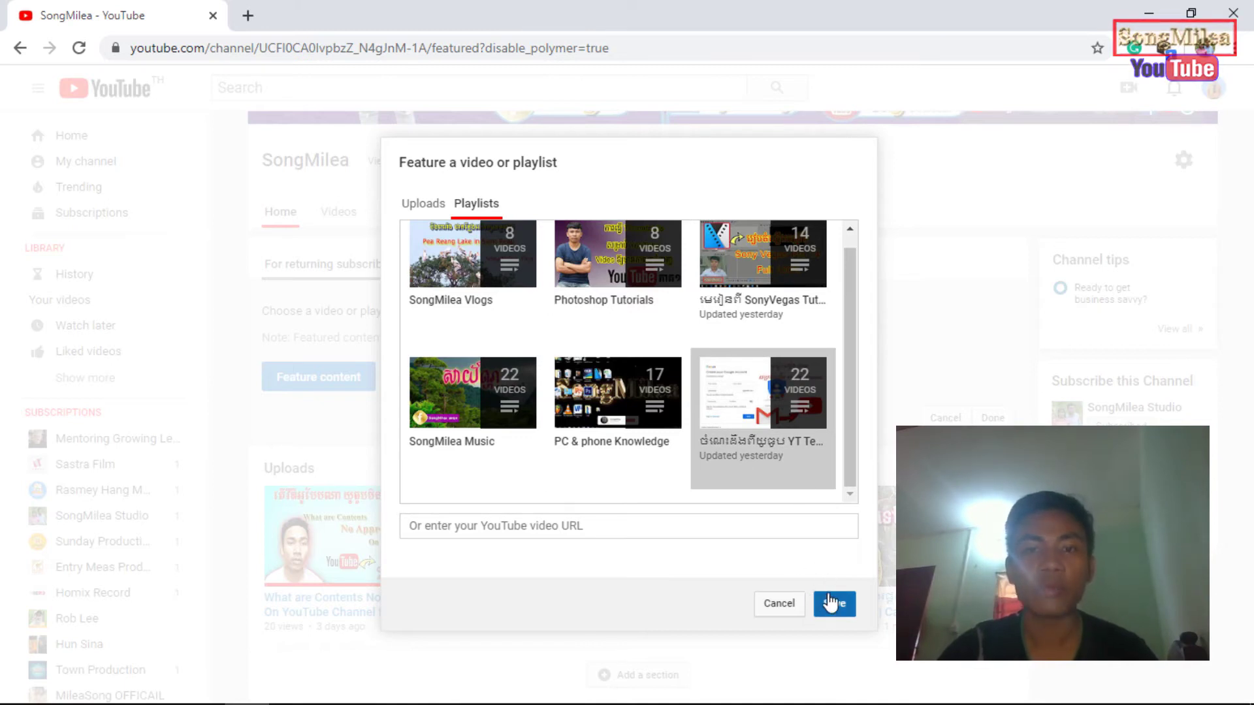
click(831, 602)
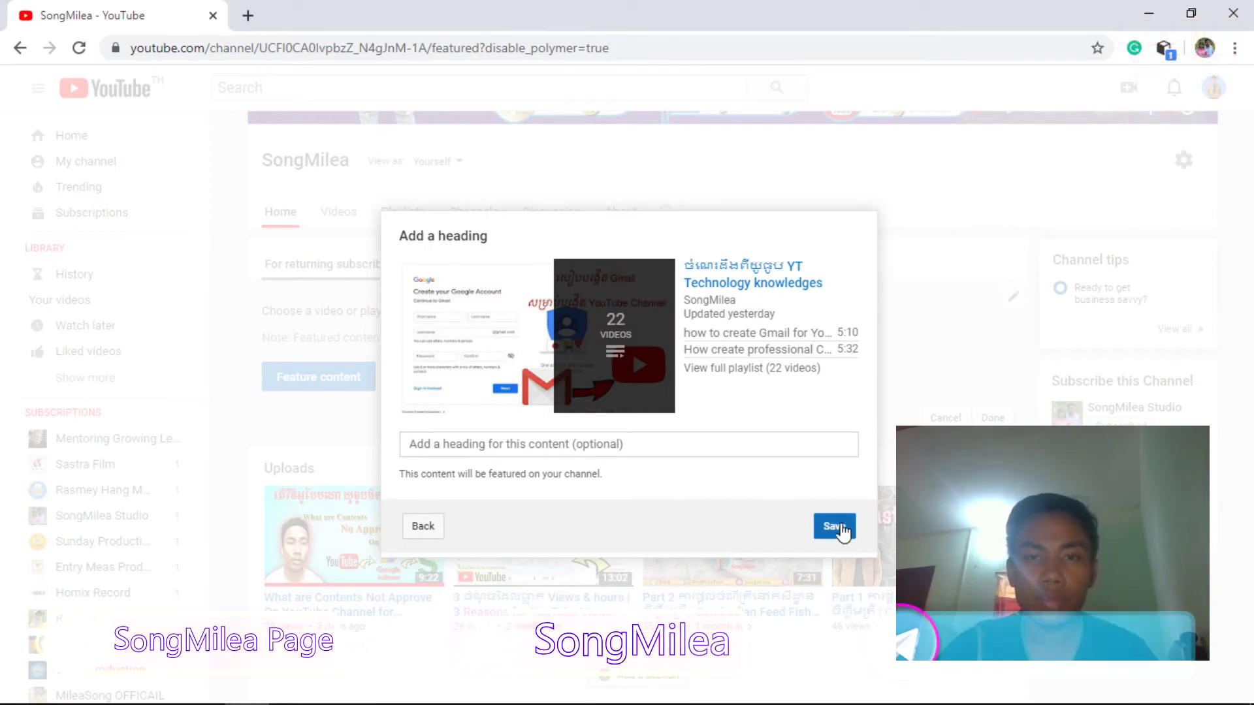
click(843, 533)
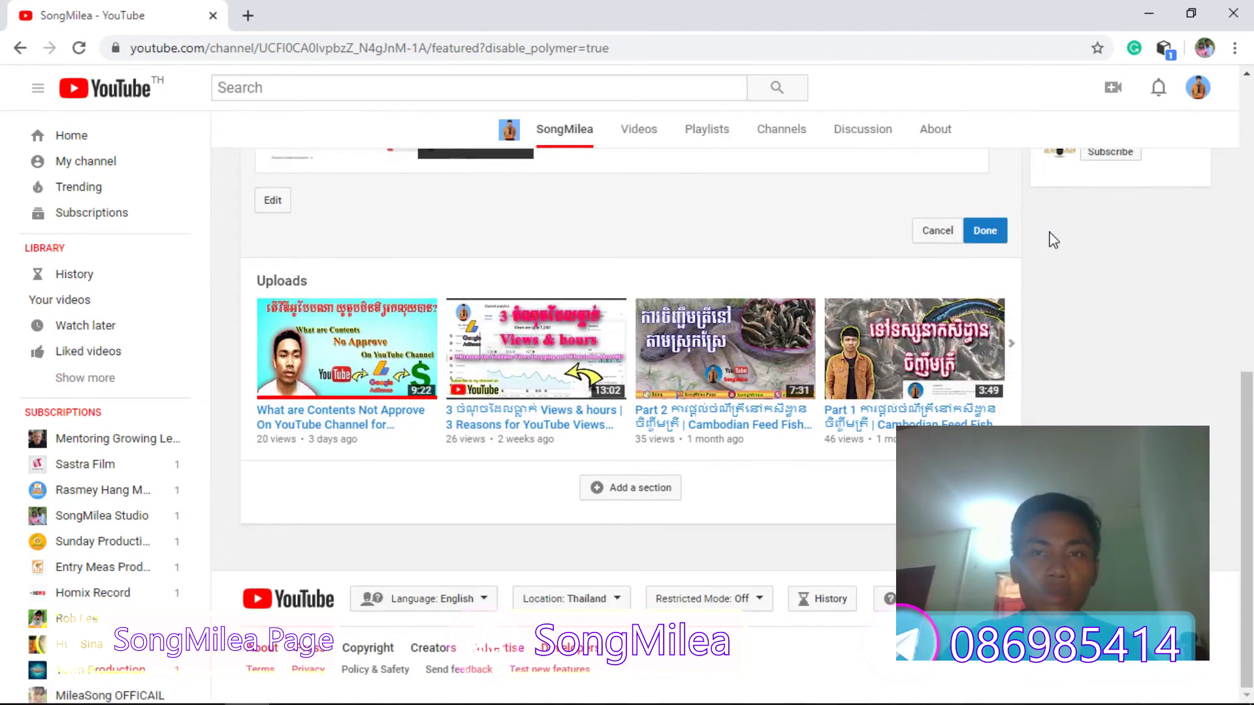
Step: Finish editing the Home layout, keeping YT Technology knowledges featured for returning subscribers
click(988, 232)
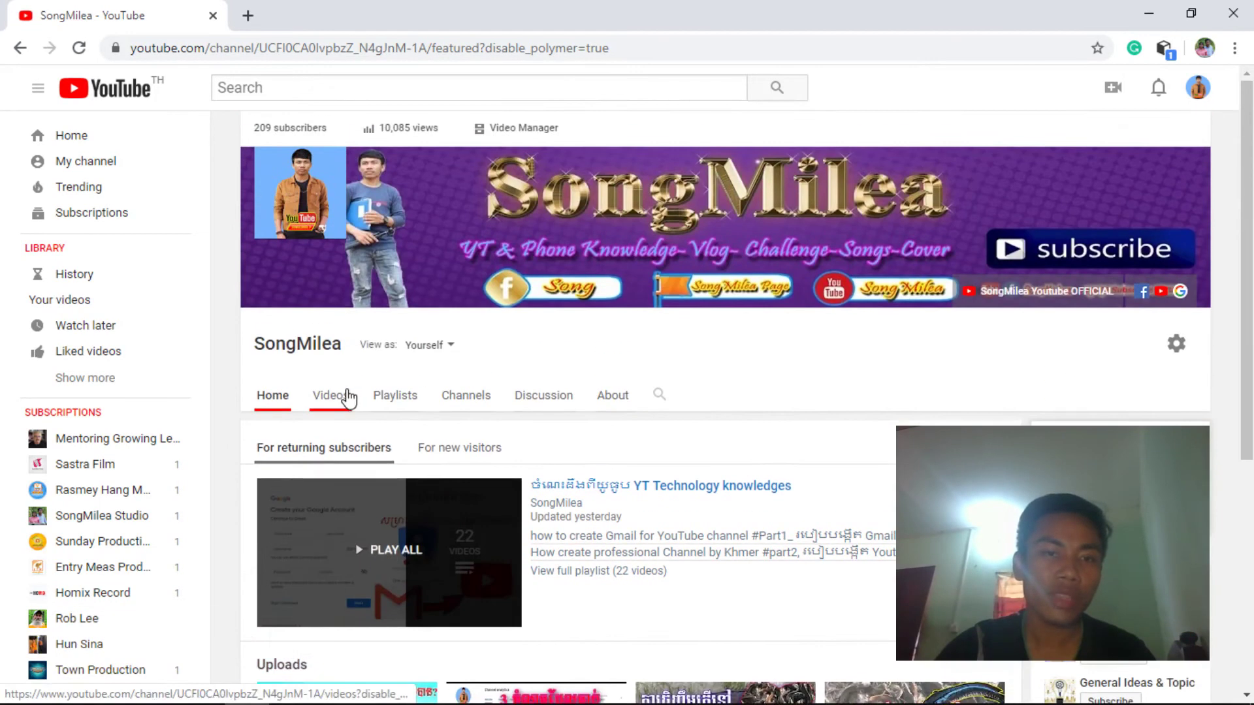
Step: Open the channel's Videos tab and scroll through the uploads grid
click(333, 395)
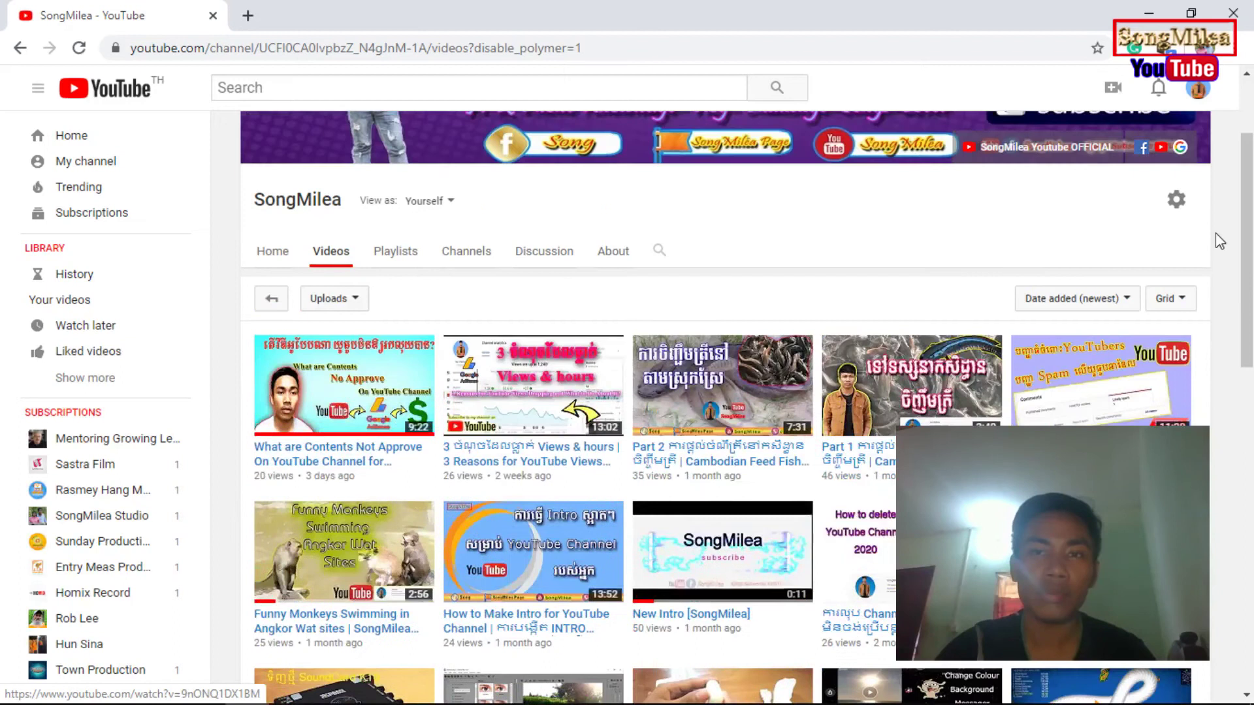
scroll(339, 382, down, 2)
scroll(339, 382, up, 3)
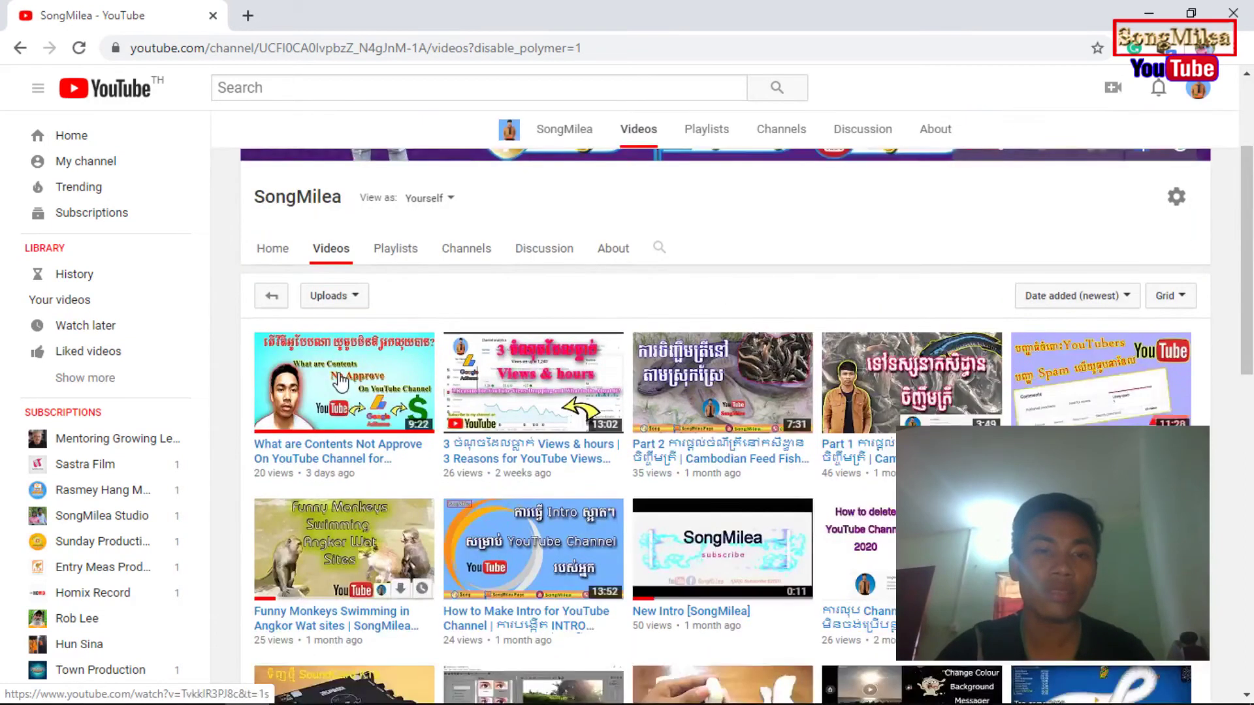
scroll(339, 382, down, 3)
scroll(746, 378, down, 4)
scroll(746, 378, down, 6)
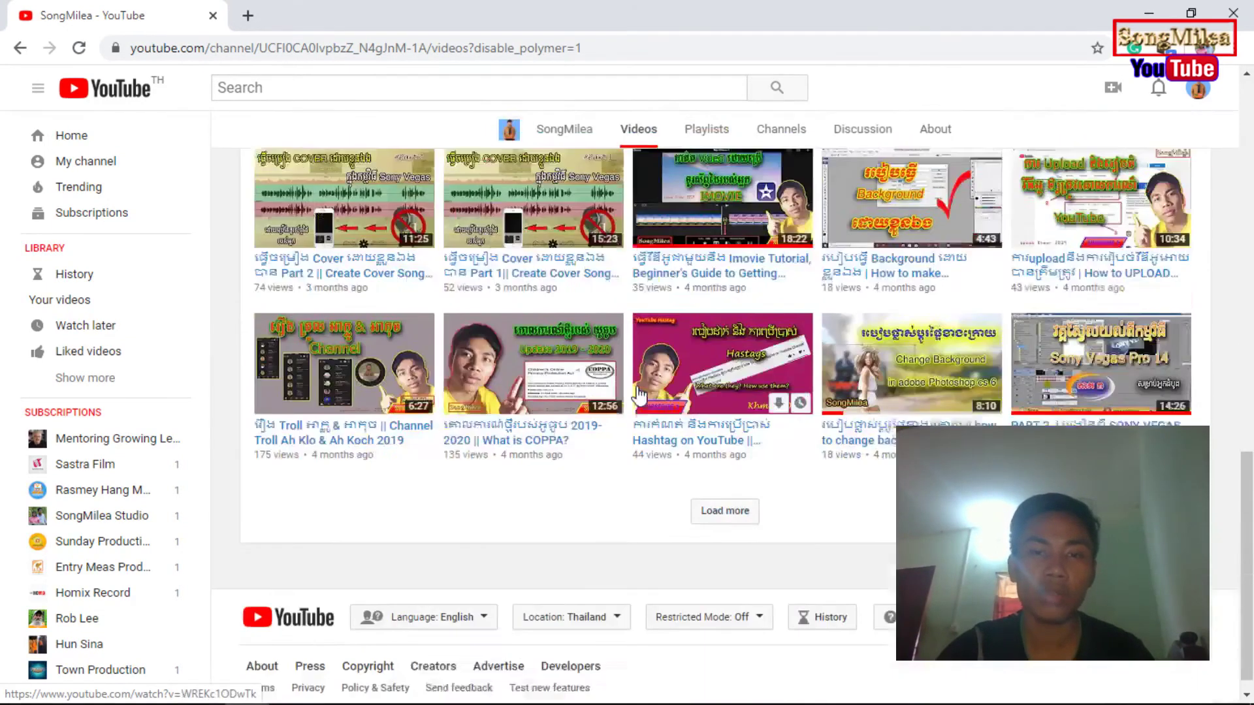
scroll(653, 385, up, 5)
scroll(607, 397, up, 5)
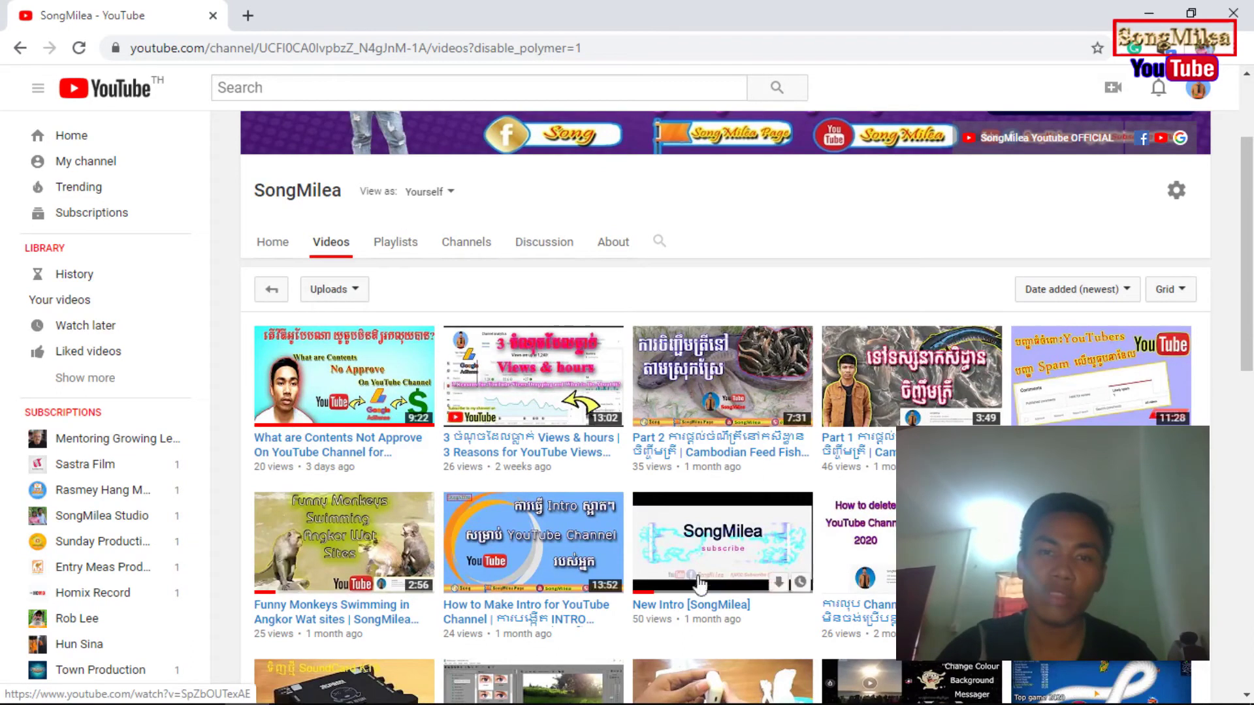
scroll(699, 584, down, 10)
scroll(718, 548, down, 5)
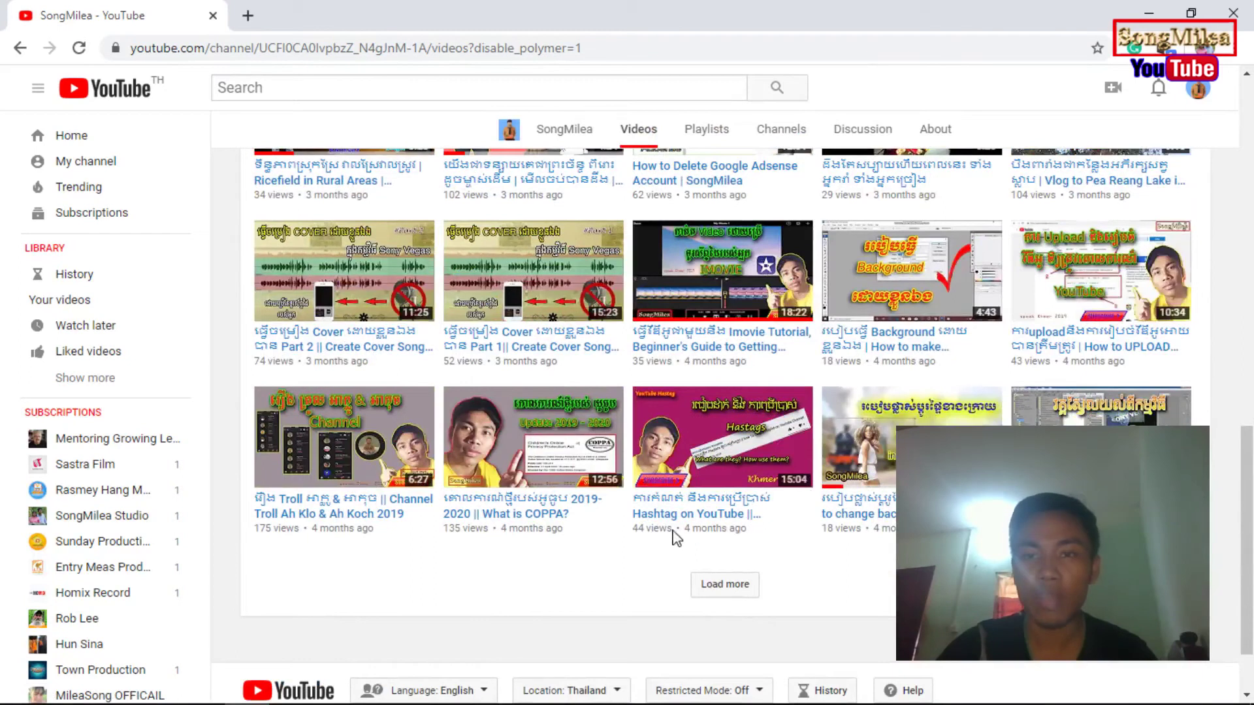
Step: Load more of the channel's older uploads and scroll through them
click(737, 585)
scroll(649, 517, down, 2)
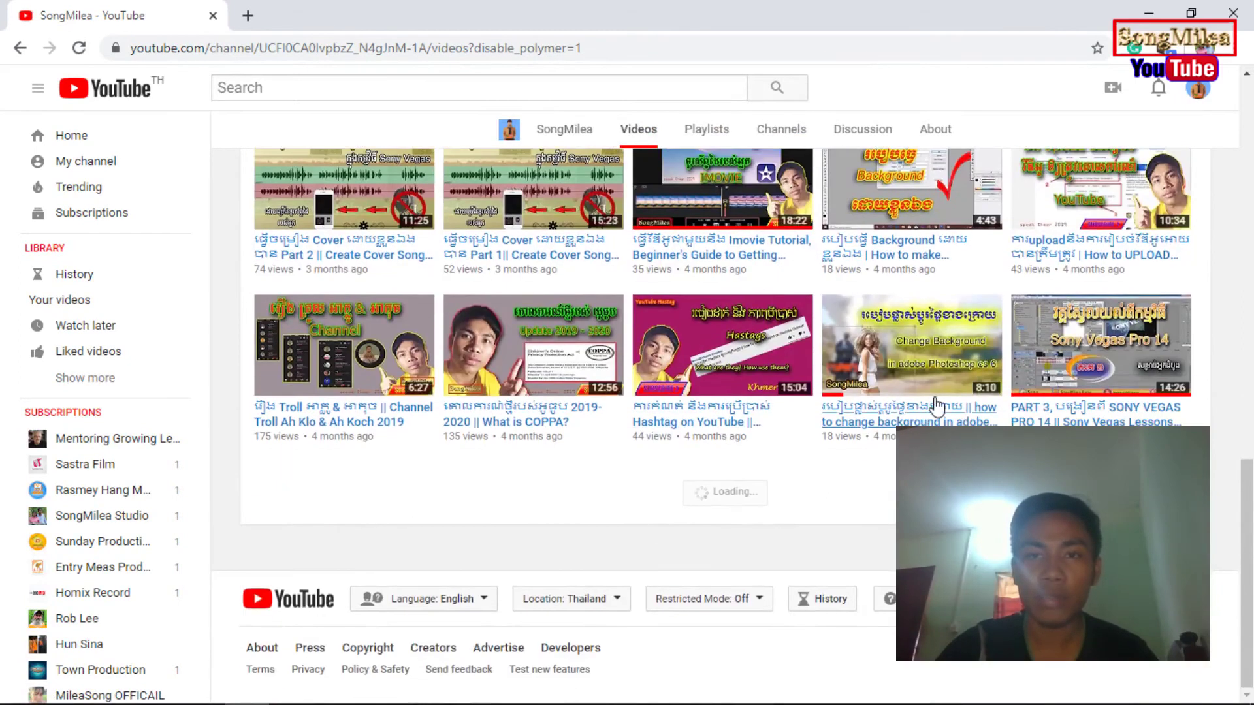
scroll(719, 392, down, 6)
scroll(613, 380, up, 5)
scroll(522, 458, down, 1)
scroll(344, 587, up, 1)
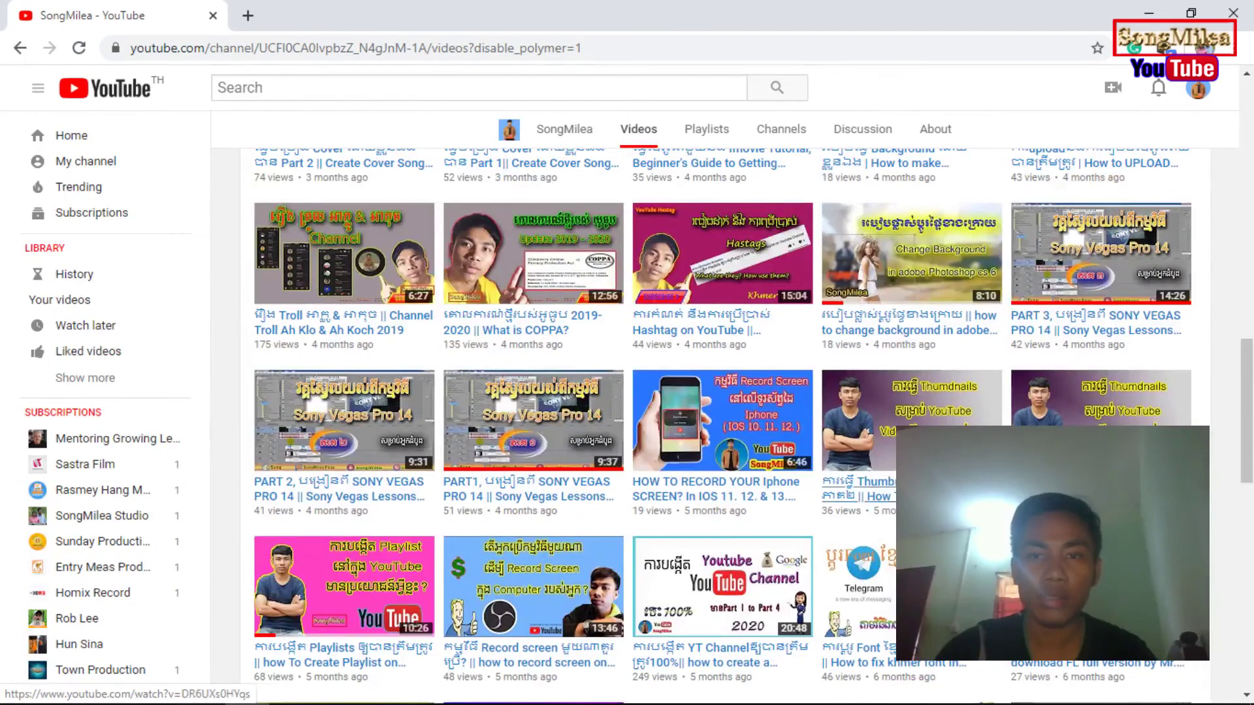
scroll(467, 378, up, 3)
scroll(467, 377, up, 5)
scroll(445, 392, up, 3)
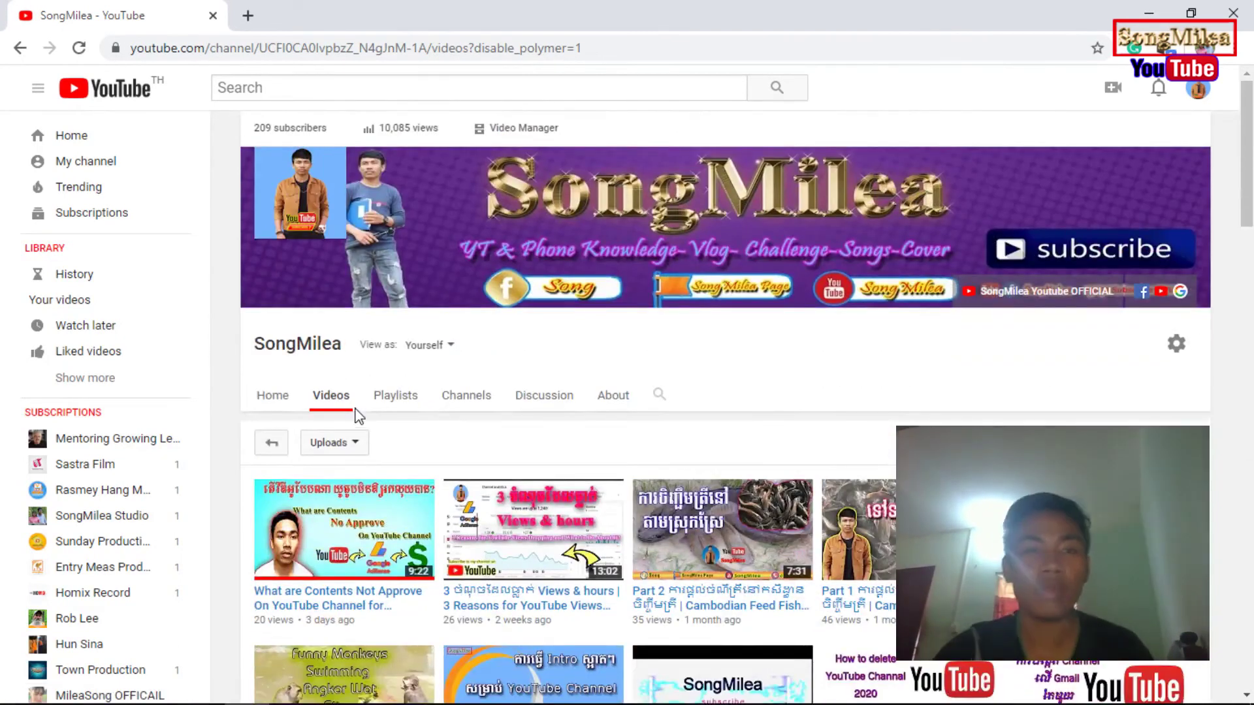
scroll(421, 405, down, 2)
Step: Show the Playlists tab listing Liked videos and seven playlists, including YT Technology knowledges
click(386, 306)
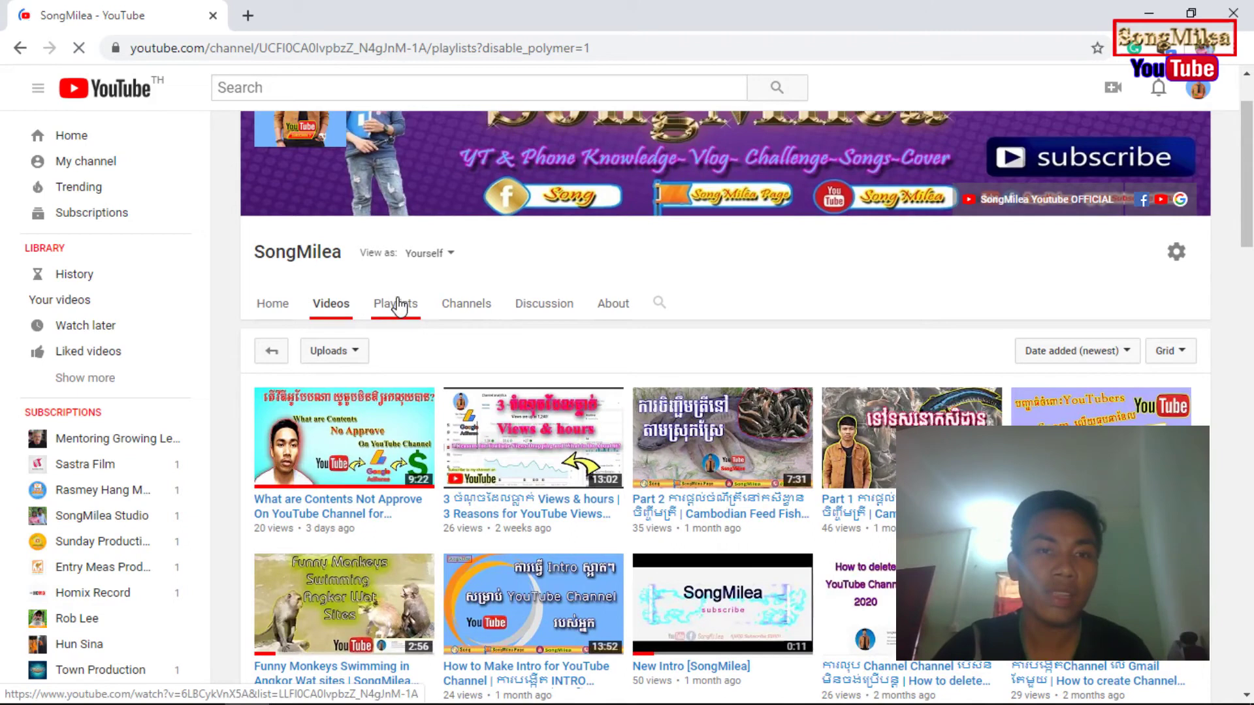
mouse_move(343, 257)
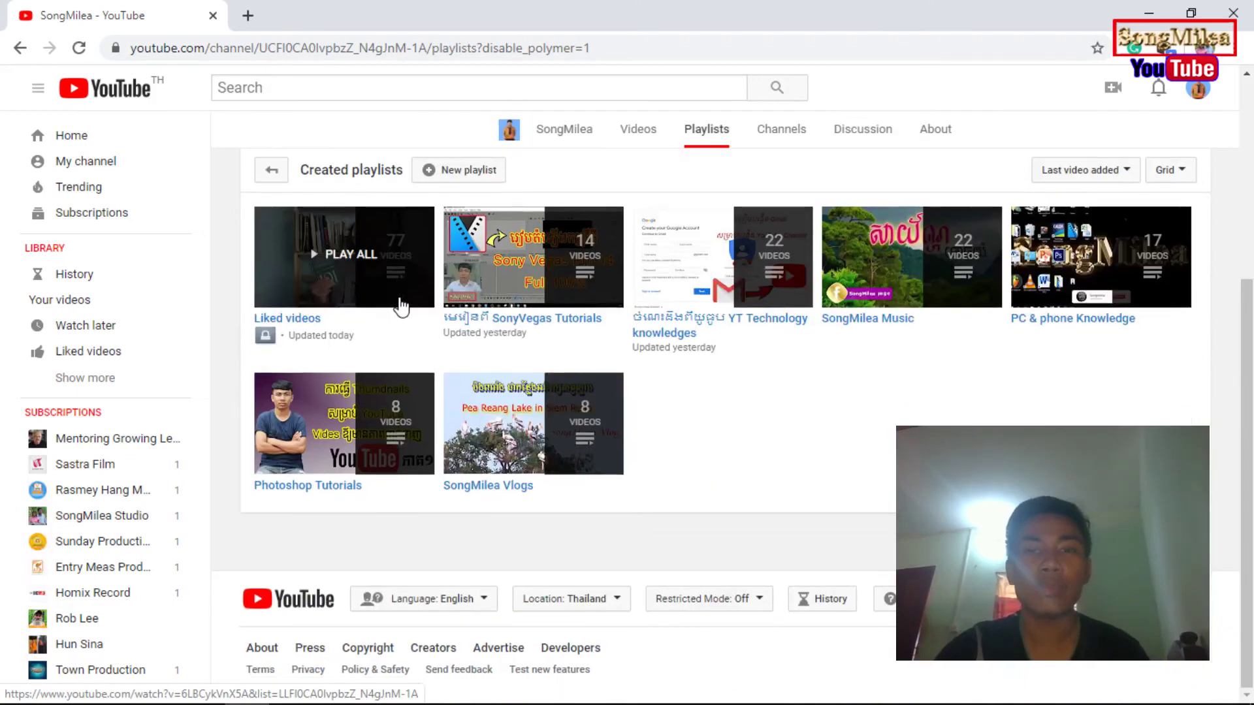
scroll(400, 300, up, 2)
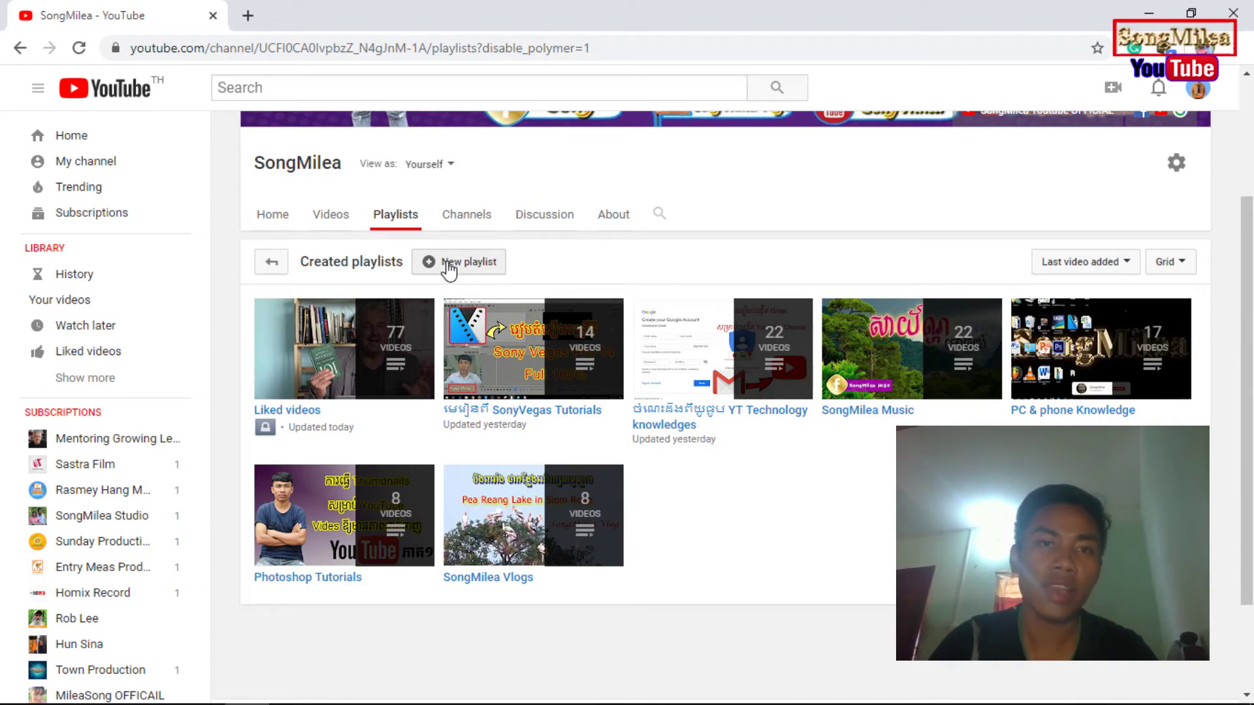
Step: Create a public playlist titled 'Charity & Generosity', correcting the misspelling 'Generousity'
click(449, 266)
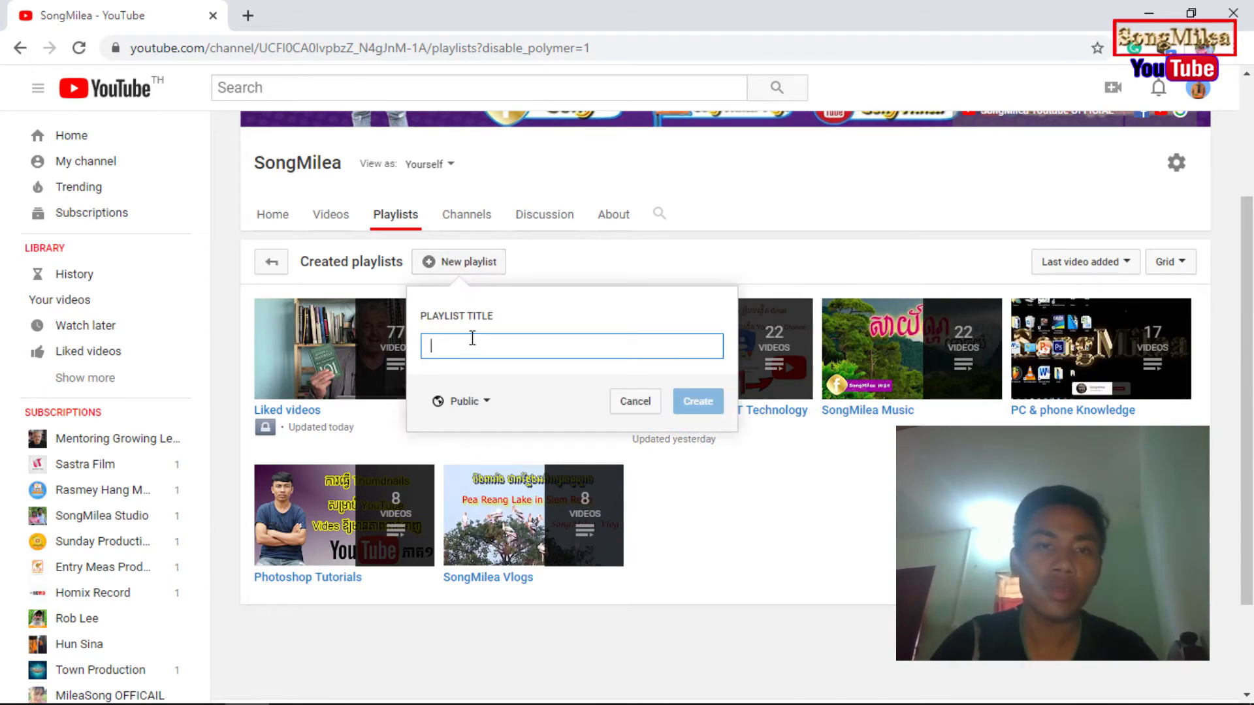
click(509, 348)
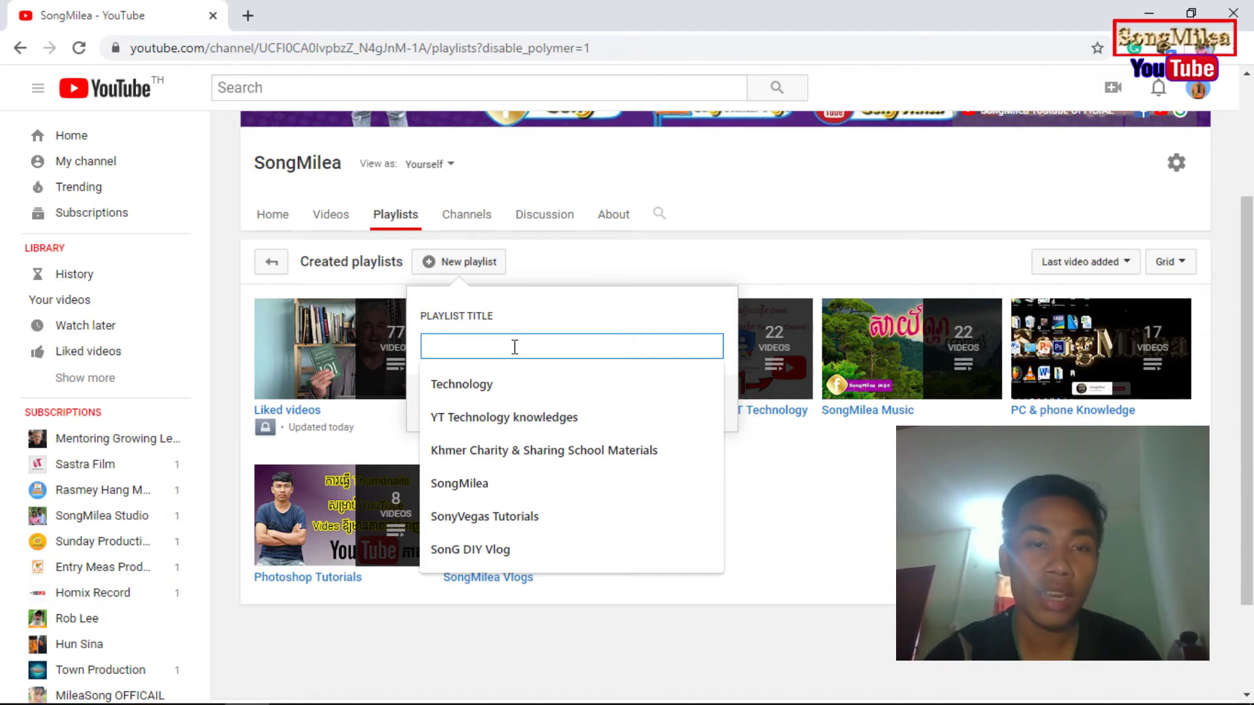
text(Charity & Generousity)
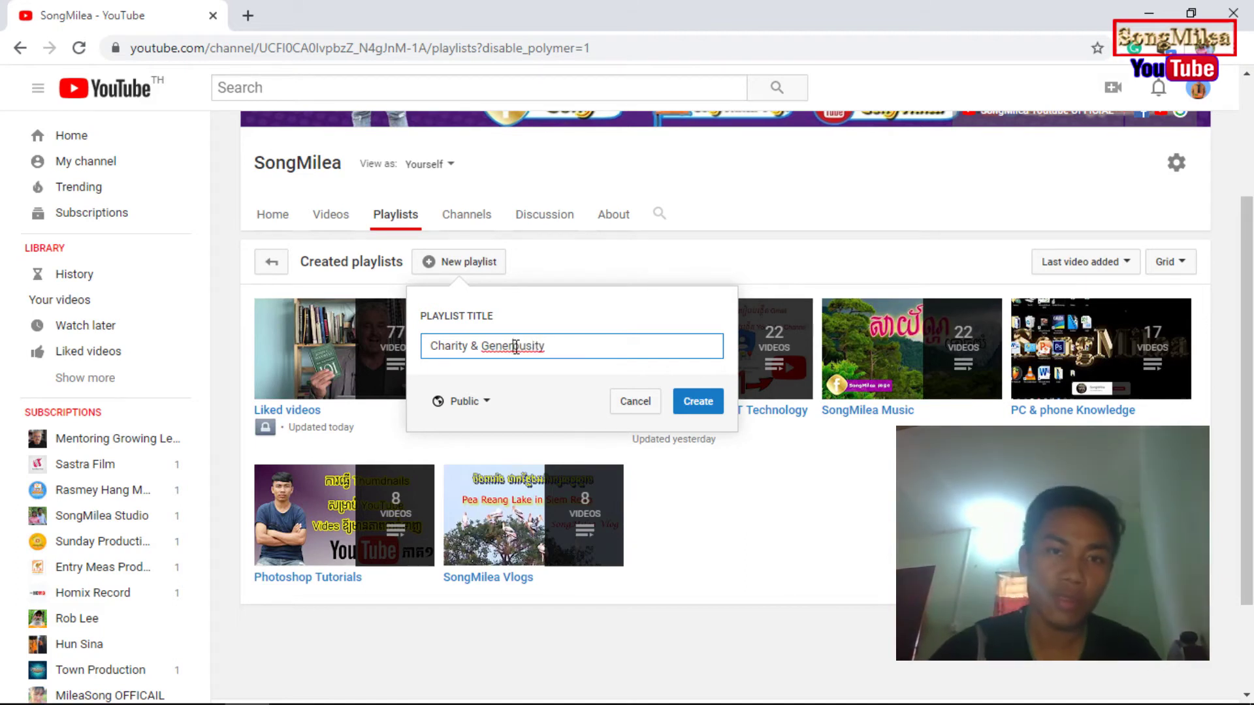
right_click(516, 347)
click(554, 358)
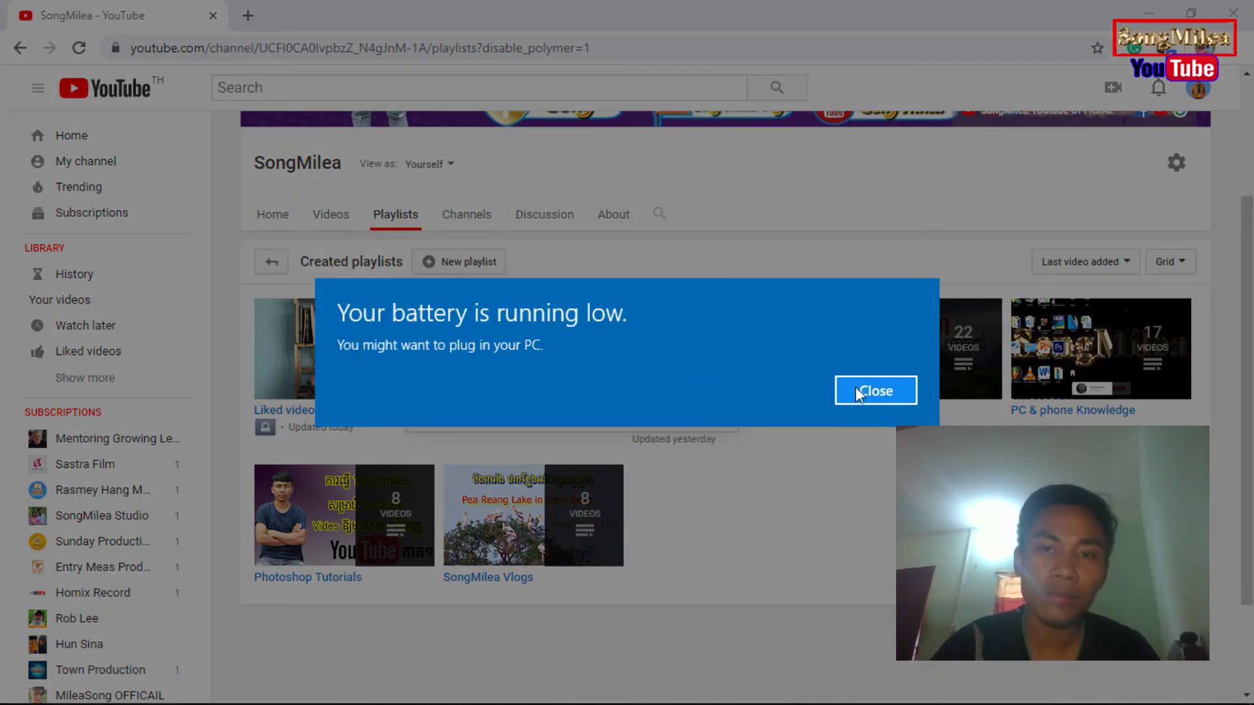
click(857, 389)
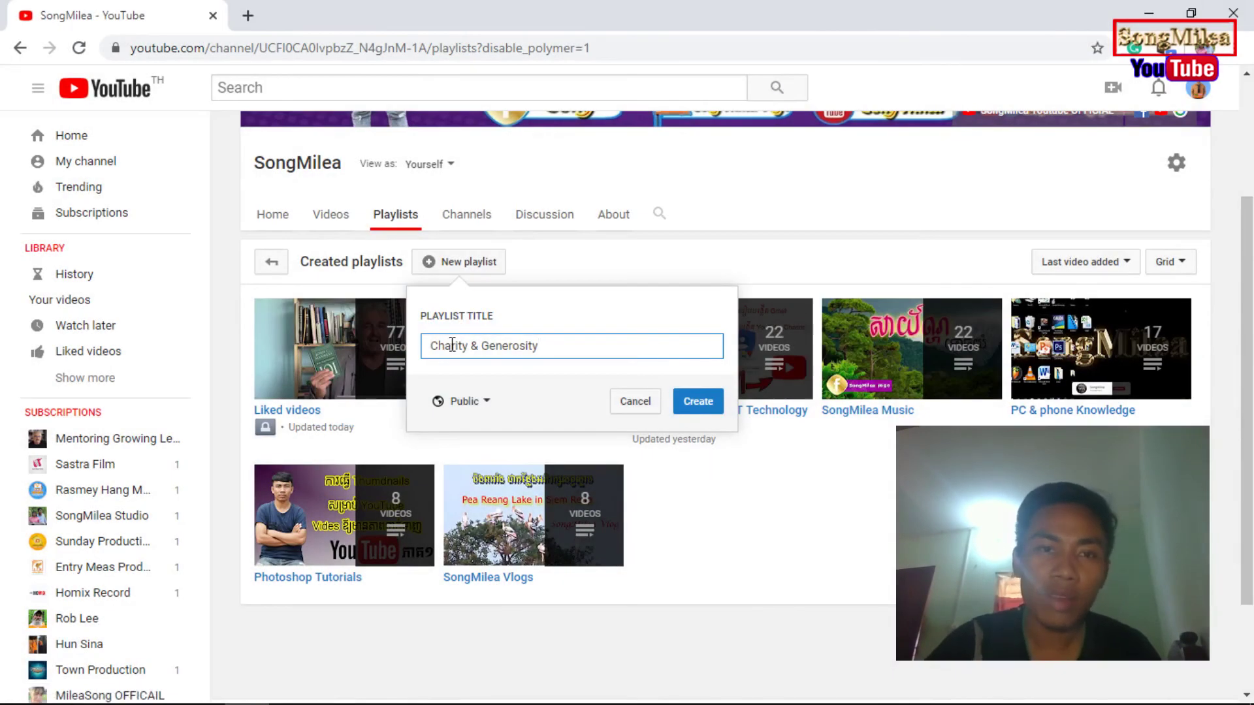
click(696, 403)
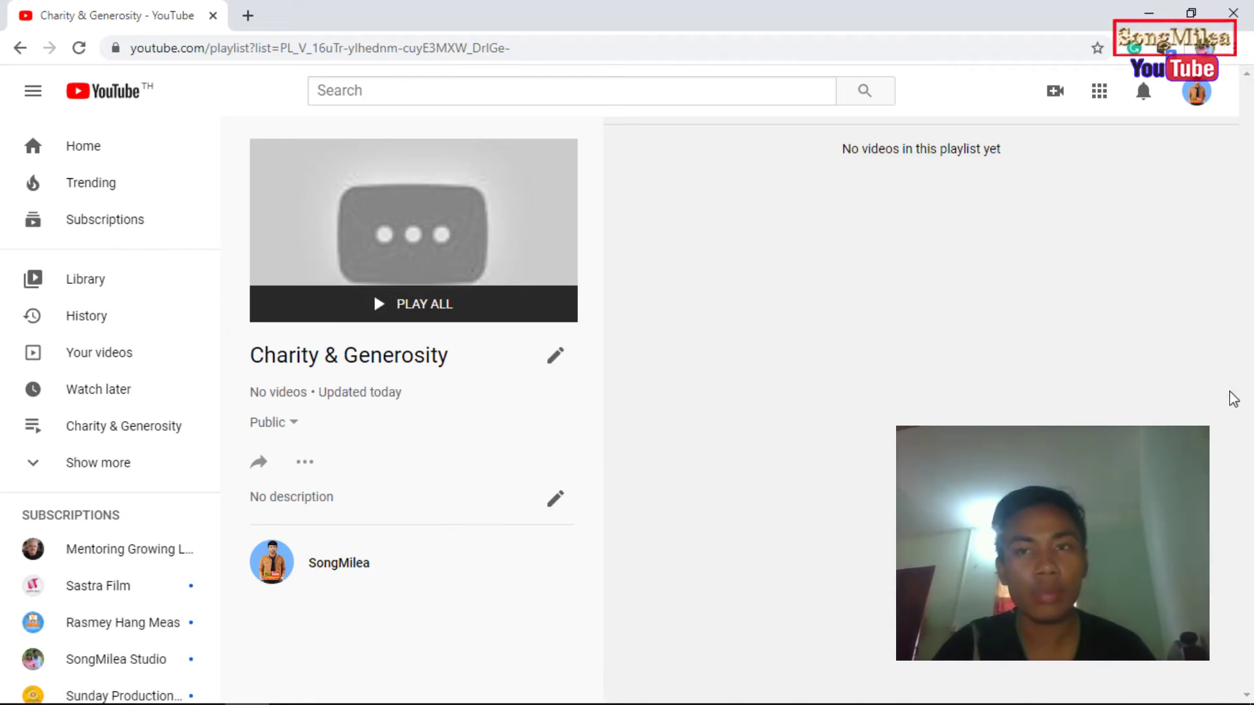
Step: Load the YouTube home page in a new tab and dismiss the translation offer
click(248, 16)
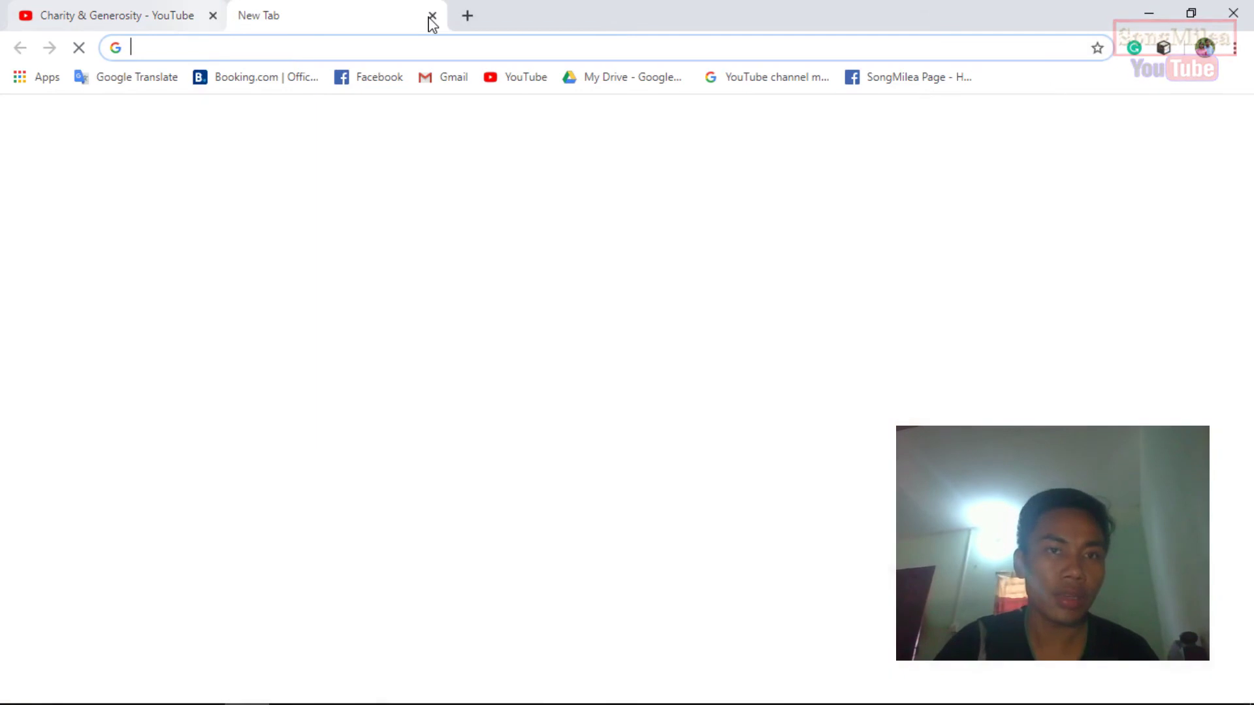
click(538, 81)
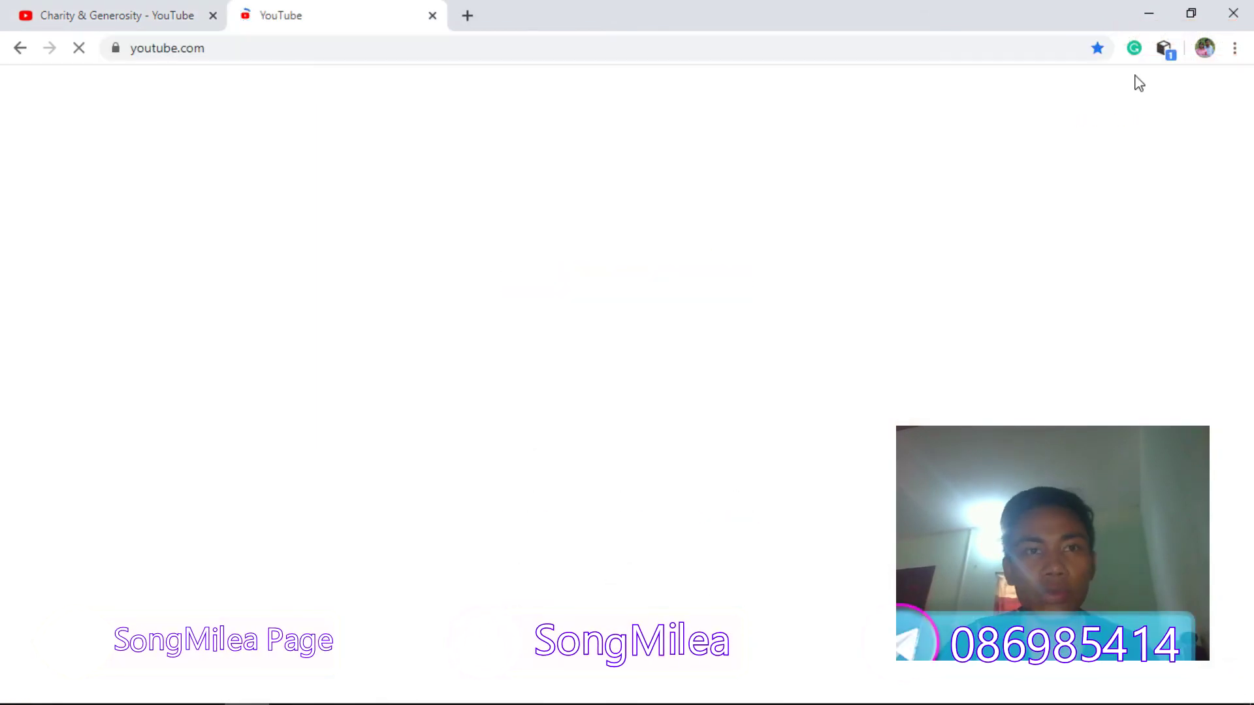
click(175, 9)
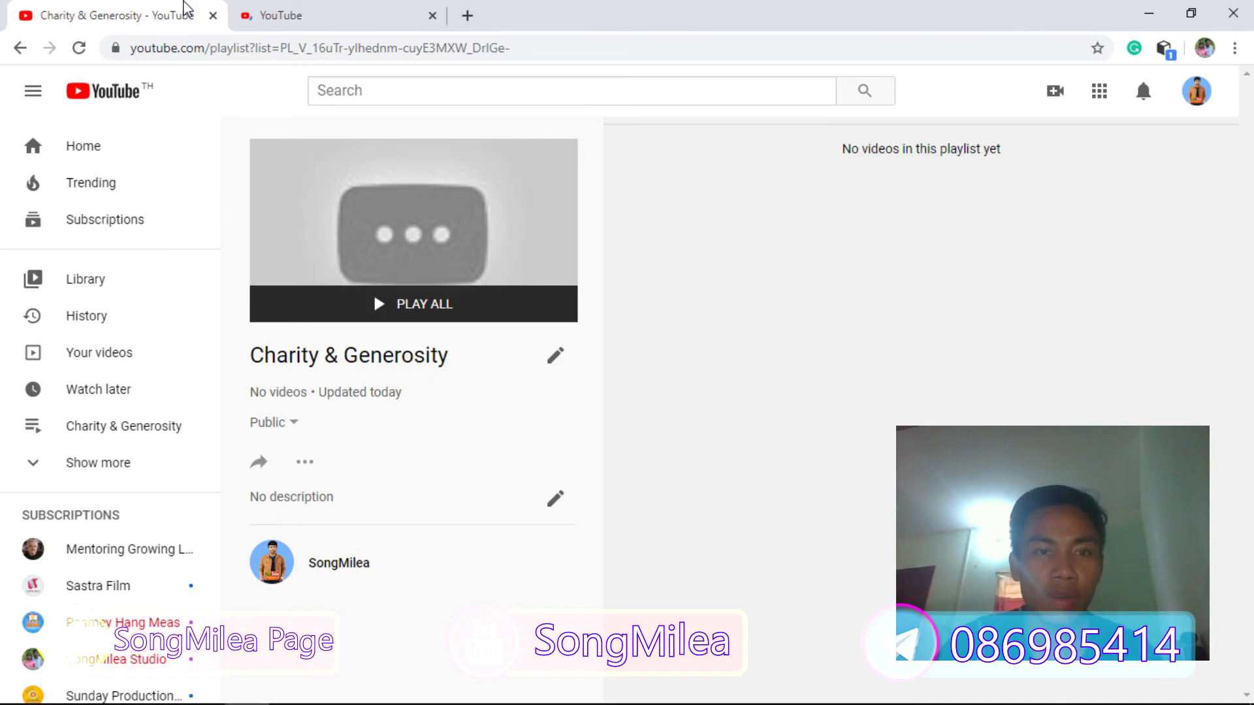
click(326, 15)
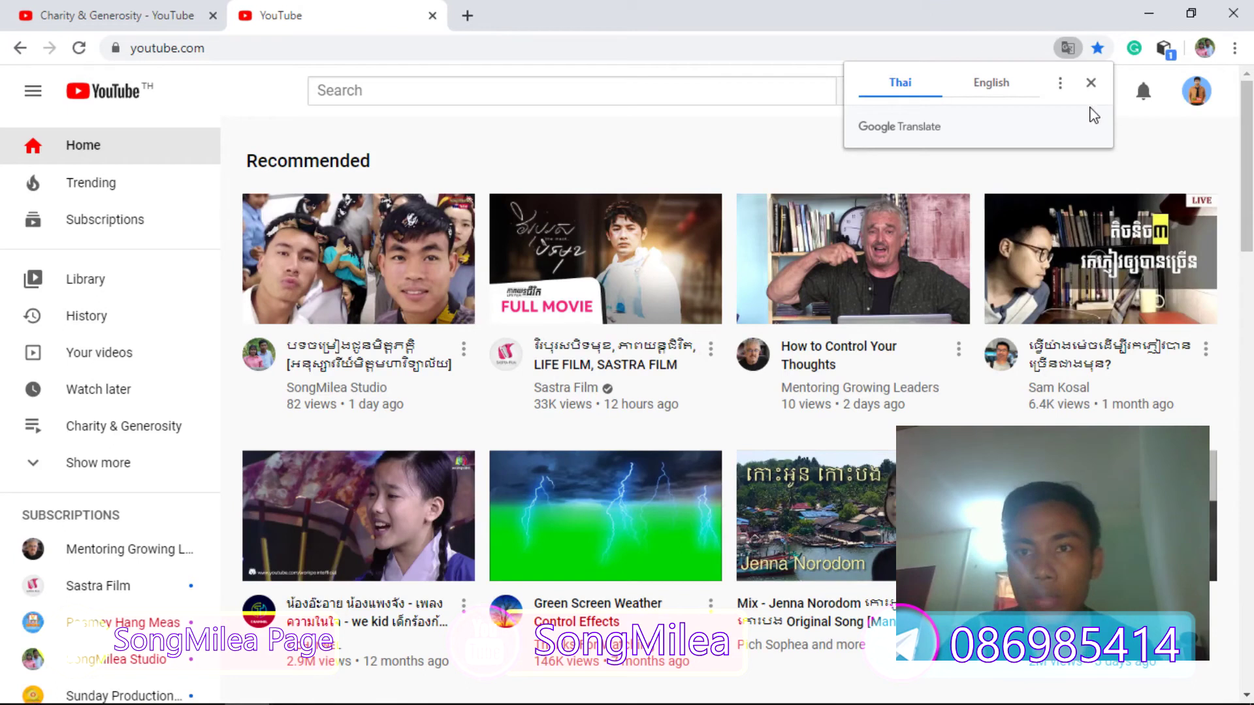
click(1091, 83)
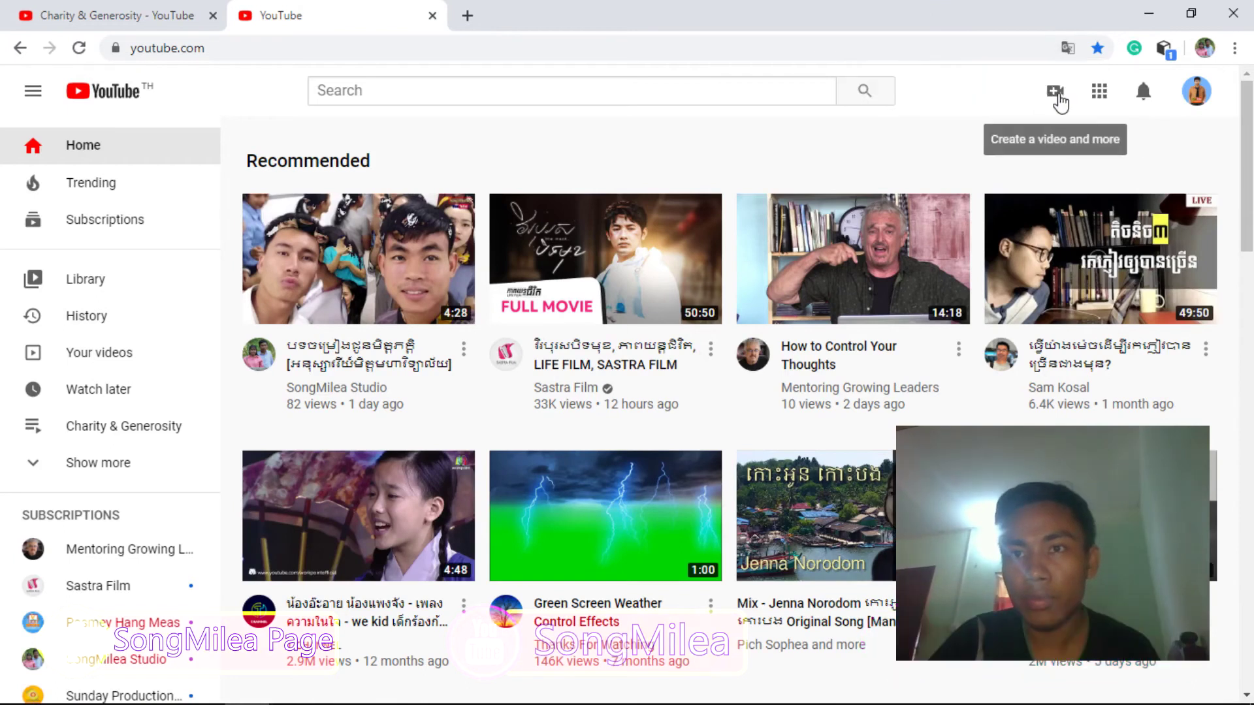
Step: Start a new upload with the video file 2020_03_29_14_20_IMG_2981 from the computer
click(1055, 91)
click(1078, 135)
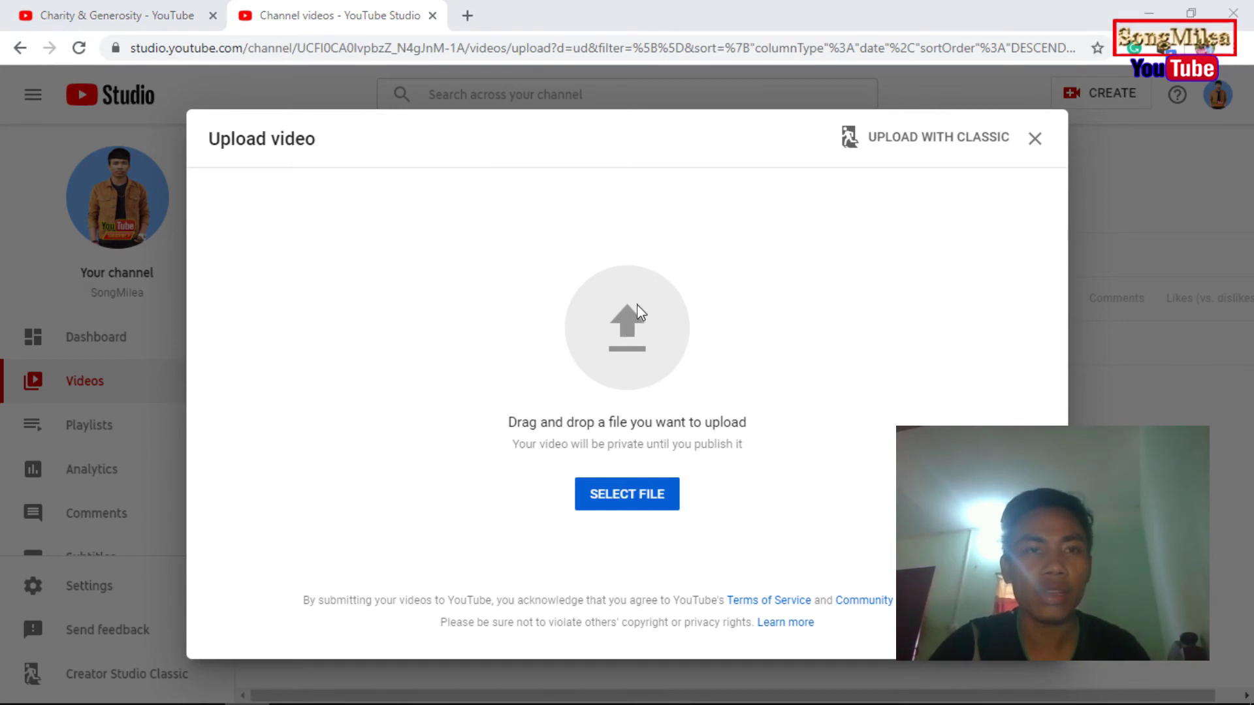
click(640, 312)
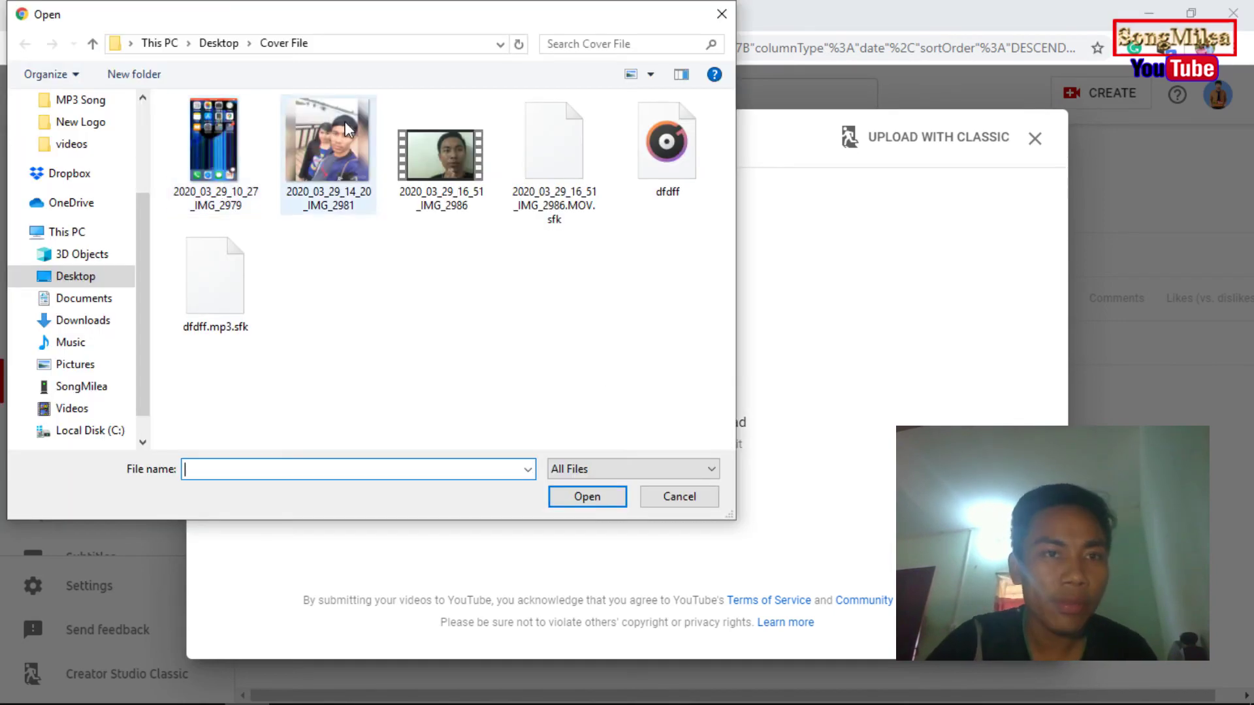
click(312, 147)
click(584, 498)
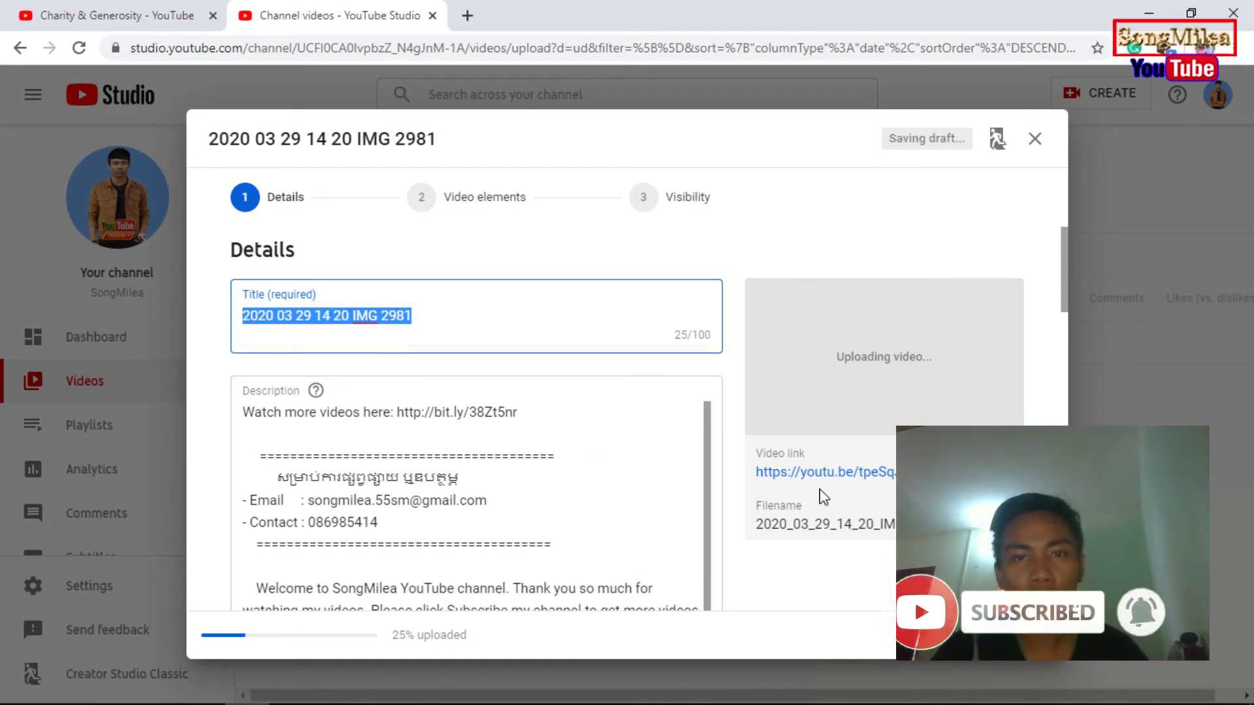
Step: Add the uploading video to the Charity & Generosity playlist
scroll(826, 510, down, 4)
scroll(829, 527, down, 2)
scroll(833, 529, down, 5)
scroll(839, 531, down, 4)
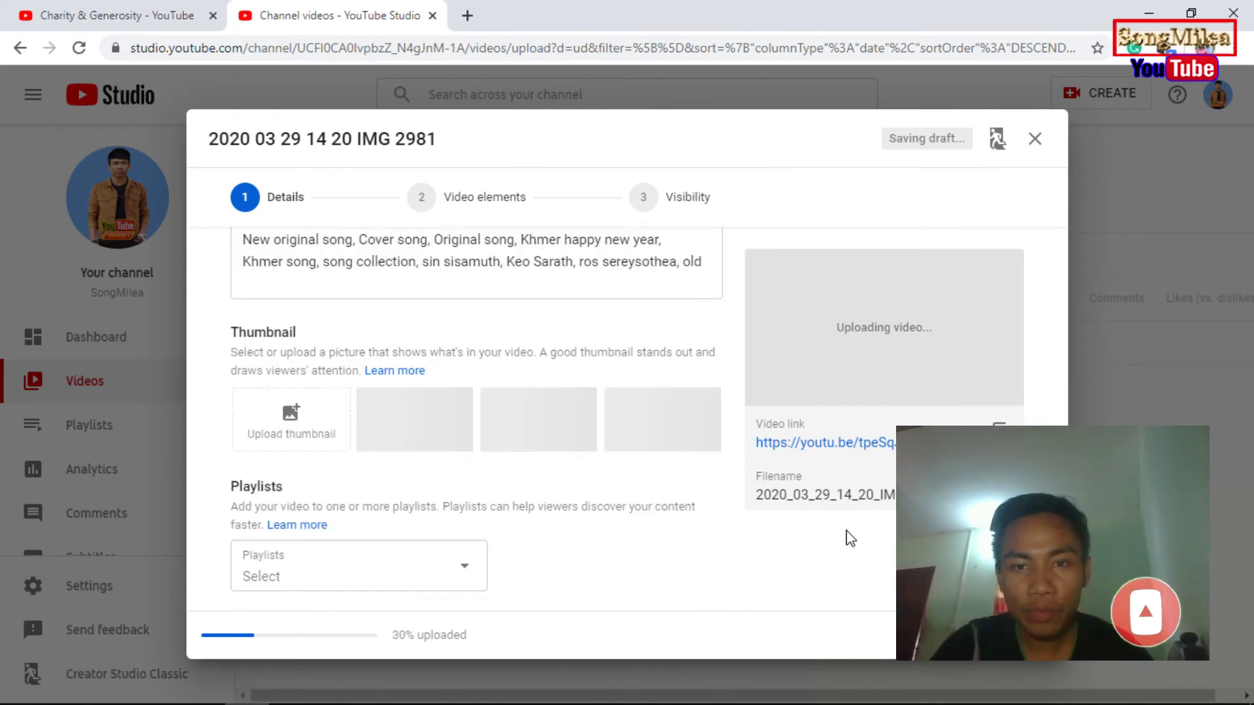
scroll(849, 532, down, 6)
scroll(836, 529, up, 2)
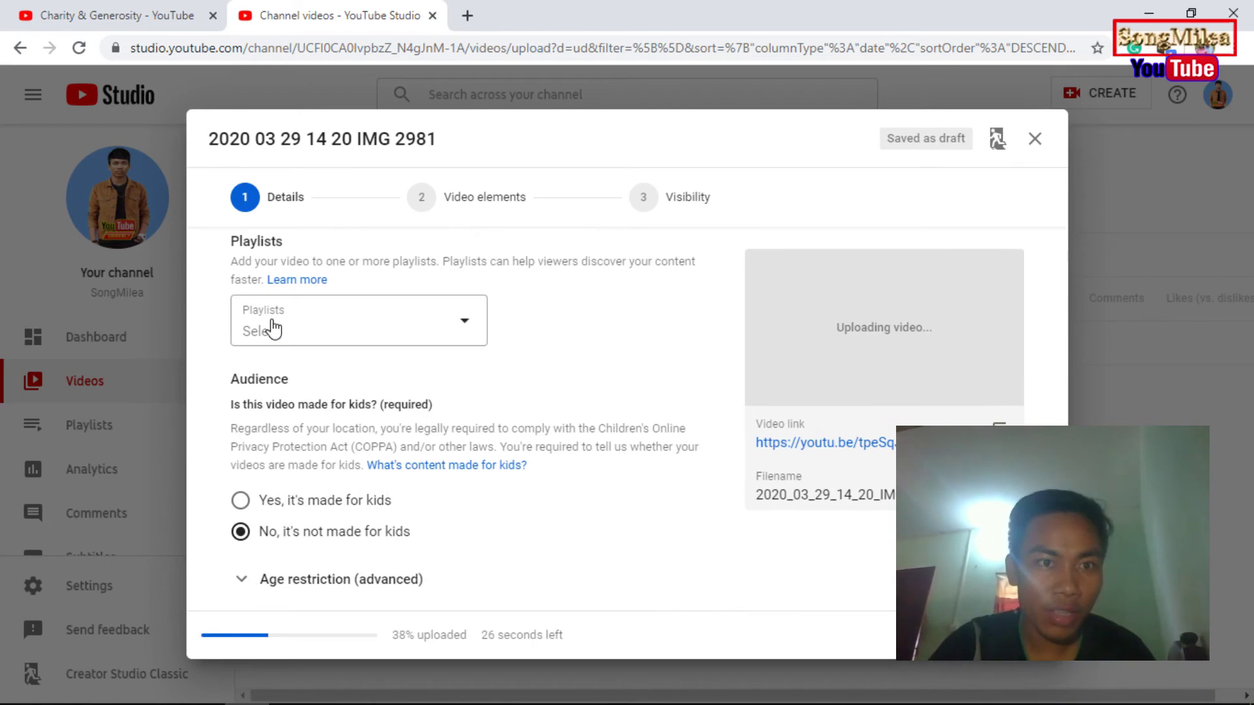
click(464, 324)
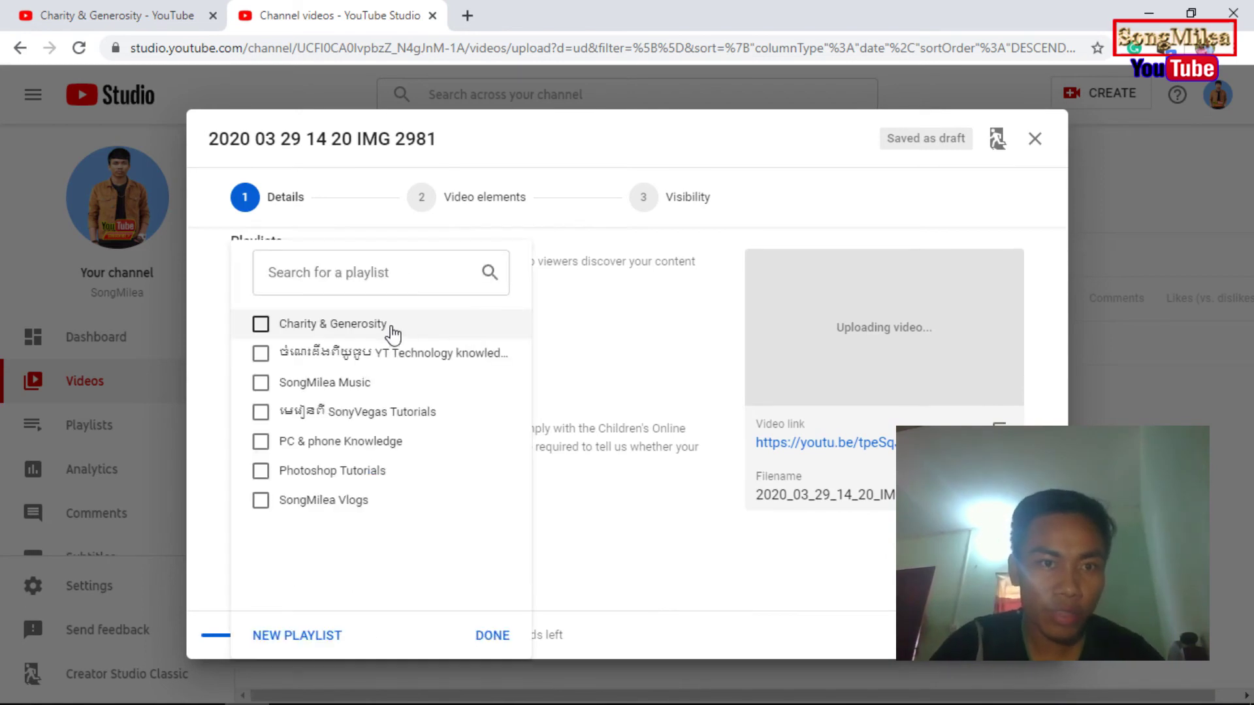
click(279, 326)
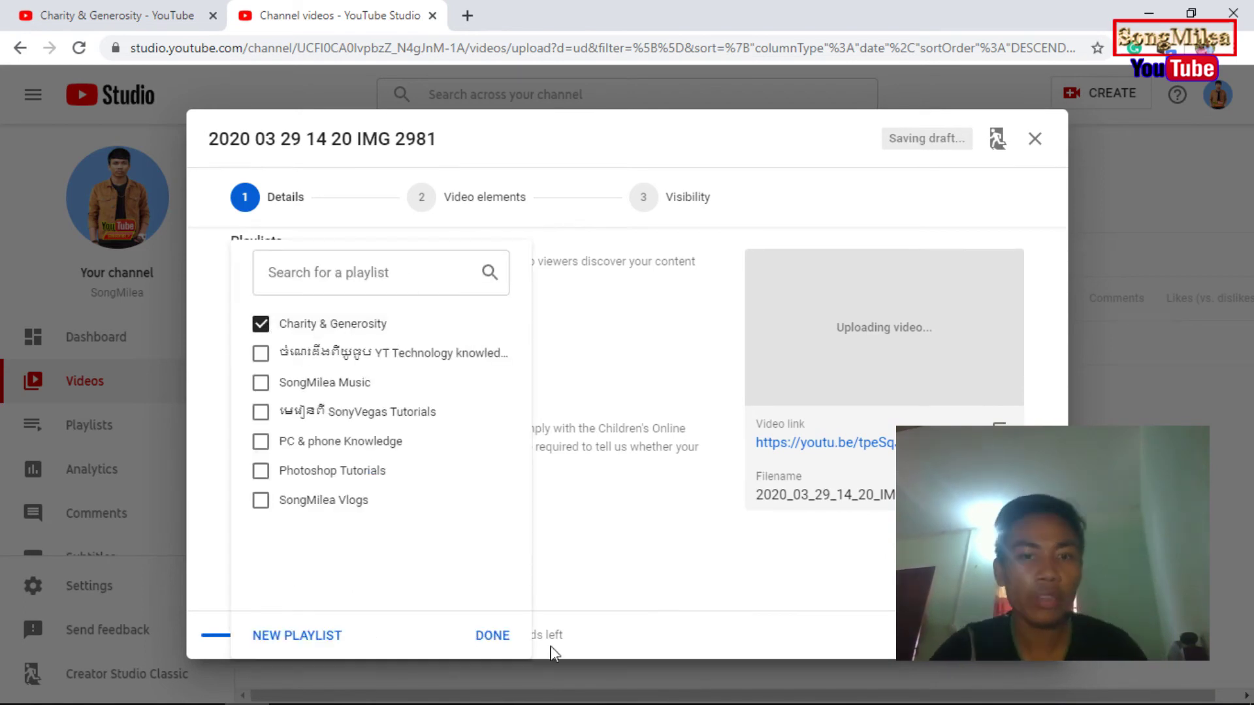
click(493, 636)
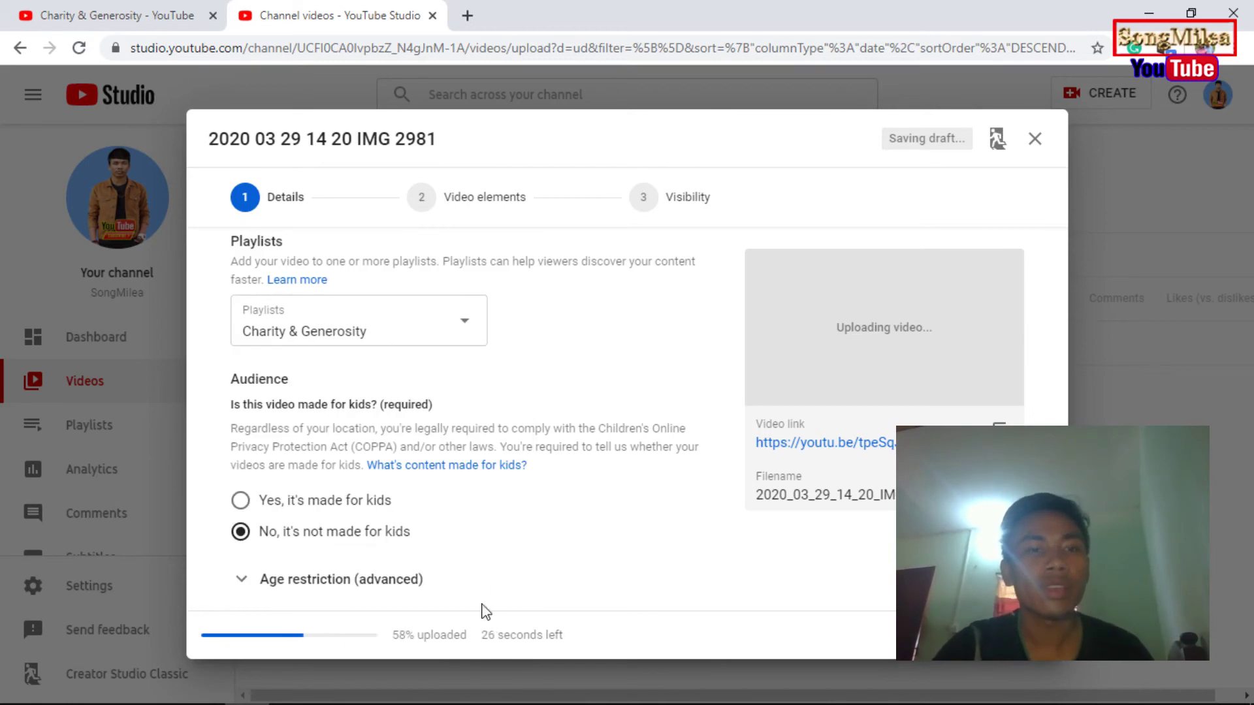
Step: Save the video as a draft and close its details form
scroll(470, 568, up, 2)
scroll(474, 563, up, 4)
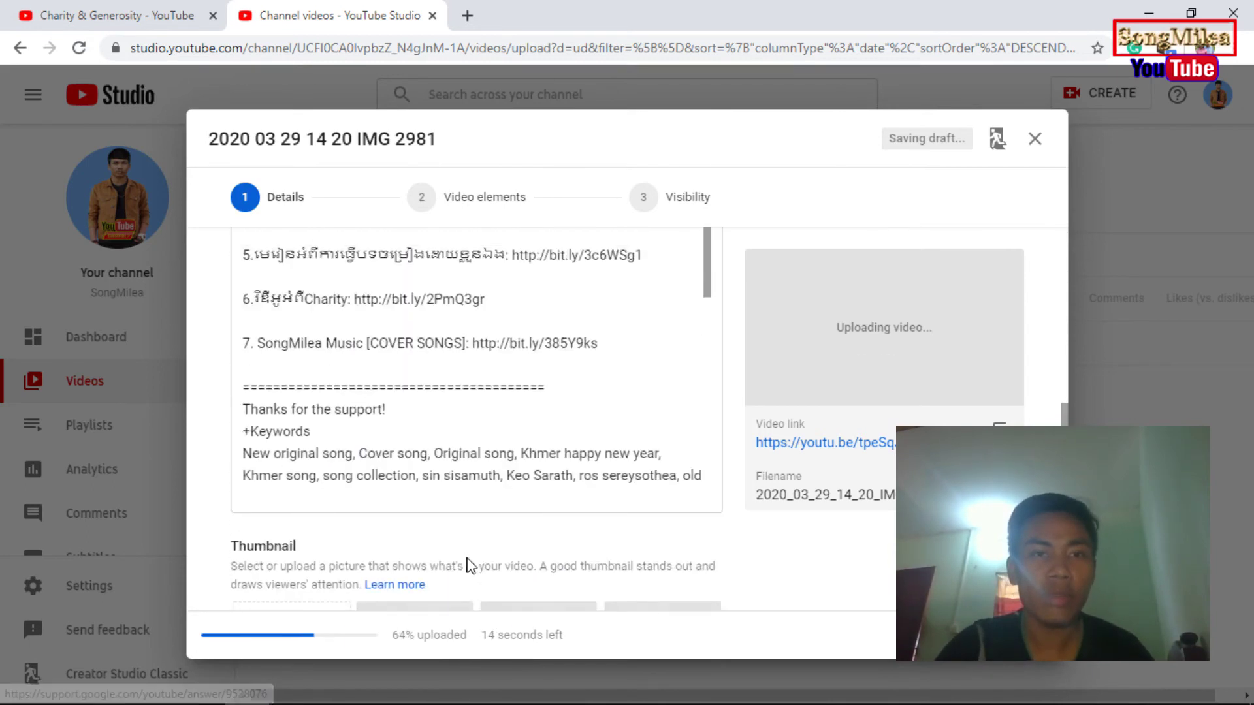
scroll(479, 559, down, 3)
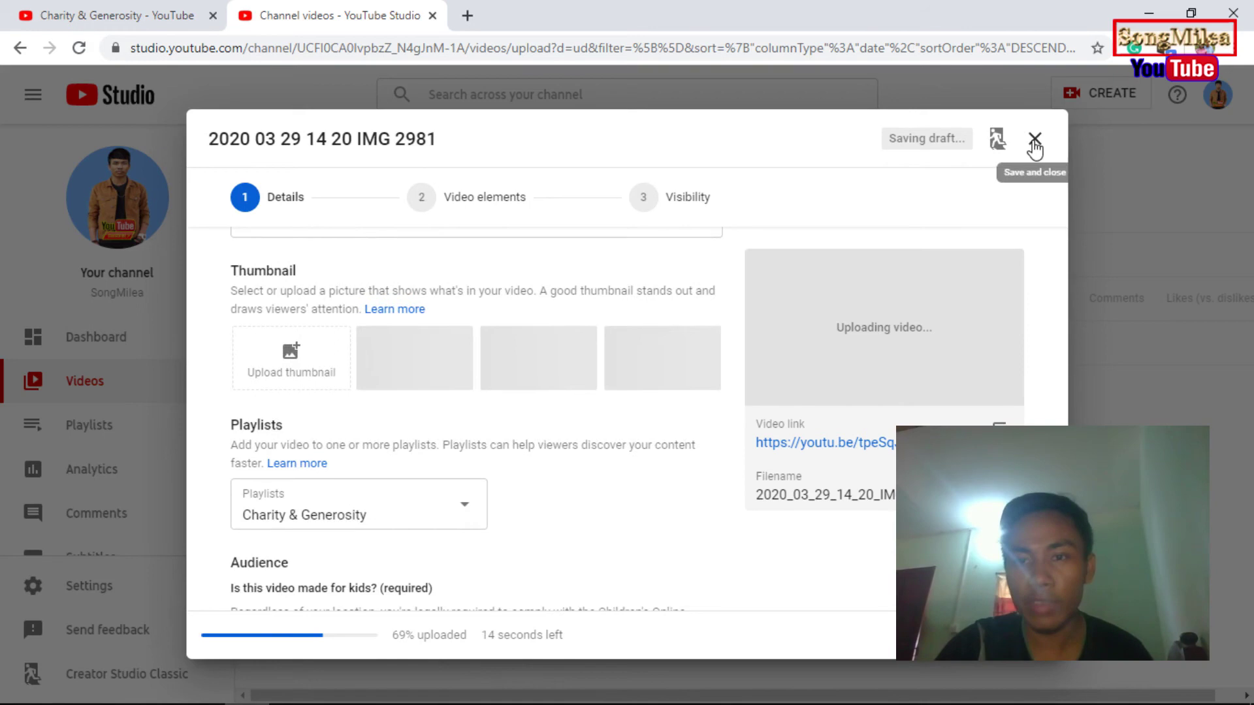
click(1035, 138)
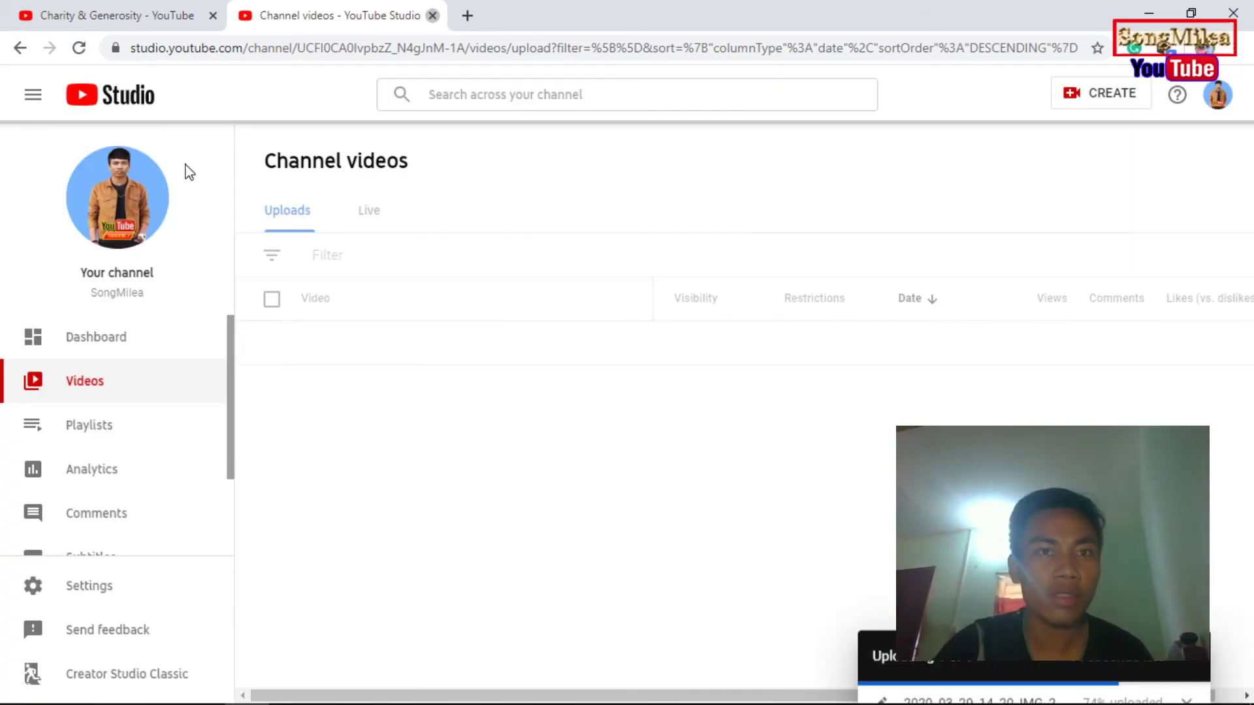
Step: Close YouTube Studio and return to SongMilea's Channels tab, showing three featured channels and subscriptions
key(ctrl+w)
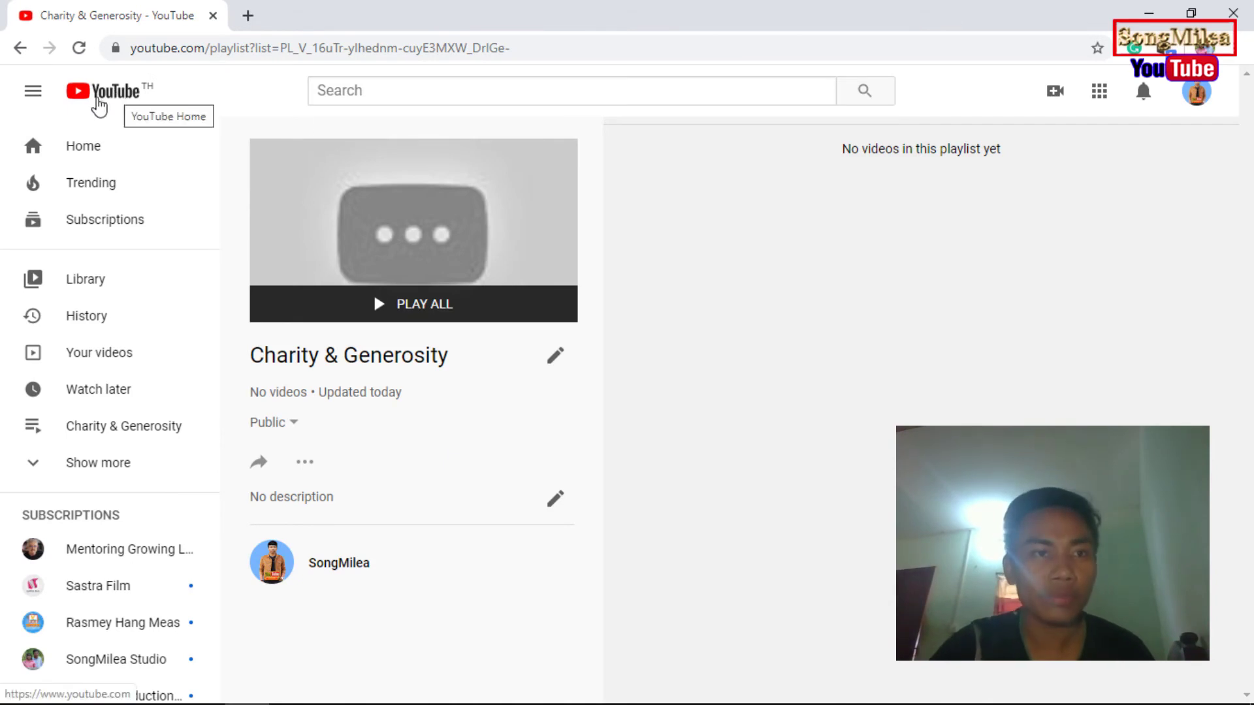
click(17, 49)
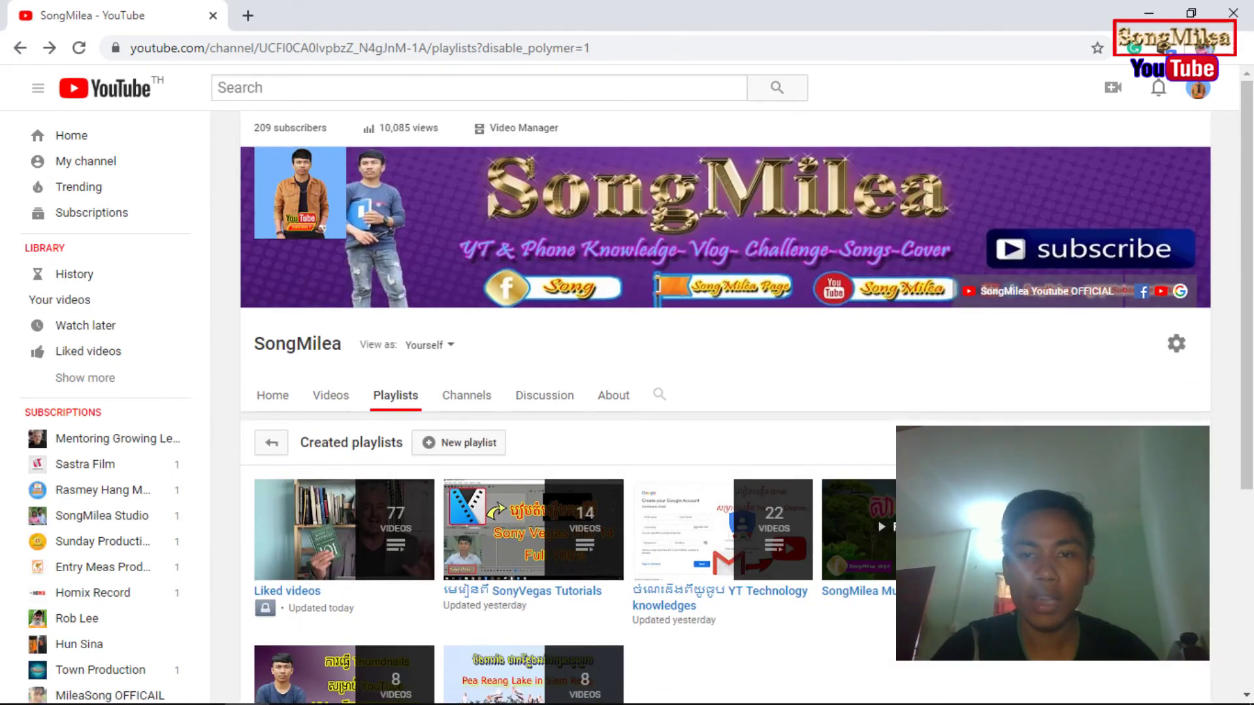
click(464, 399)
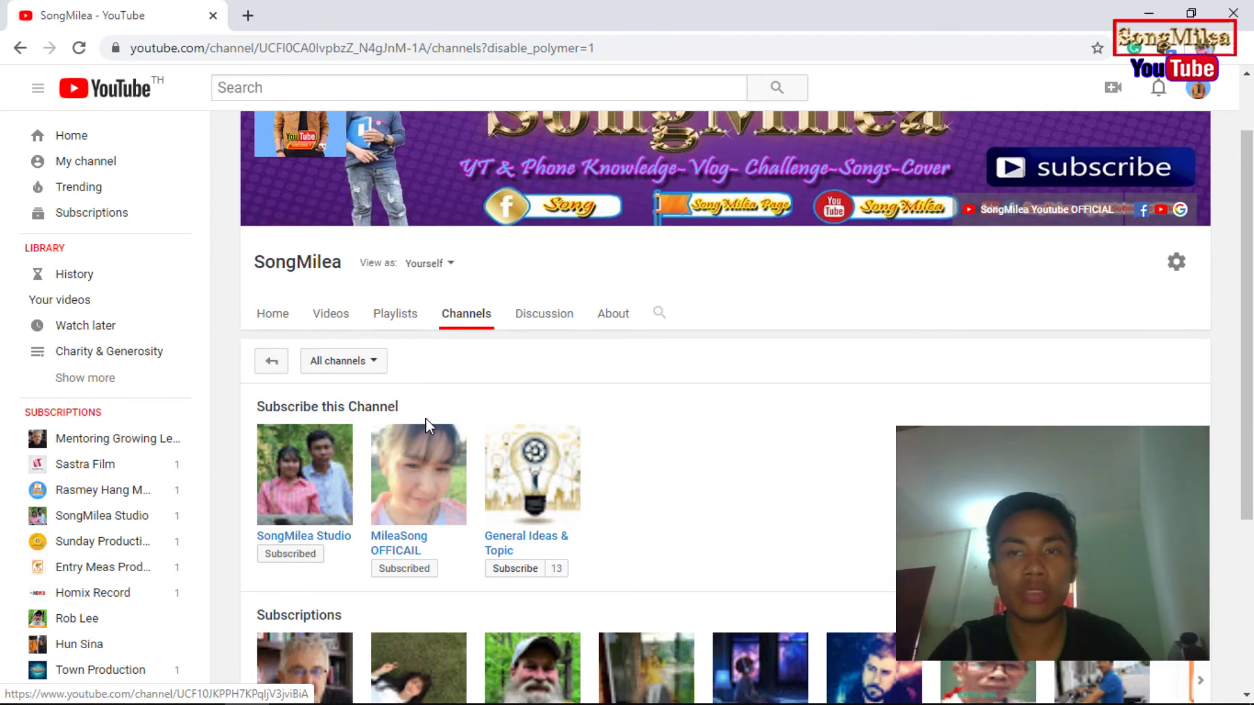
scroll(382, 411, down, 3)
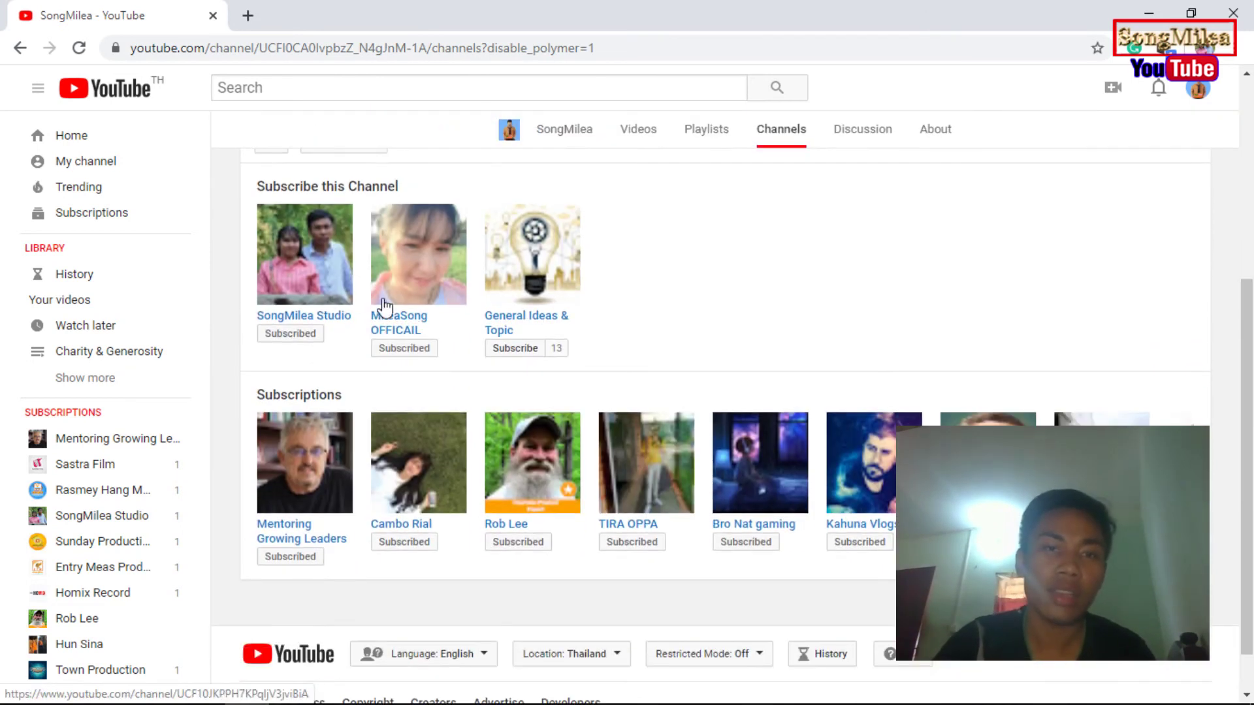
scroll(297, 296, up, 3)
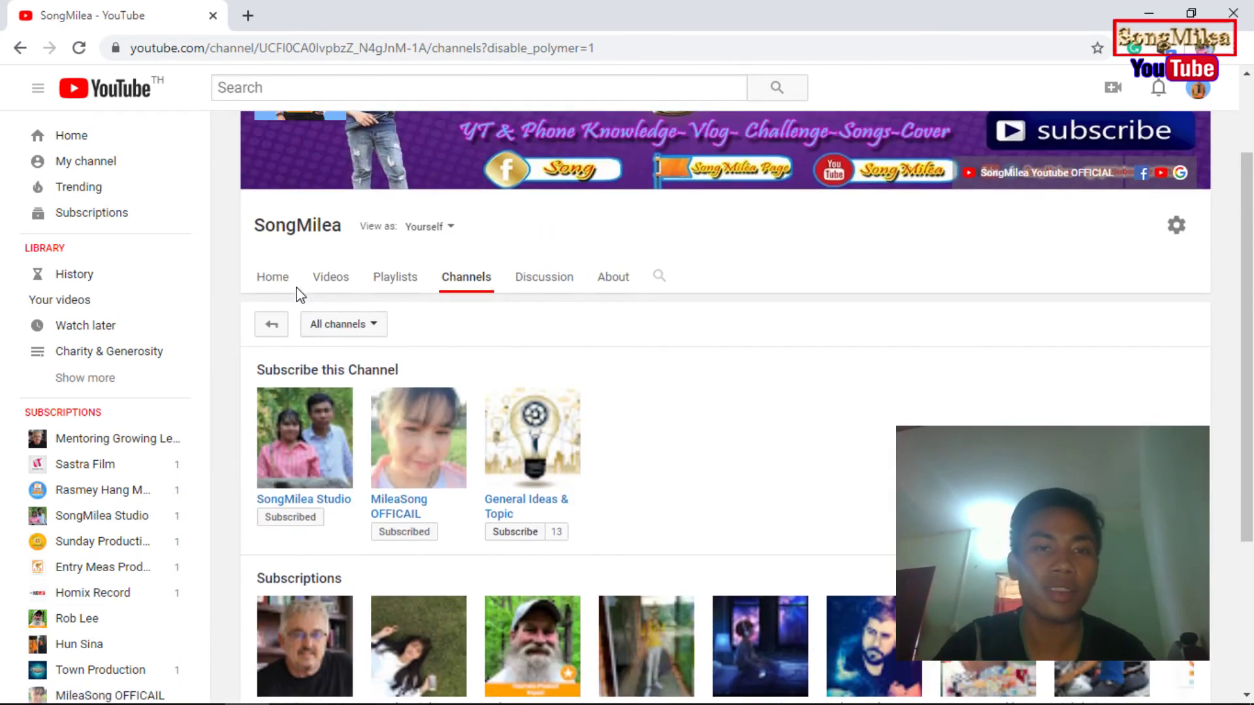
scroll(496, 324, down, 3)
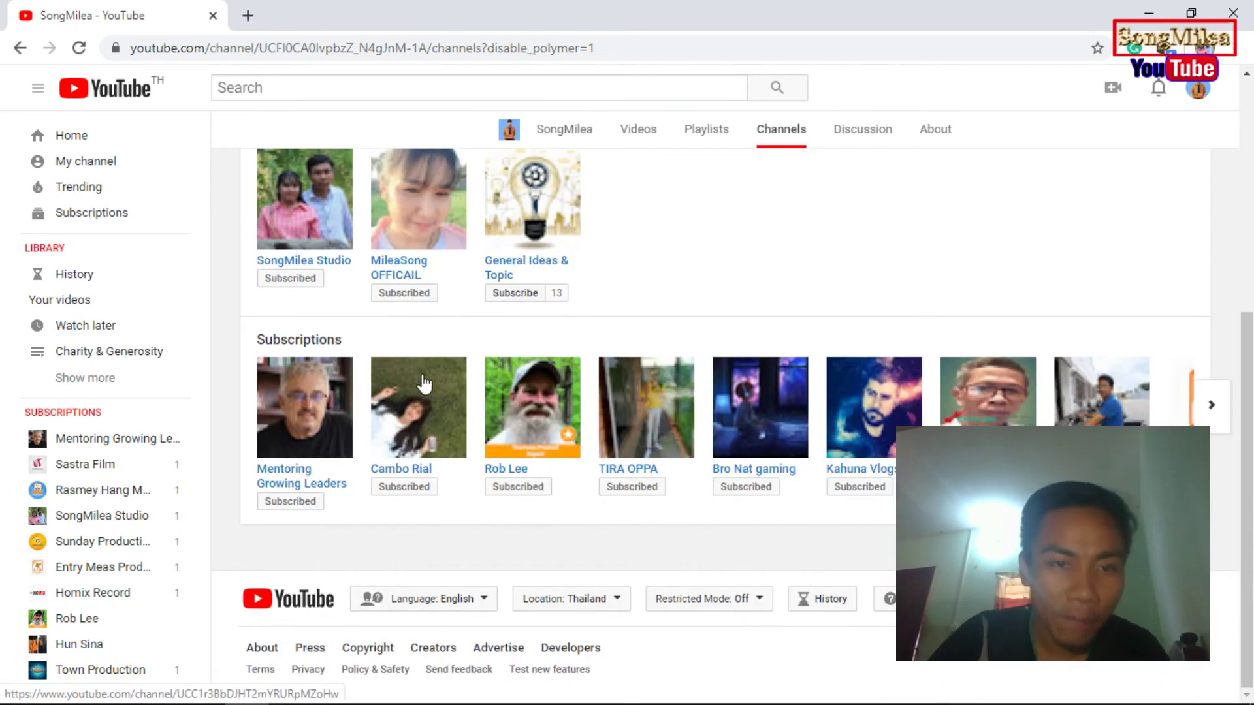
scroll(423, 371, up, 3)
scroll(423, 371, down, 3)
drag(257, 340, 347, 339)
click(354, 341)
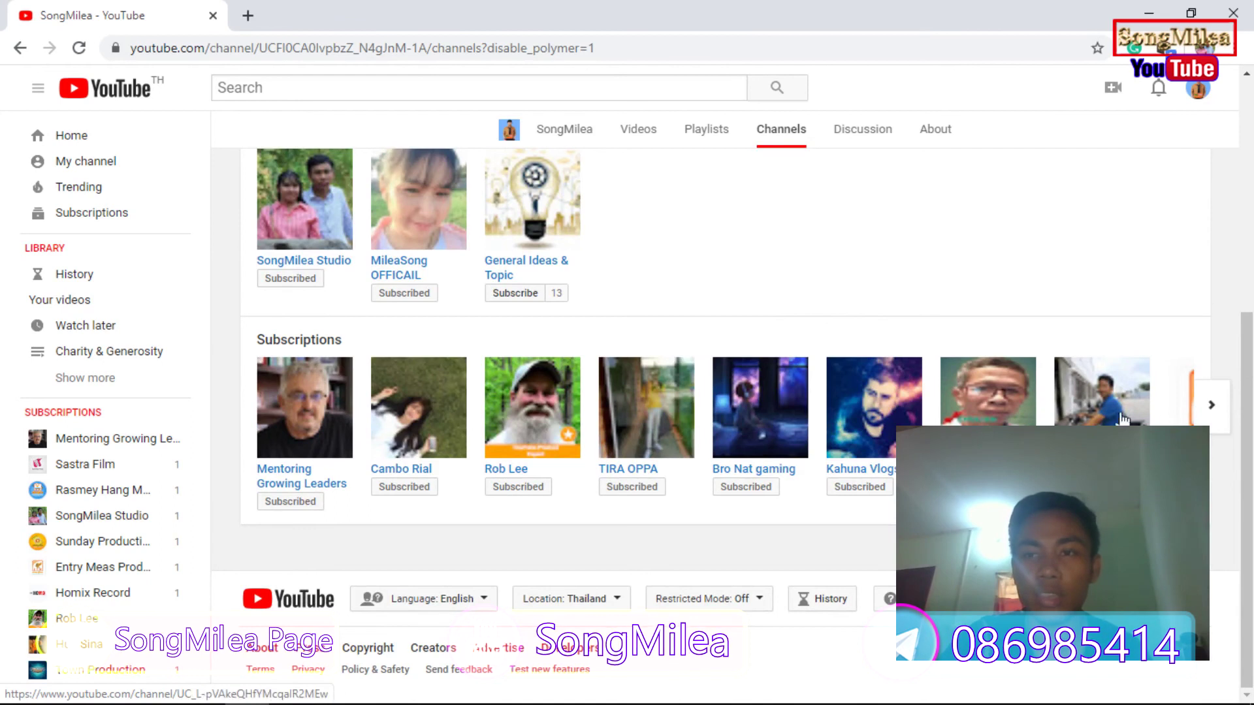
scroll(551, 381, up, 5)
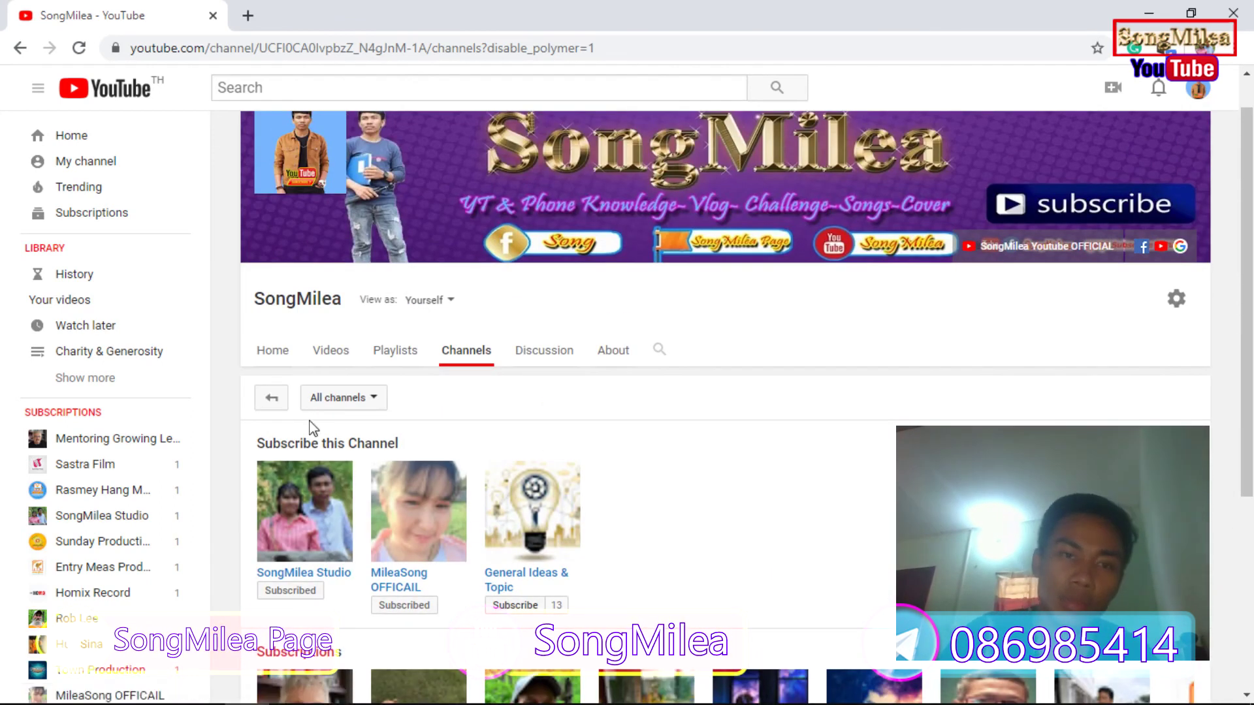
scroll(366, 442, down, 1)
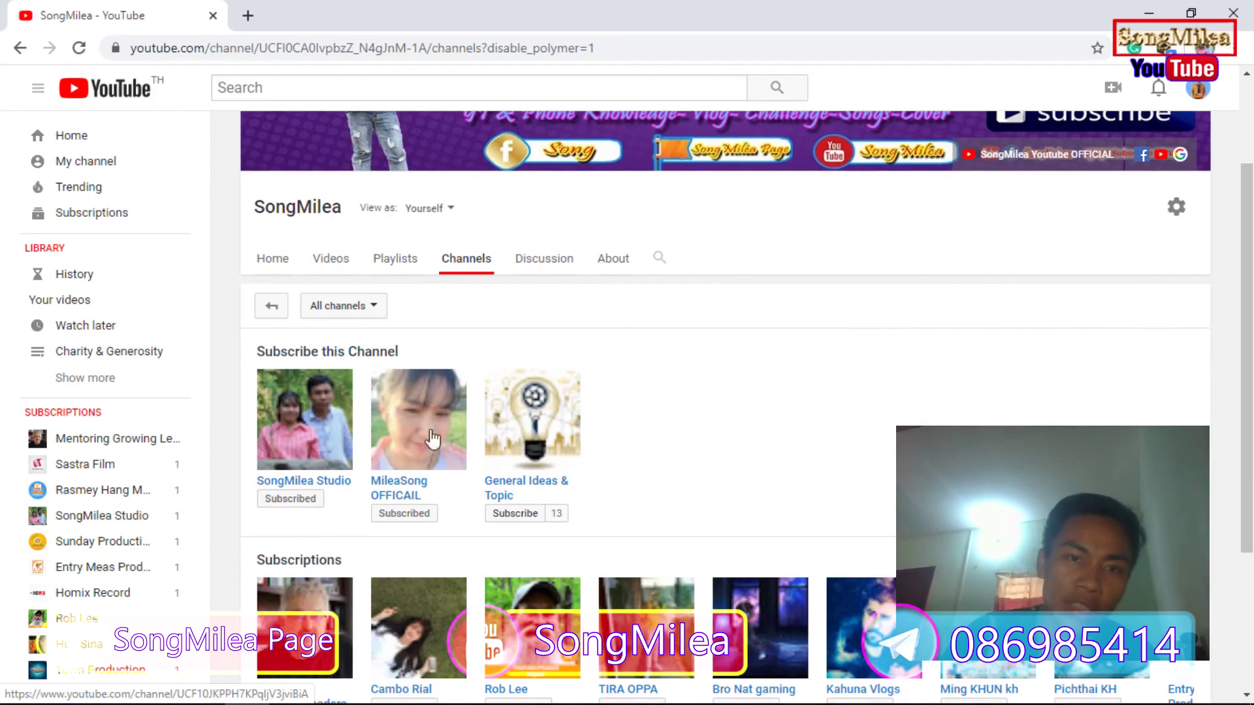
scroll(431, 439, up, 2)
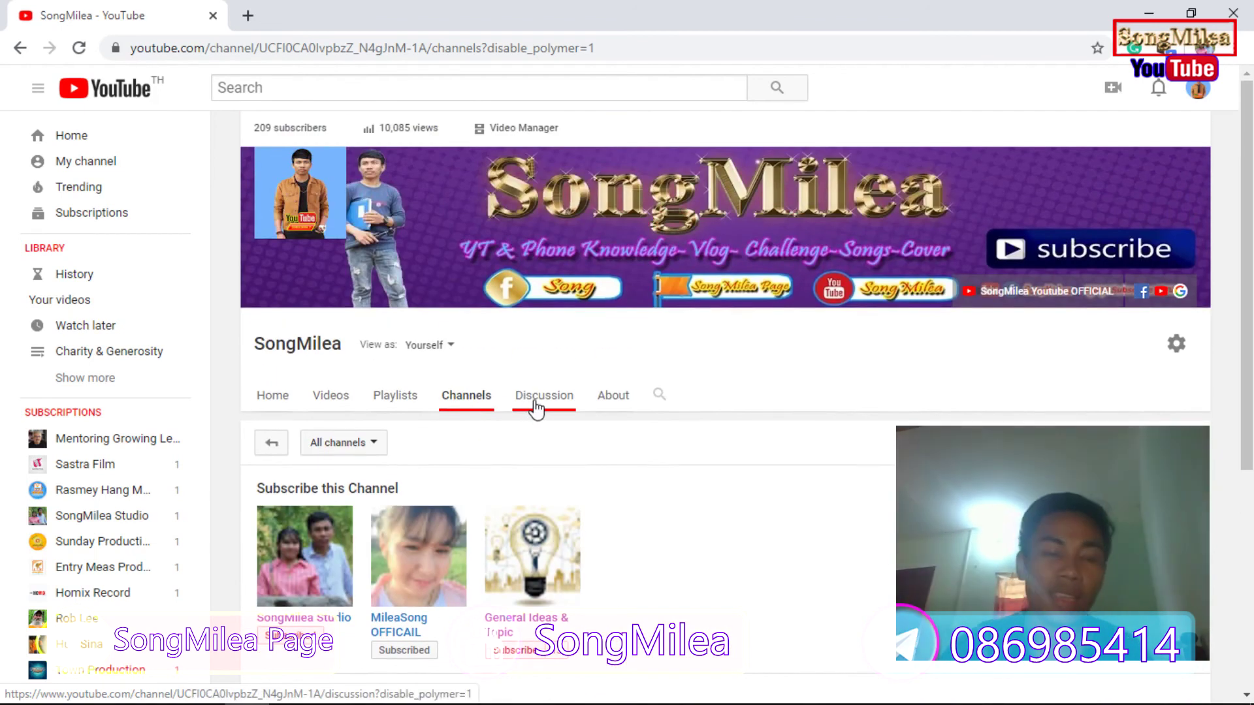
Step: Show the channel's Discussion tab and highlight, then deselect, the last of its four comments
click(536, 406)
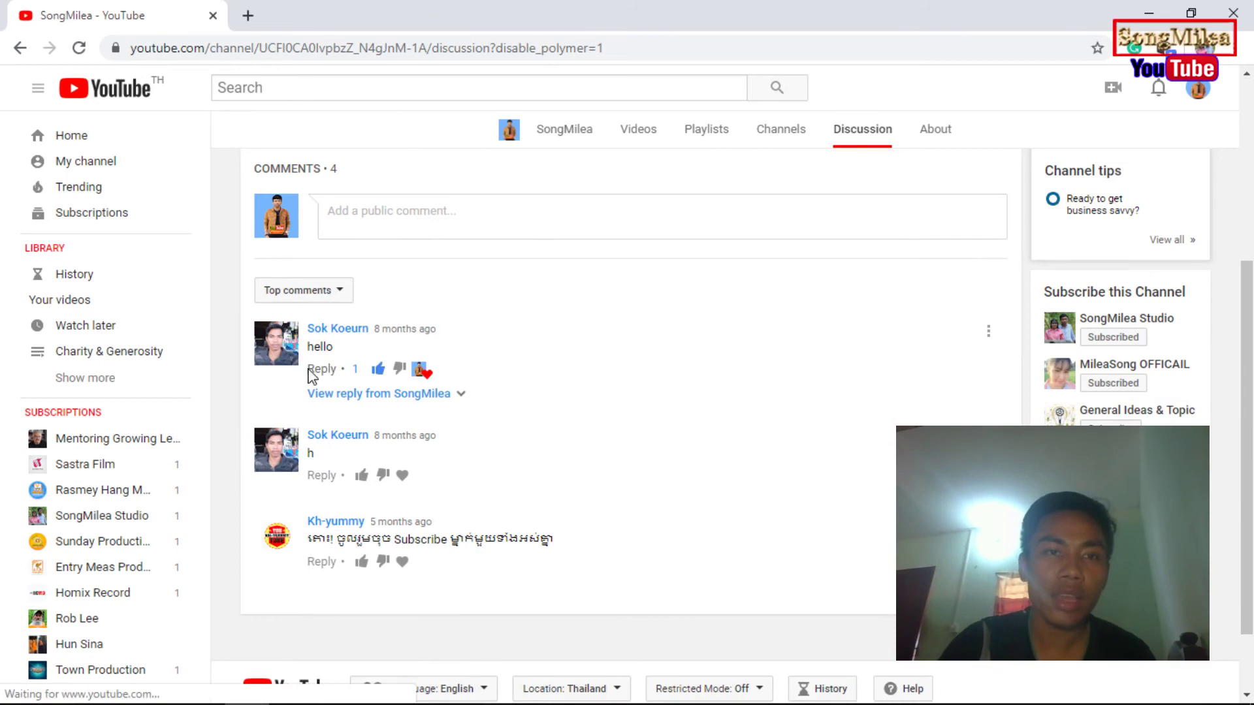
scroll(318, 374, up, 2)
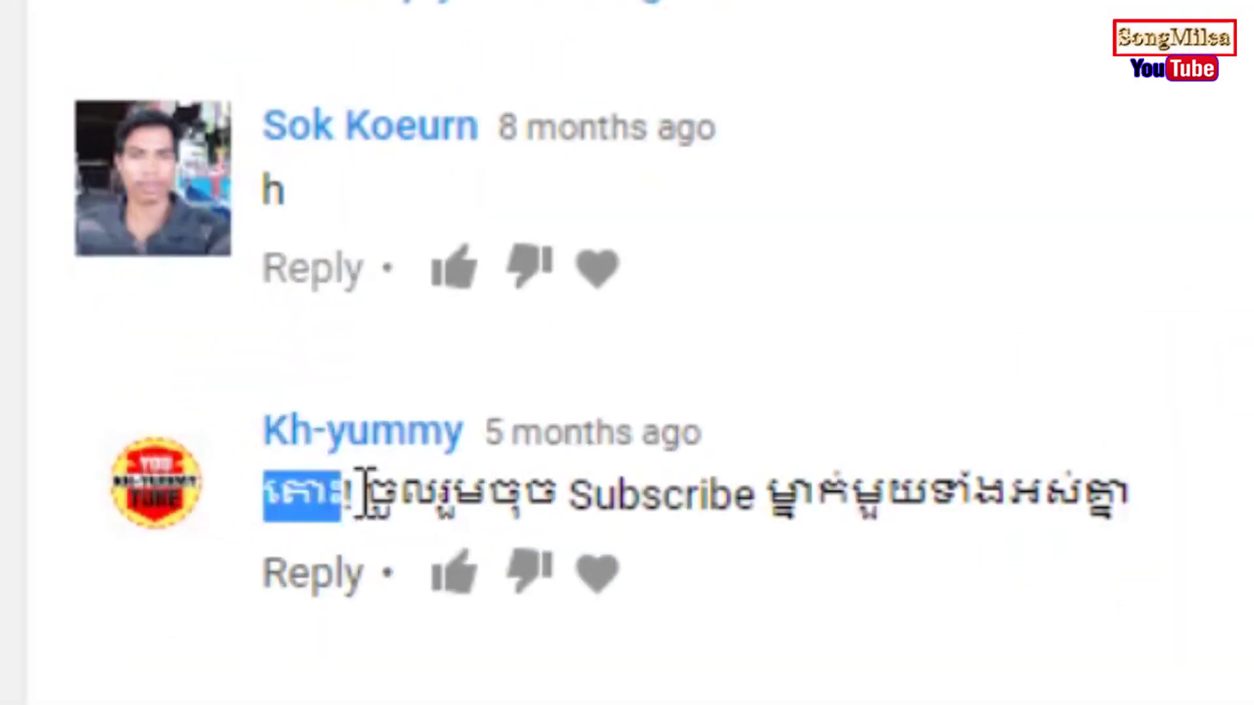
drag(264, 496, 1231, 471)
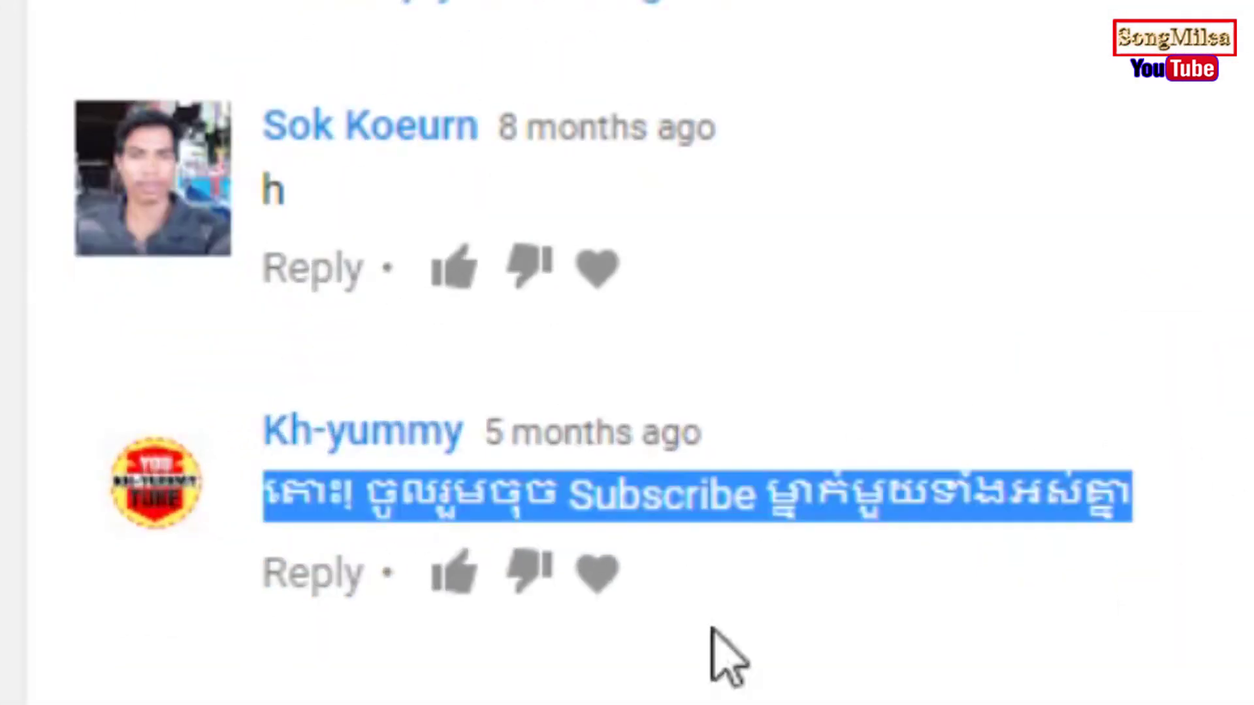
click(265, 559)
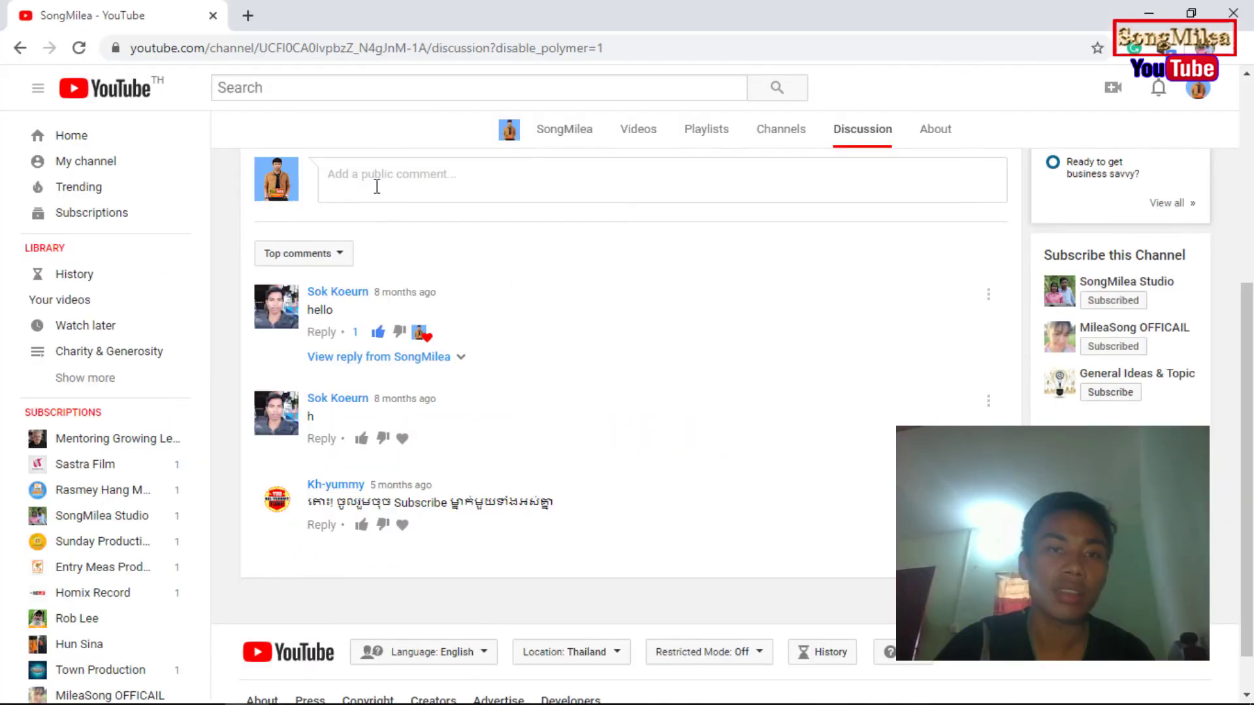
Step: Click into the 'Add a public comment' box, scroll through the comments, then move to the About tab
click(378, 185)
scroll(405, 490, down, 2)
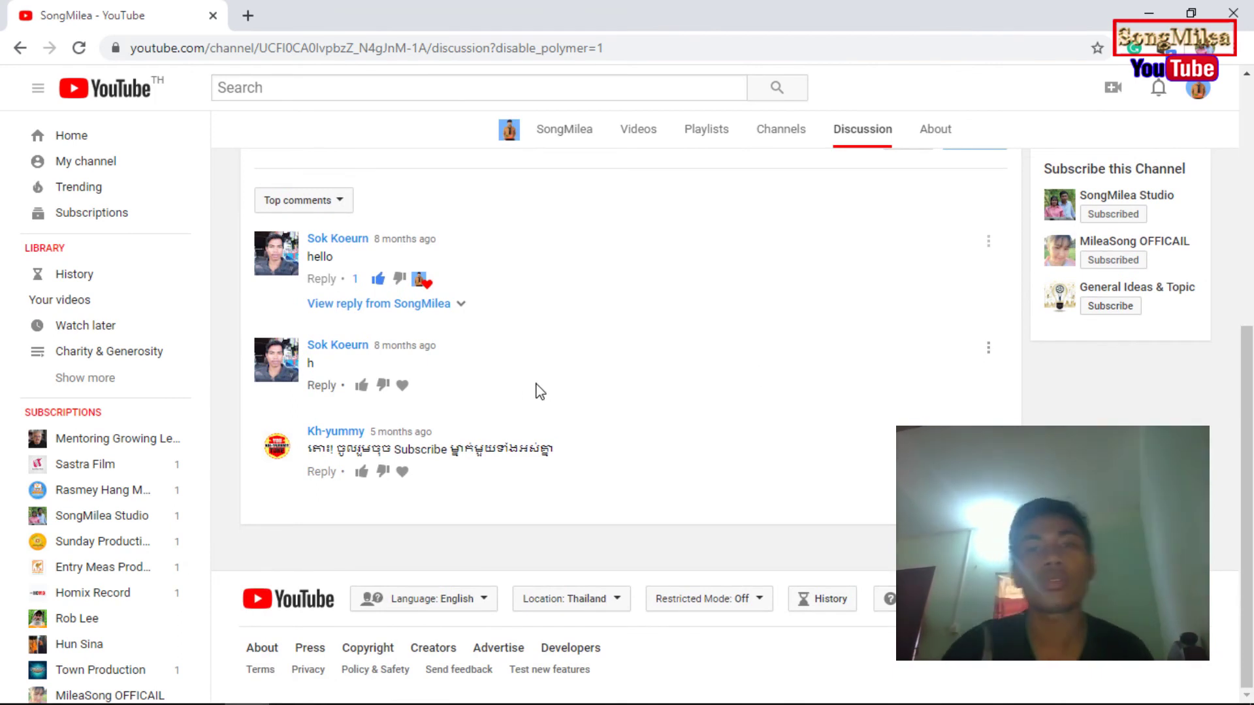
scroll(532, 374, up, 3)
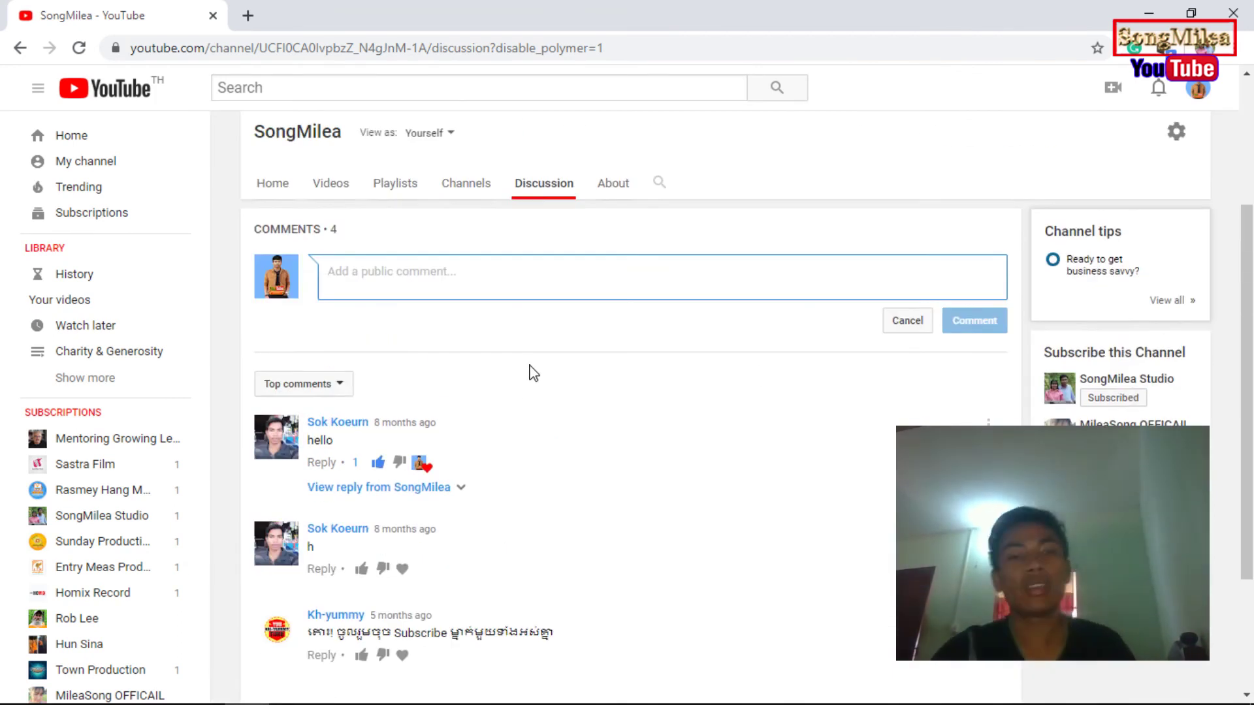
scroll(542, 375, up, 3)
scroll(523, 367, down, 3)
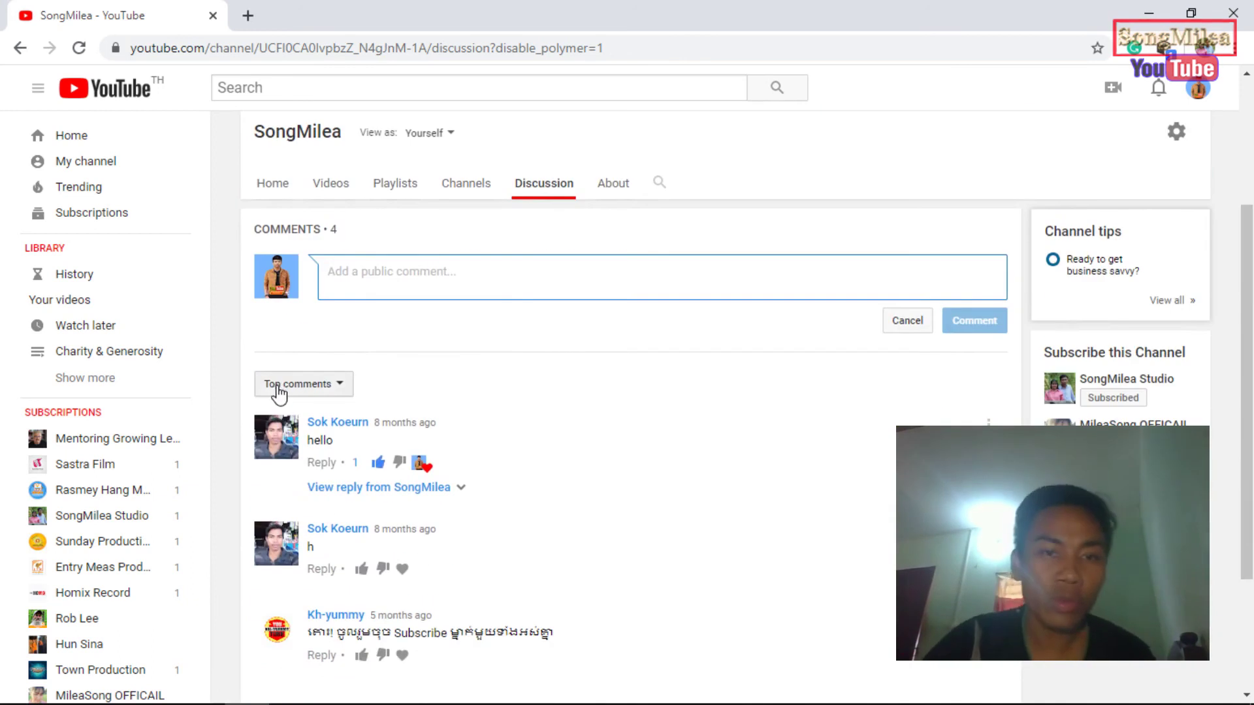
scroll(425, 377, up, 2)
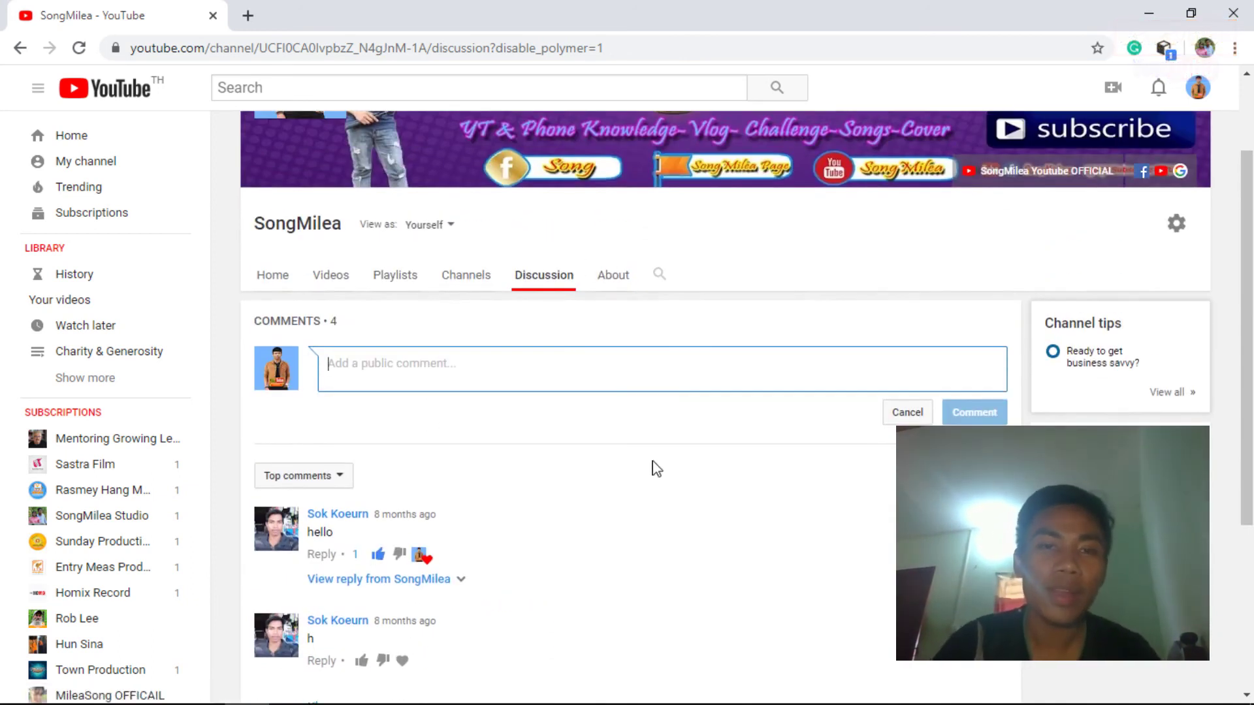
click(616, 287)
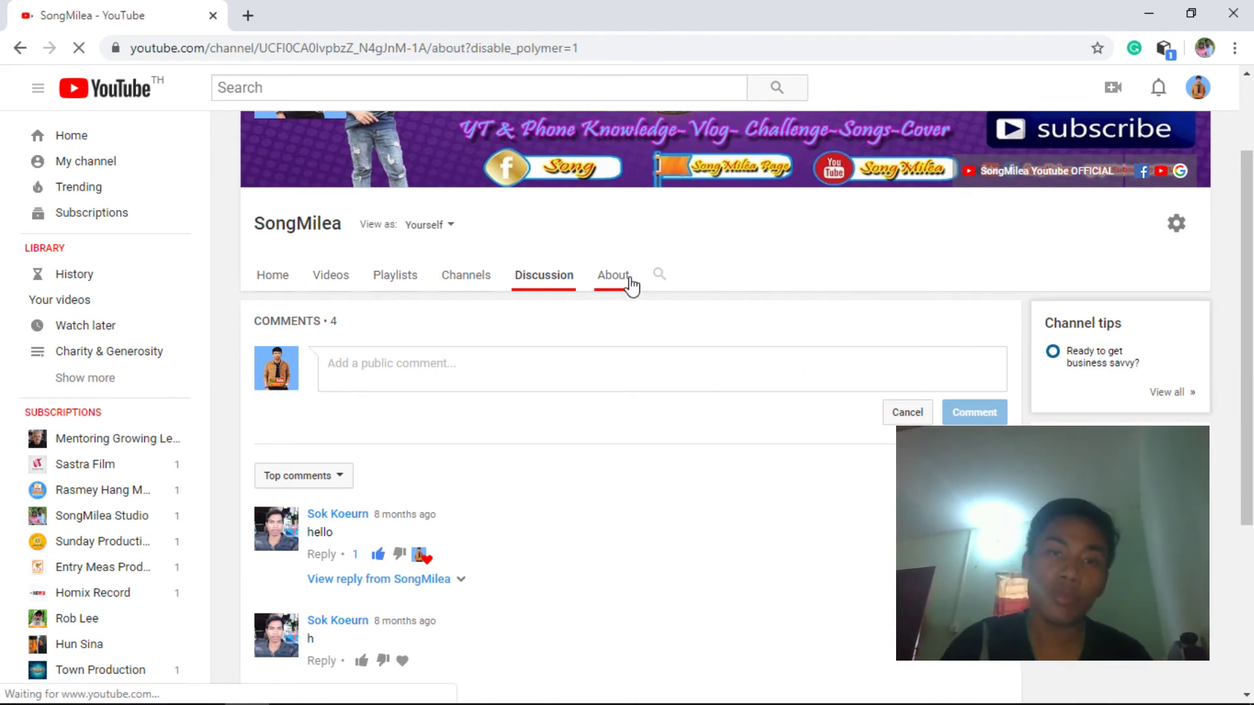
Step: Open the About page's welcome description in its editor and scroll through the full text
scroll(483, 325, up, 2)
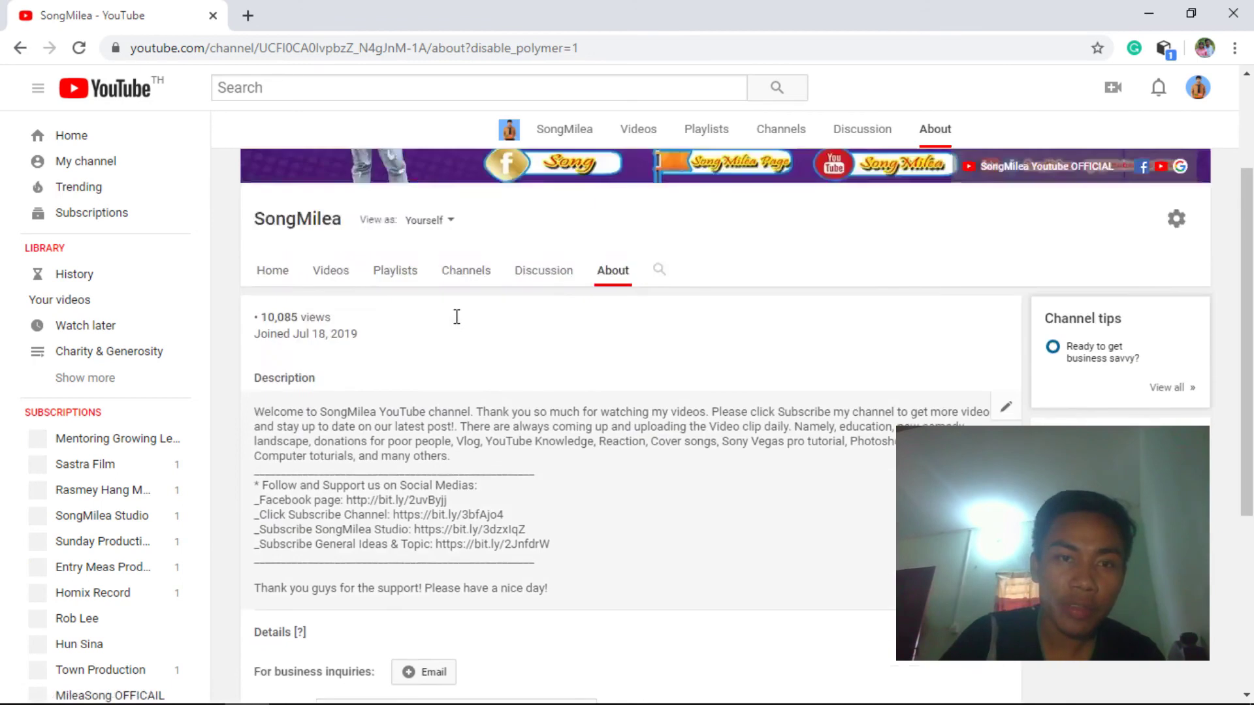
scroll(454, 315, up, 2)
scroll(454, 315, down, 4)
scroll(313, 314, up, 1)
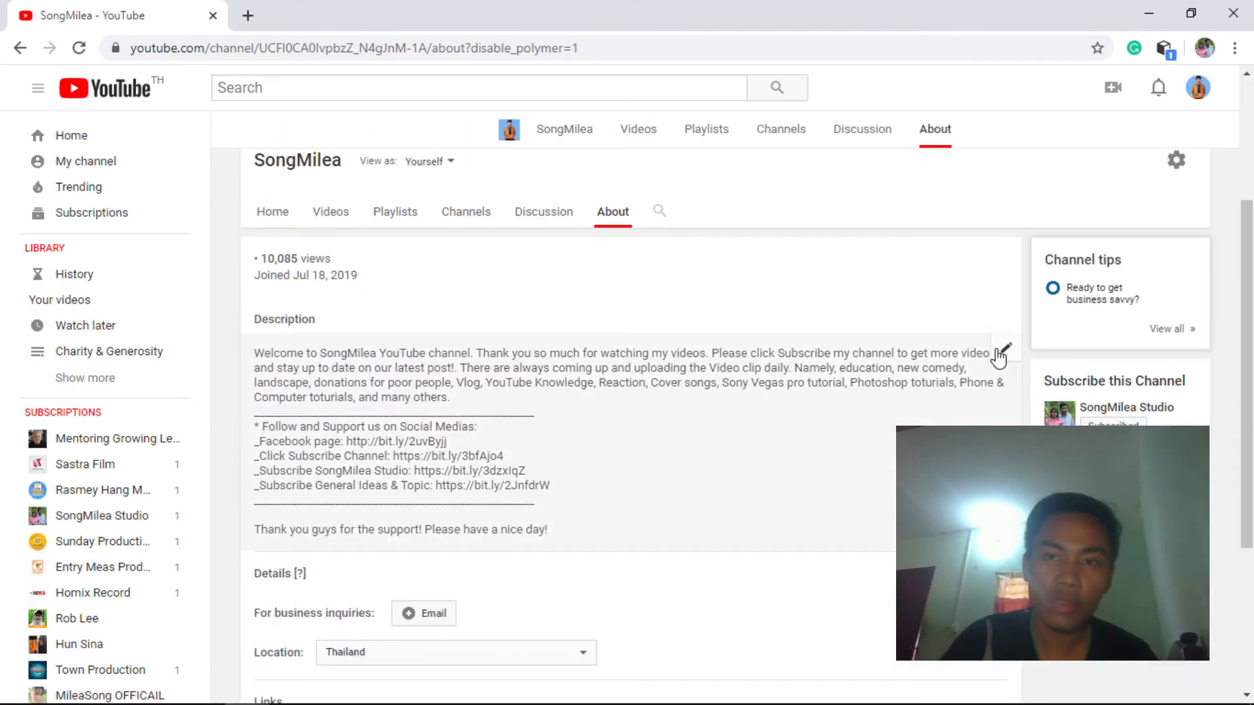
click(1001, 350)
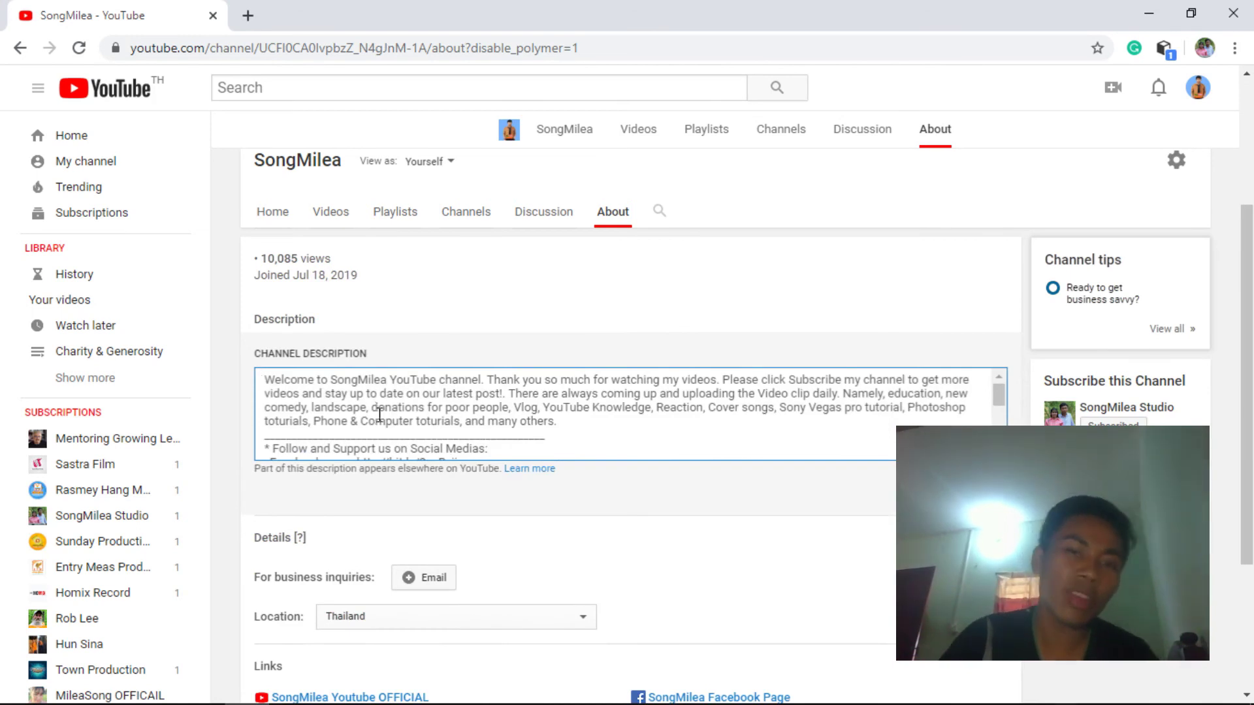
scroll(371, 420, down, 1)
scroll(379, 418, down, 2)
scroll(389, 410, down, 2)
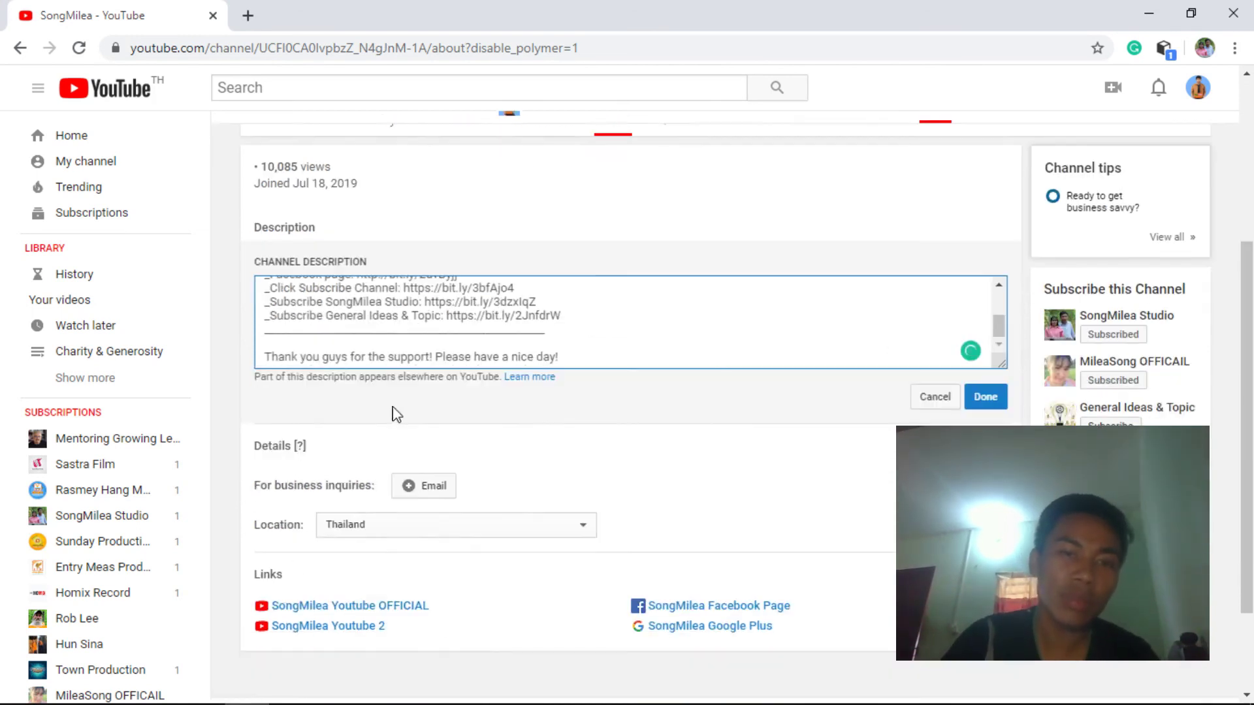
scroll(405, 397, up, 3)
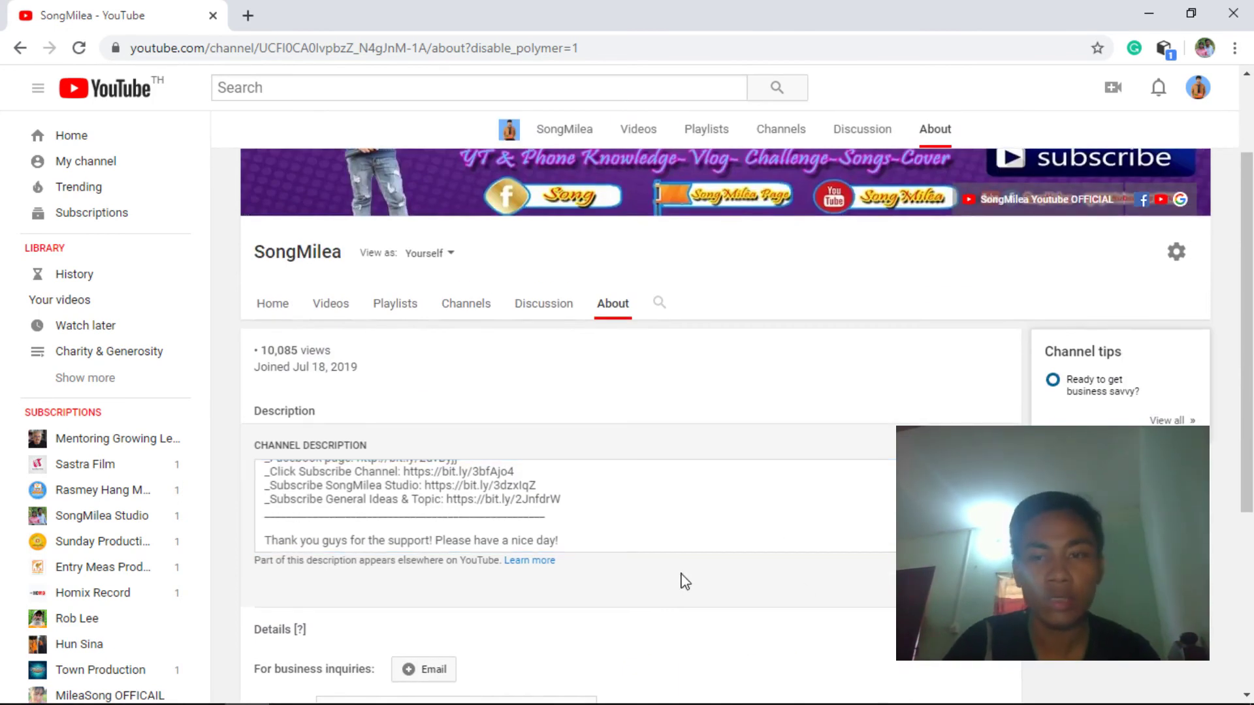
scroll(685, 568, down, 3)
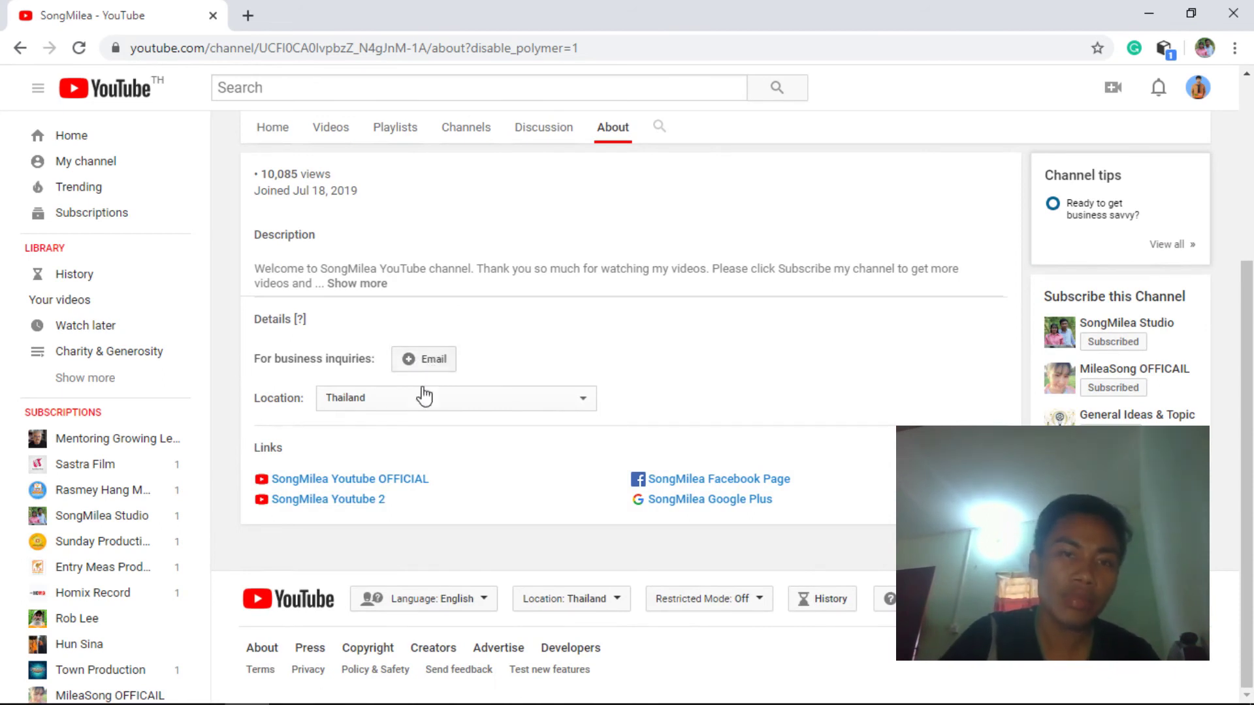
click(586, 405)
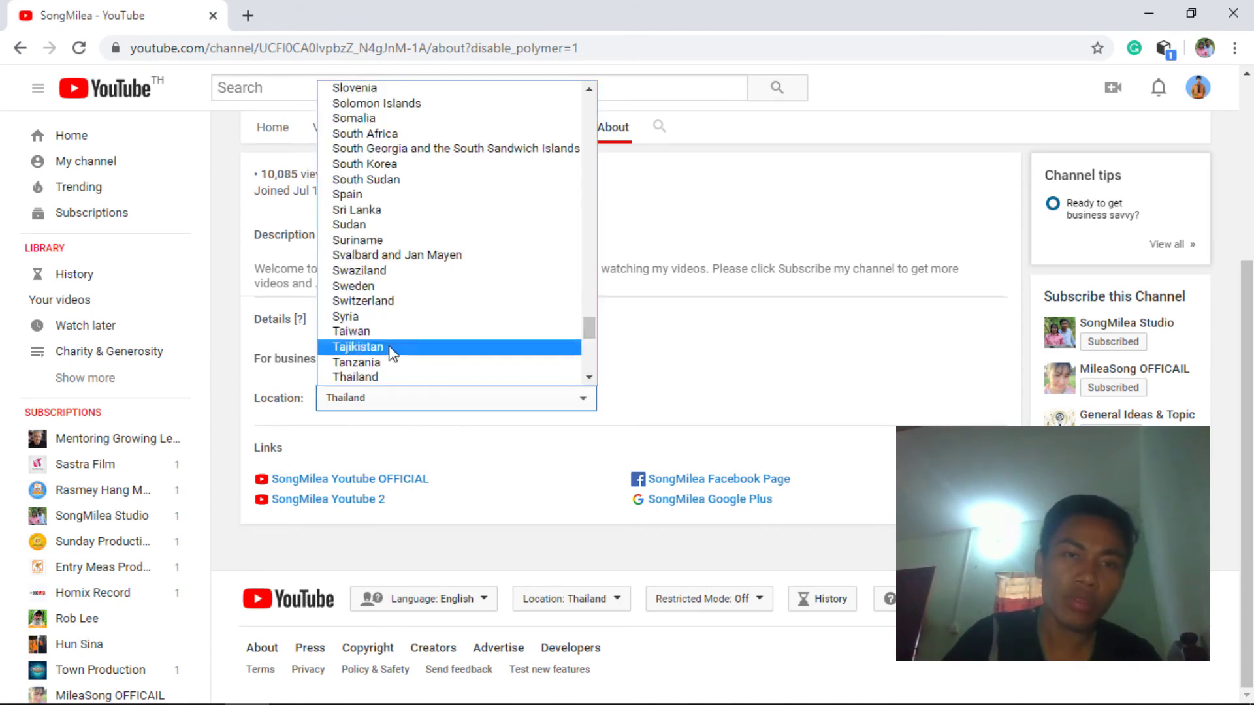
click(685, 400)
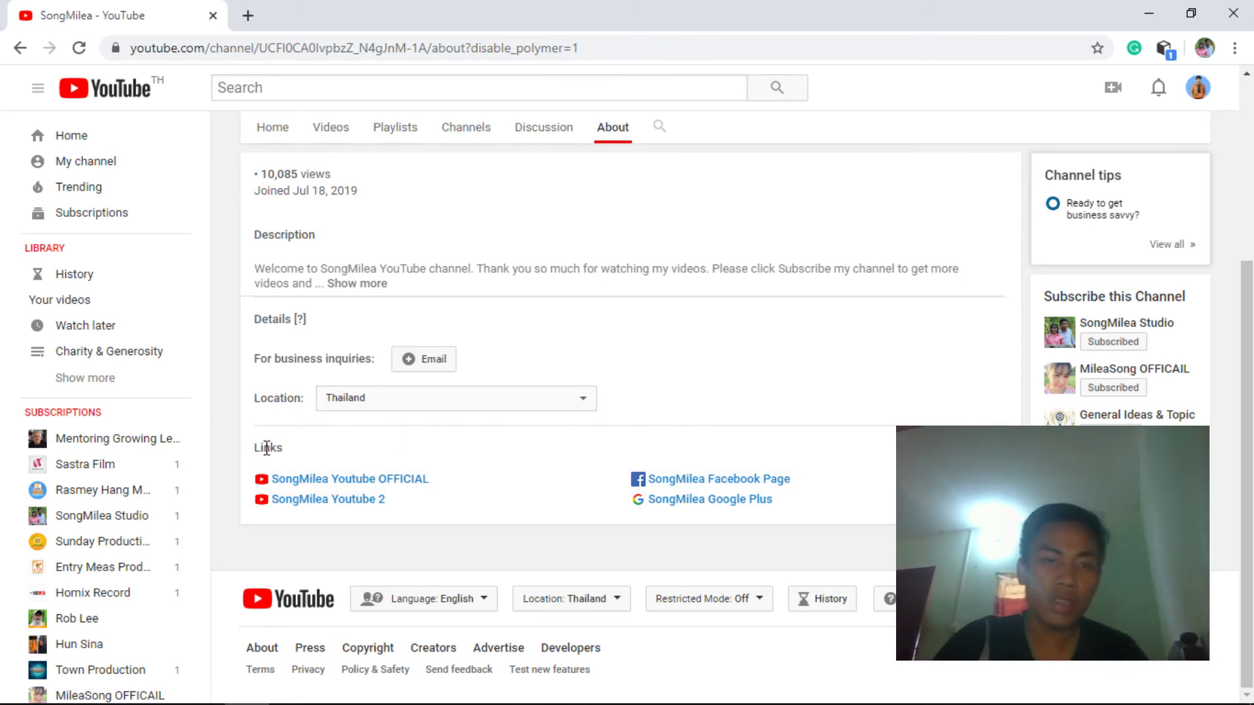
scroll(957, 269, up, 2)
scroll(1067, 299, up, 3)
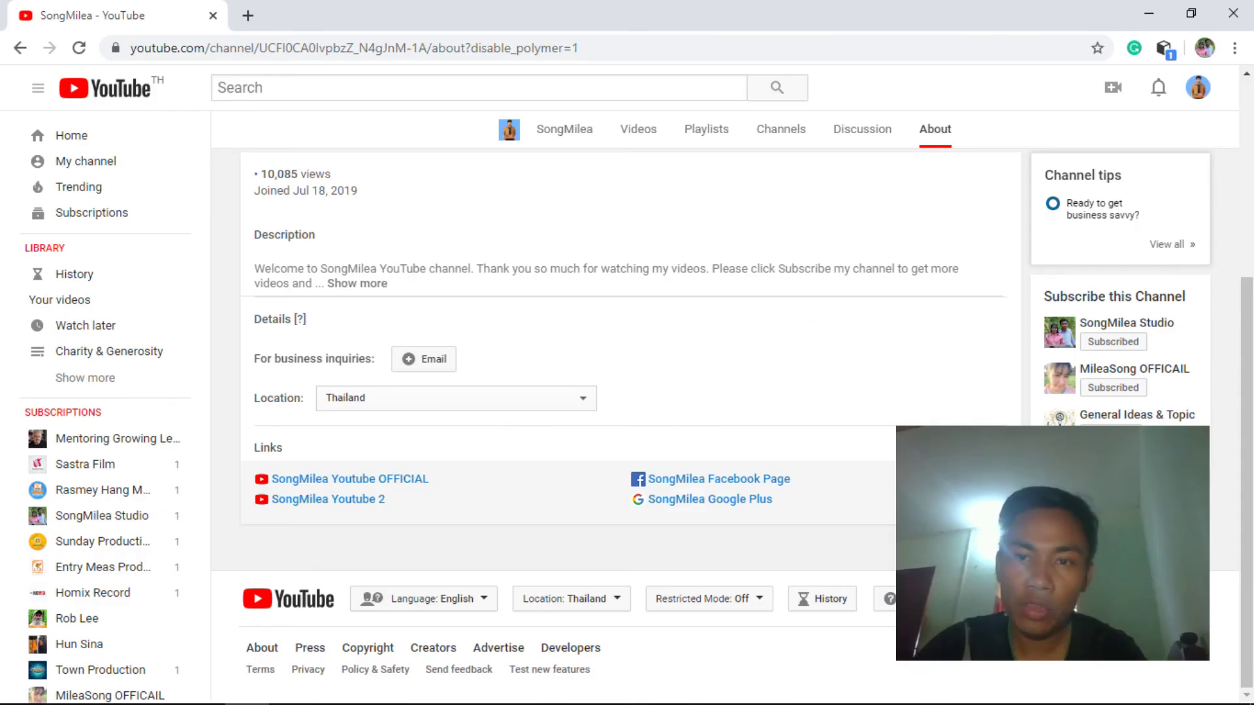
click(1006, 448)
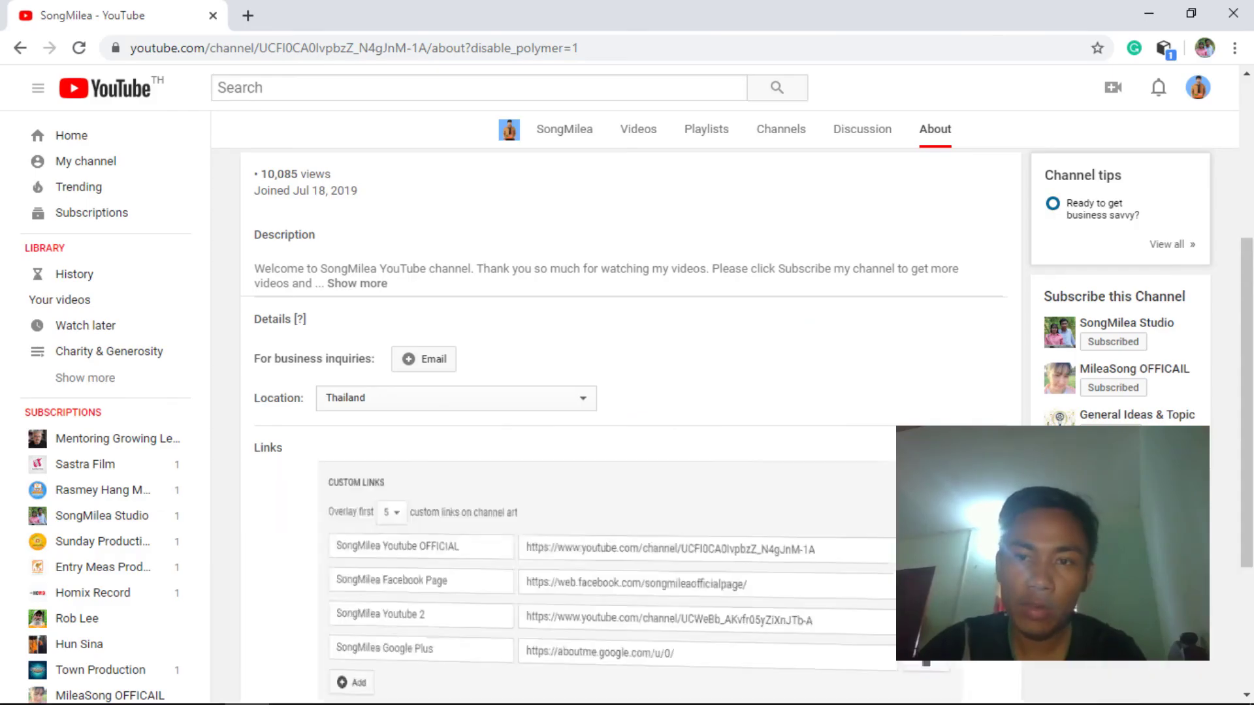
Step: Add a fifth custom link row below the four links, leaving its title and URL empty
scroll(708, 429, down, 3)
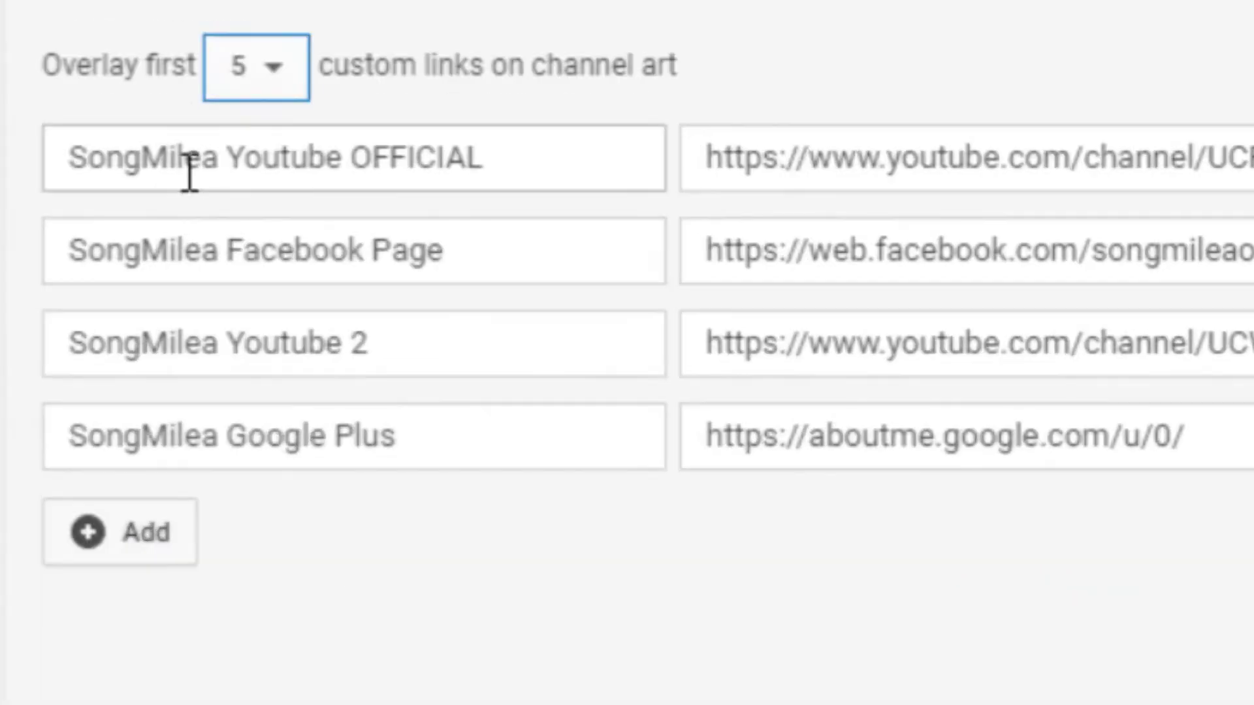
click(95, 542)
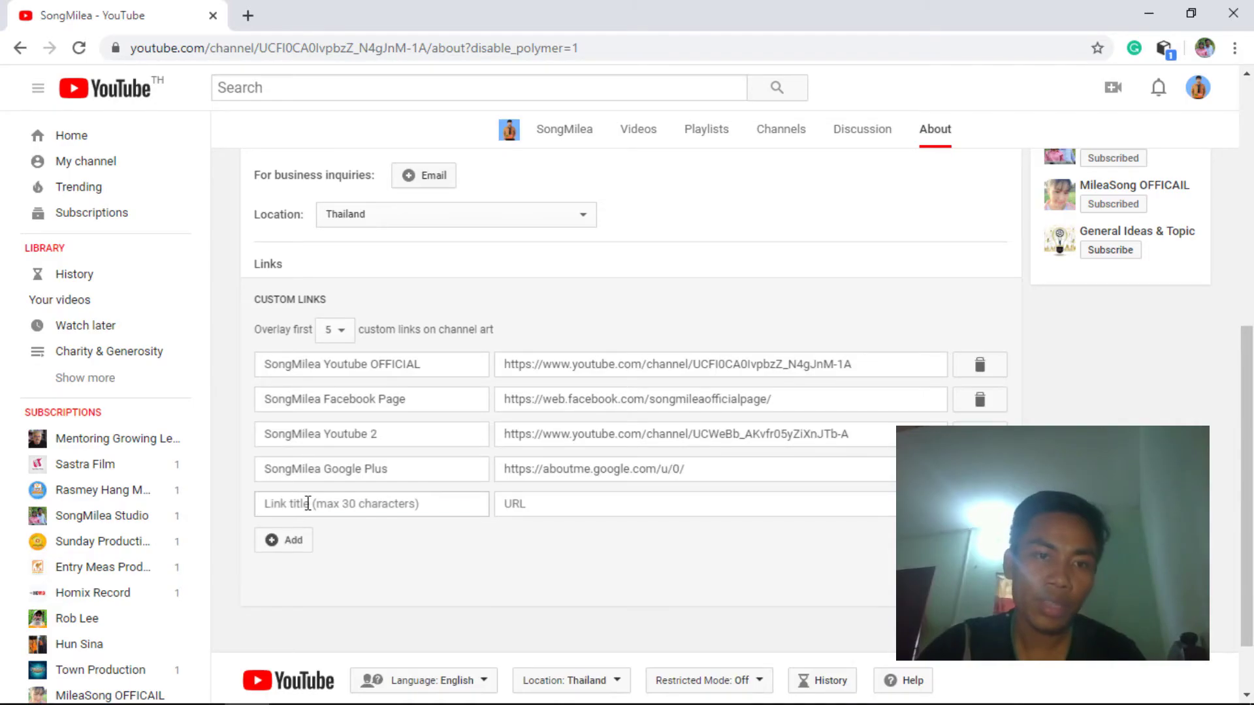
click(310, 503)
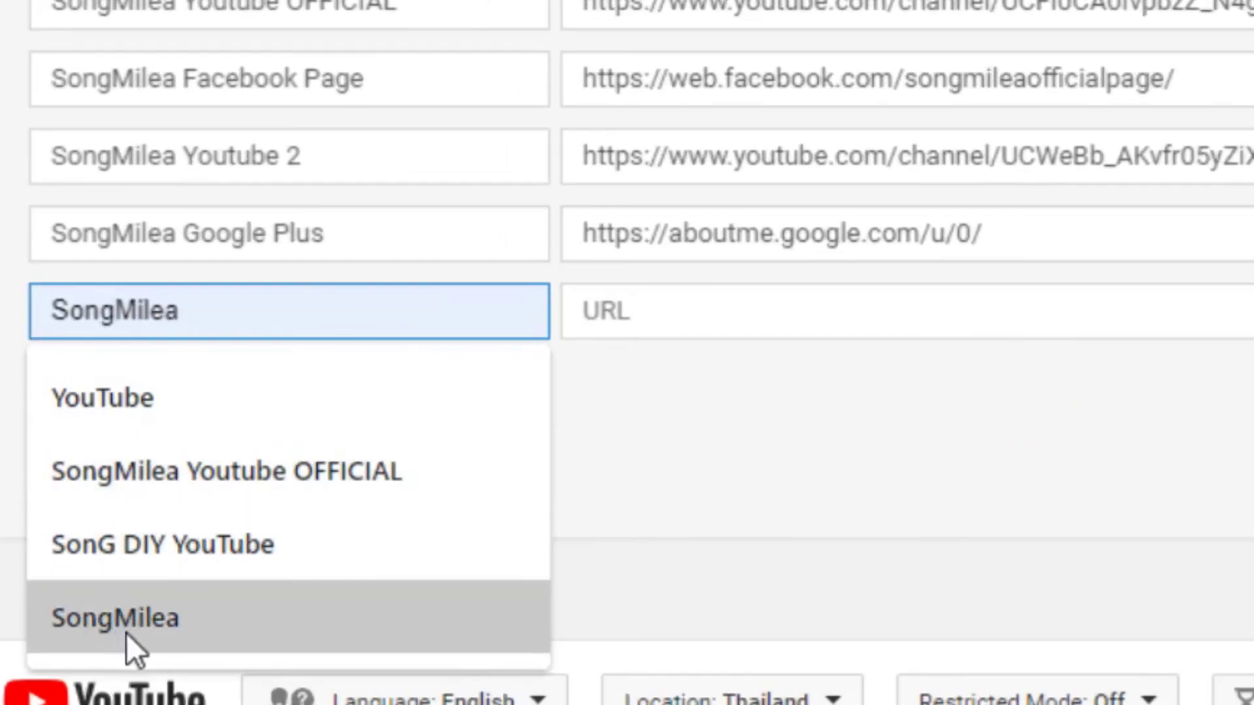
click(622, 313)
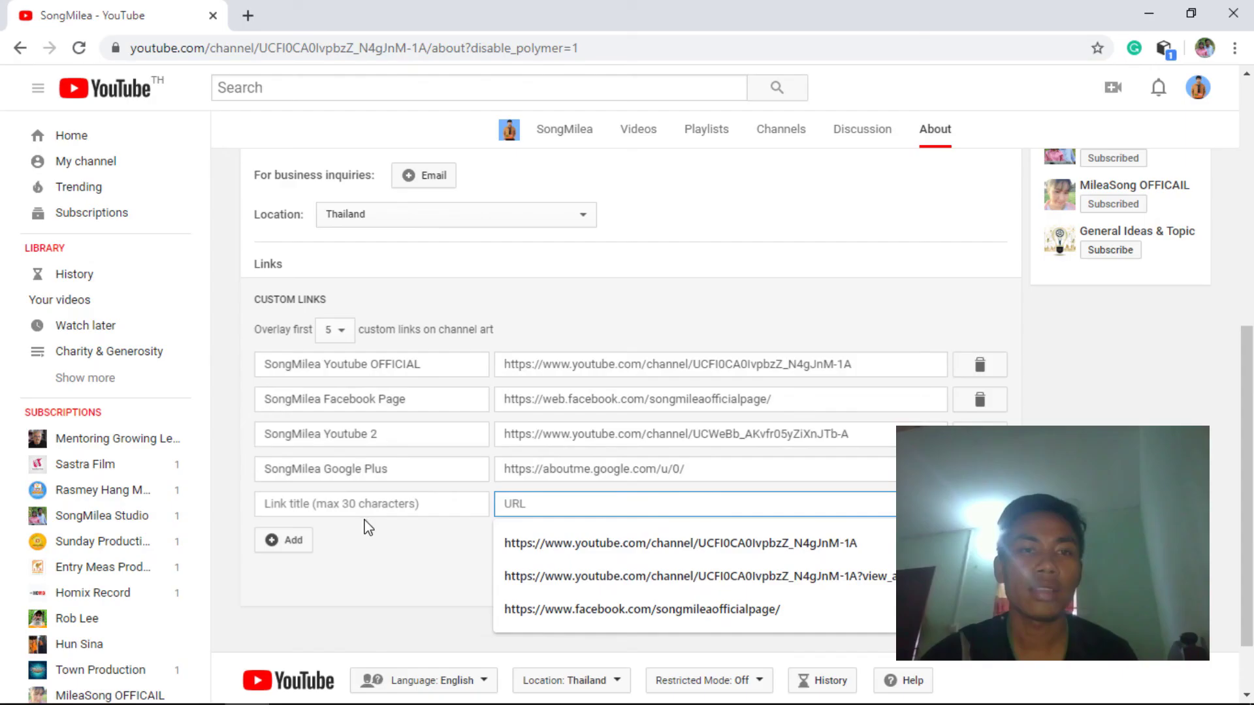
click(373, 549)
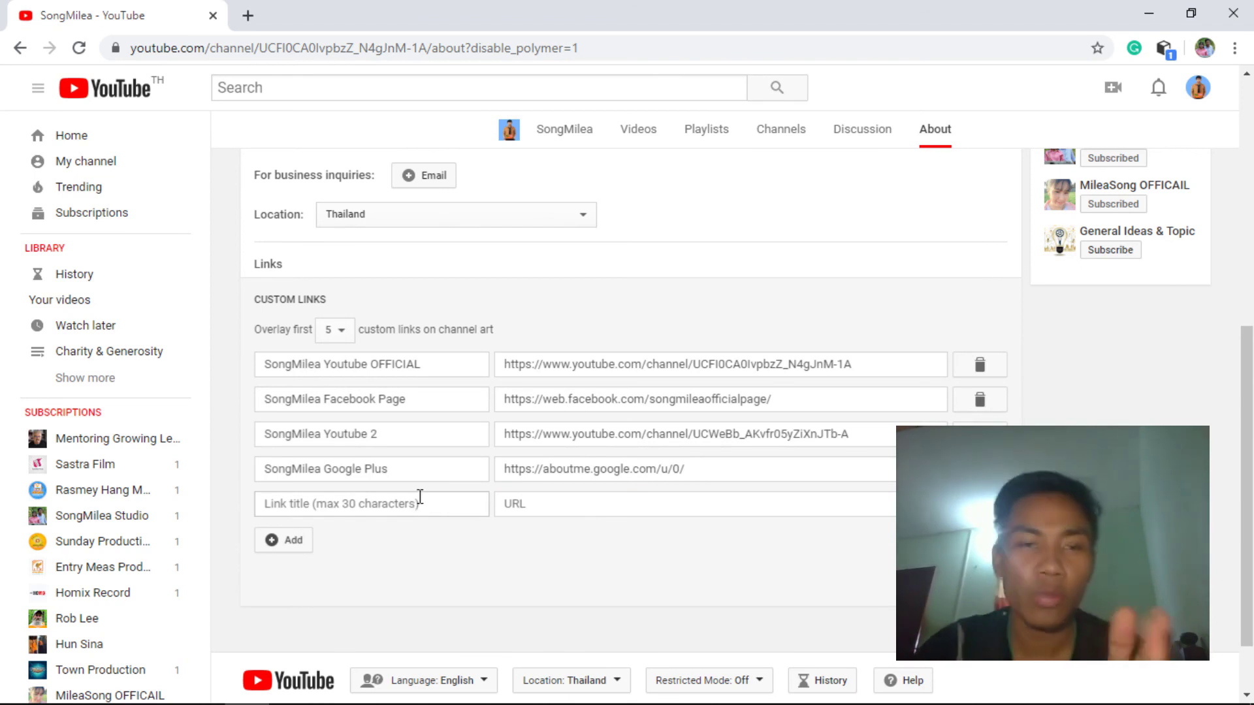
scroll(391, 249, up, 6)
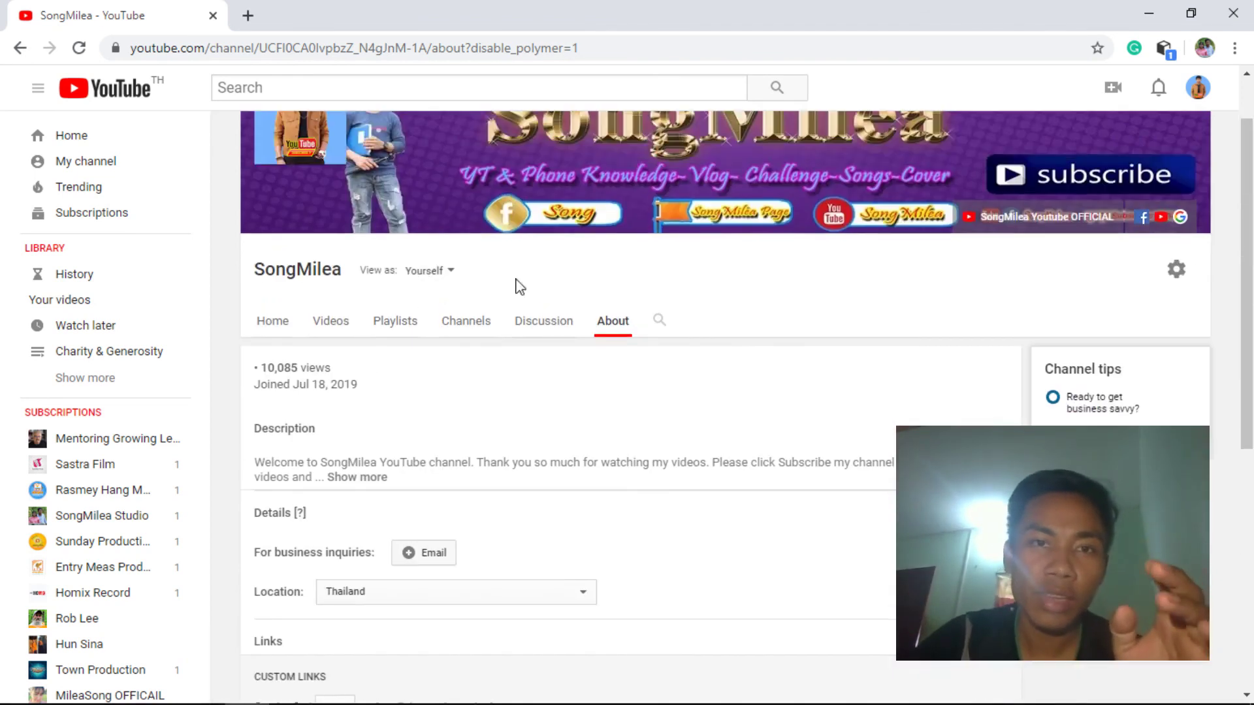
Step: Scroll the About page to confirm only the four original channel links remain
scroll(392, 346, down, 2)
scroll(497, 372, down, 5)
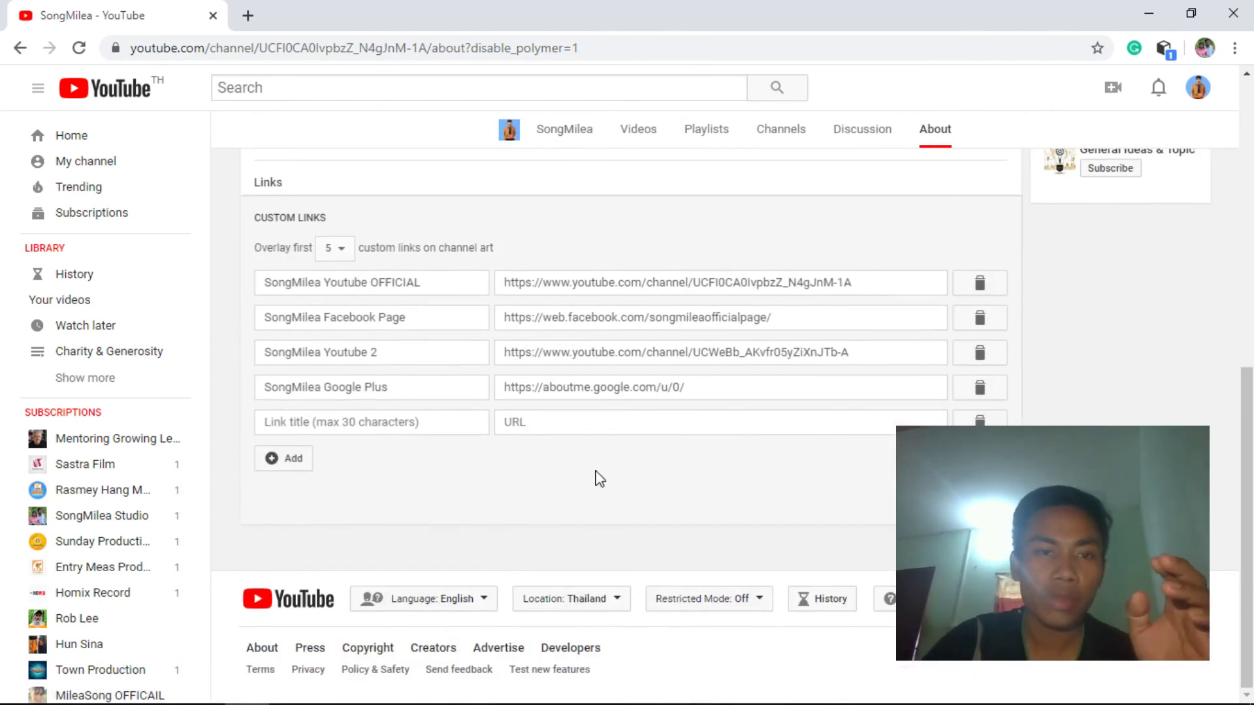
scroll(573, 454, up, 3)
scroll(575, 451, up, 1)
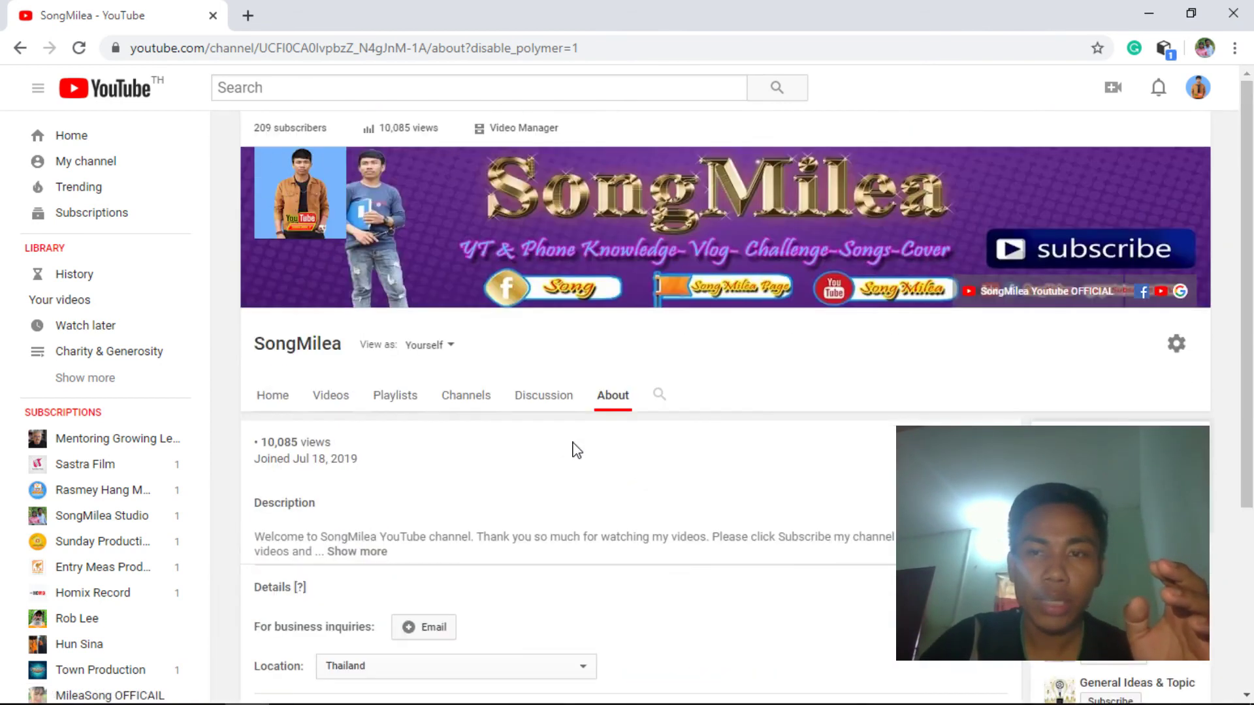
scroll(575, 445, down, 3)
scroll(581, 438, up, 4)
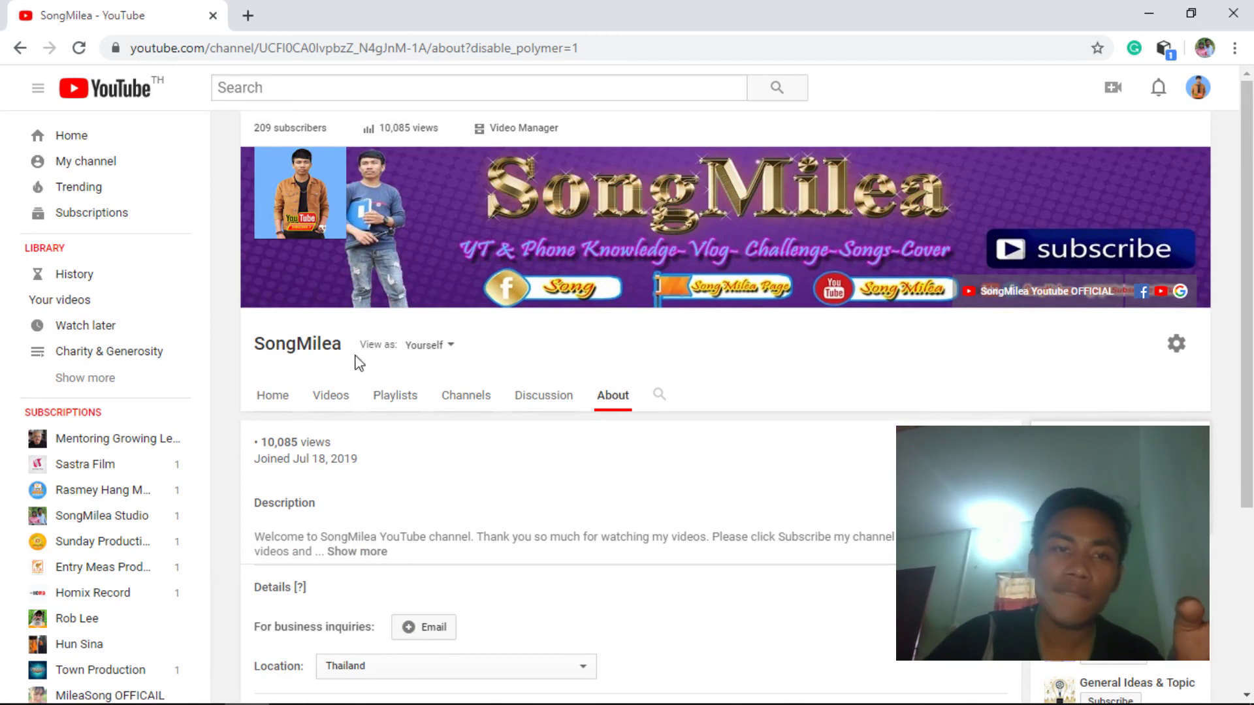
scroll(358, 364, down, 1)
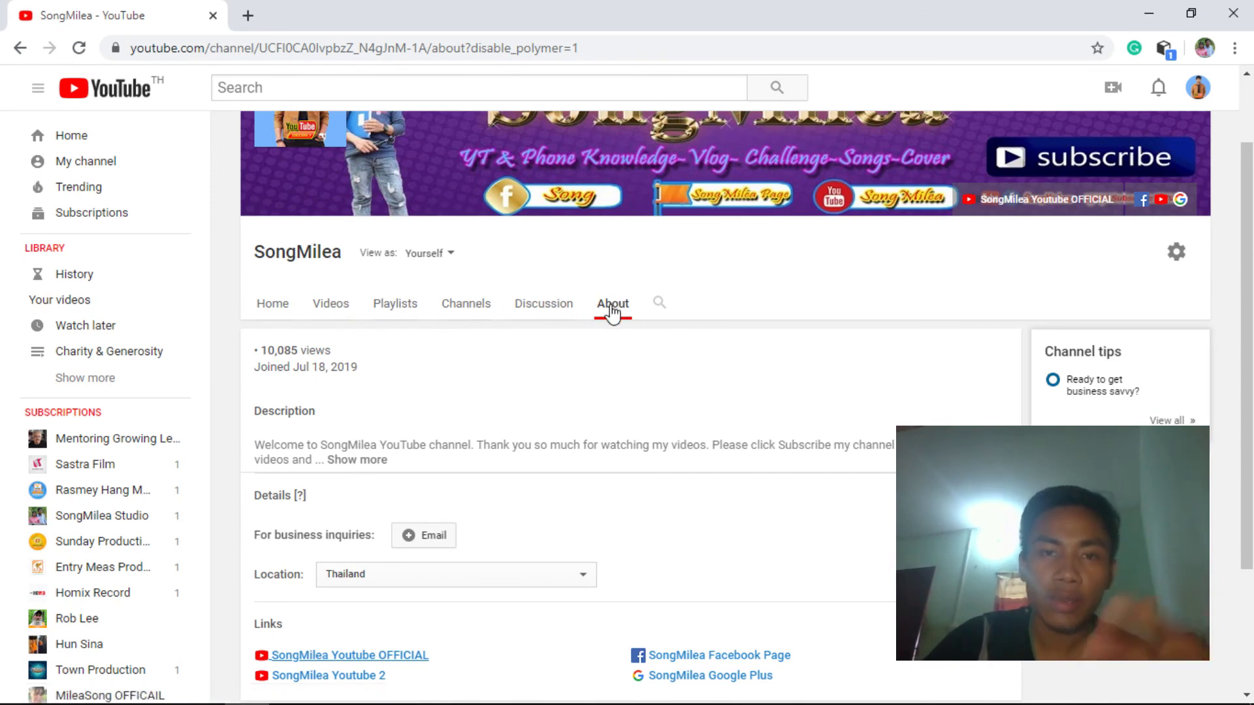
scroll(618, 312, down, 2)
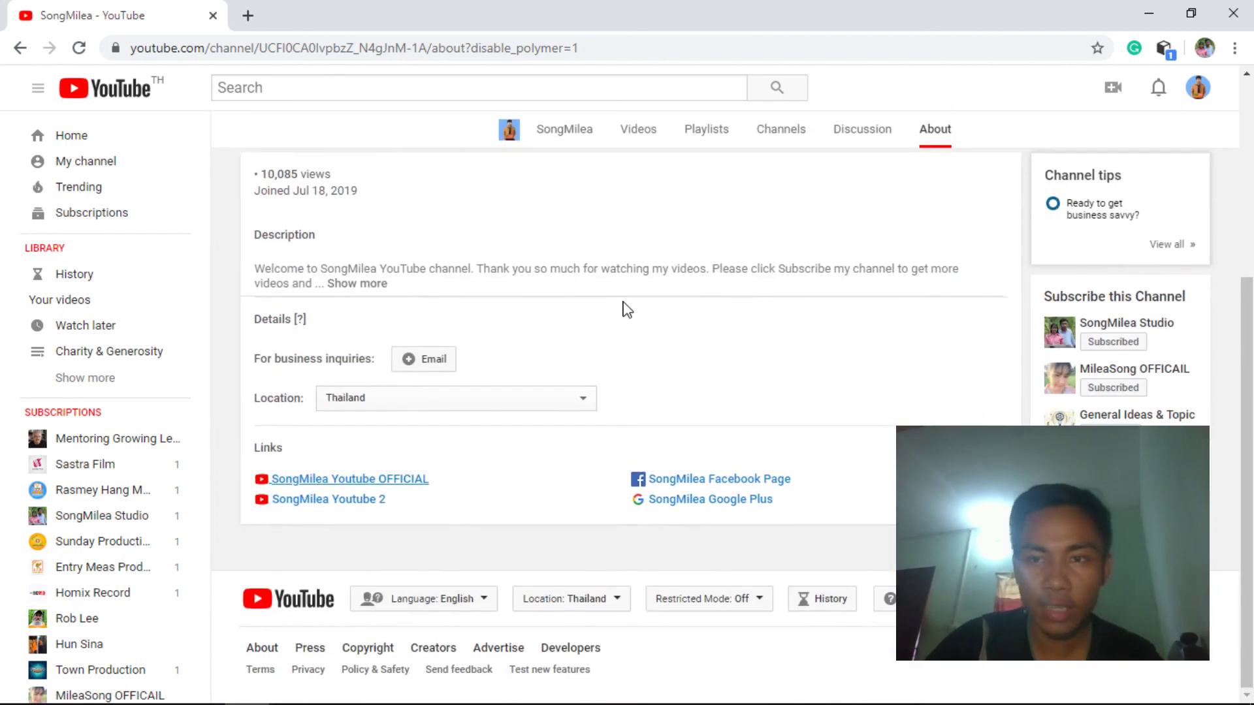
scroll(624, 311, up, 2)
scroll(622, 333, down, 2)
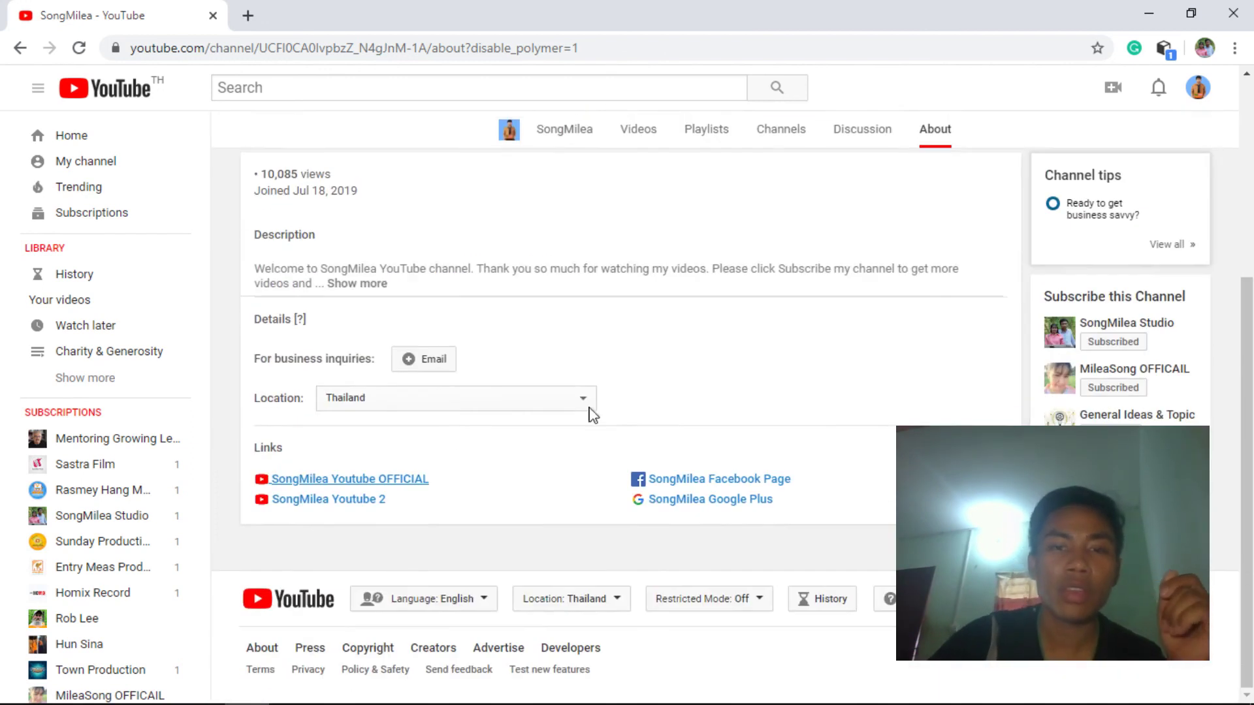
scroll(575, 451, up, 4)
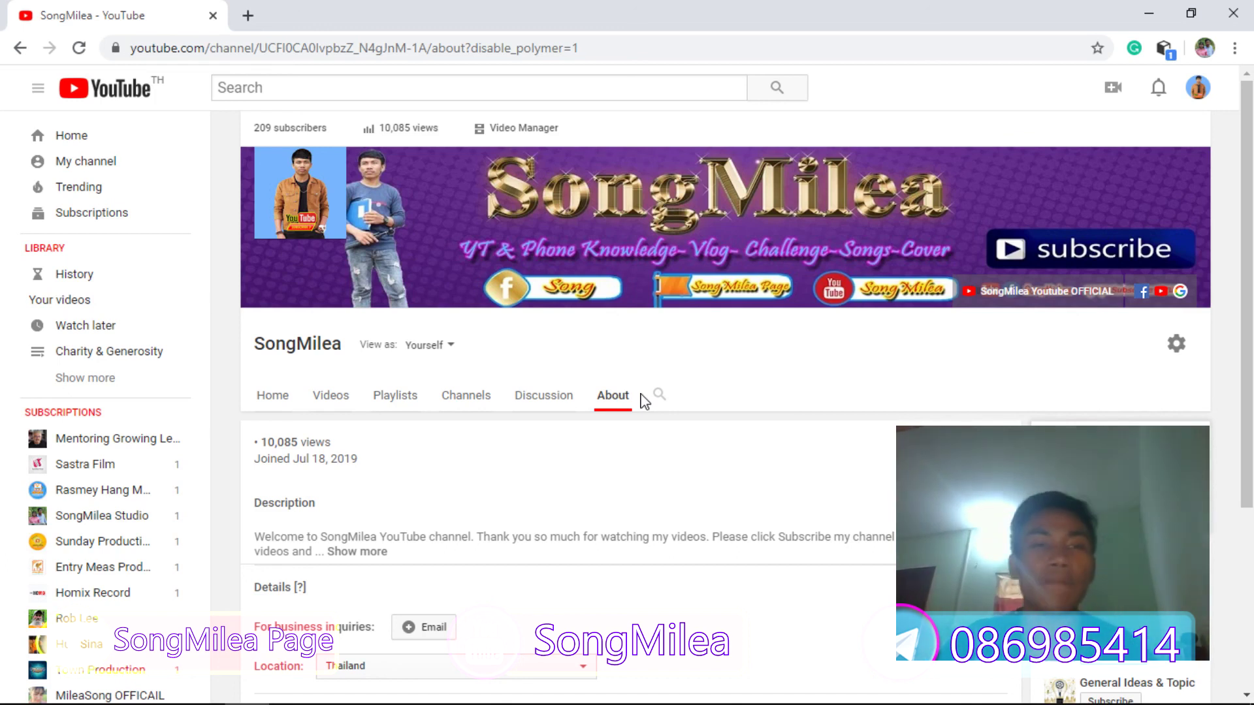
scroll(643, 400, down, 2)
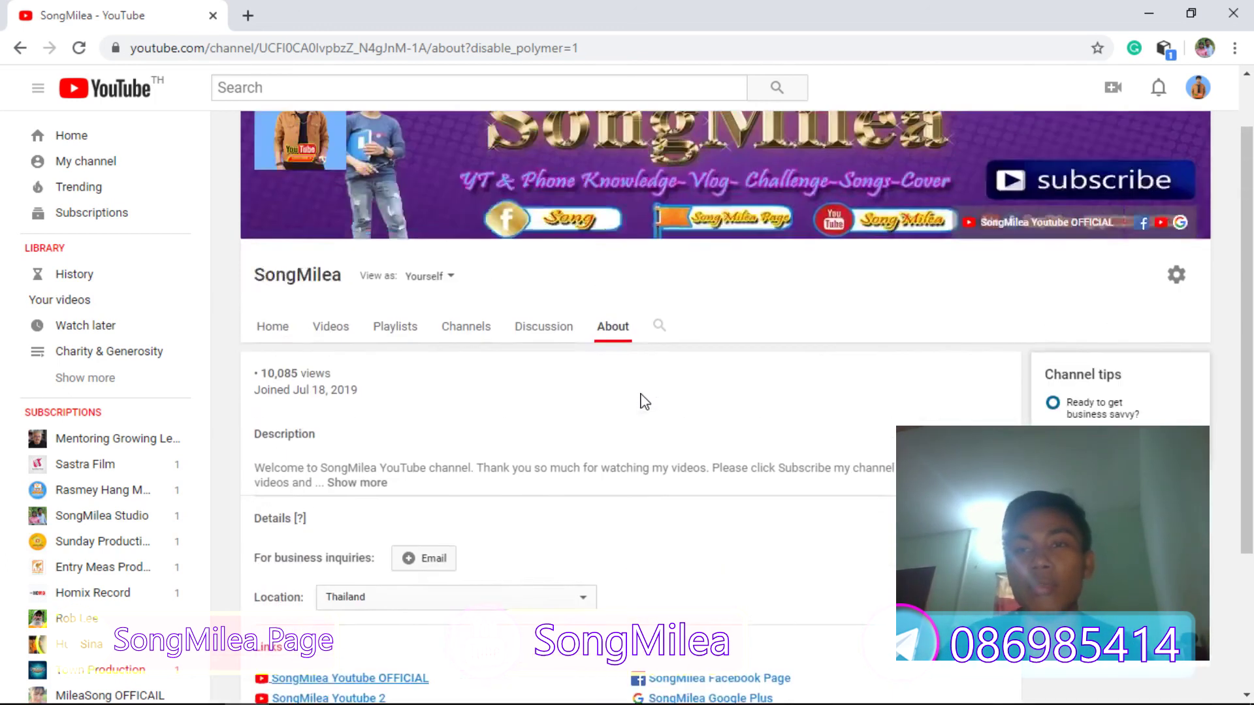
scroll(643, 400, up, 2)
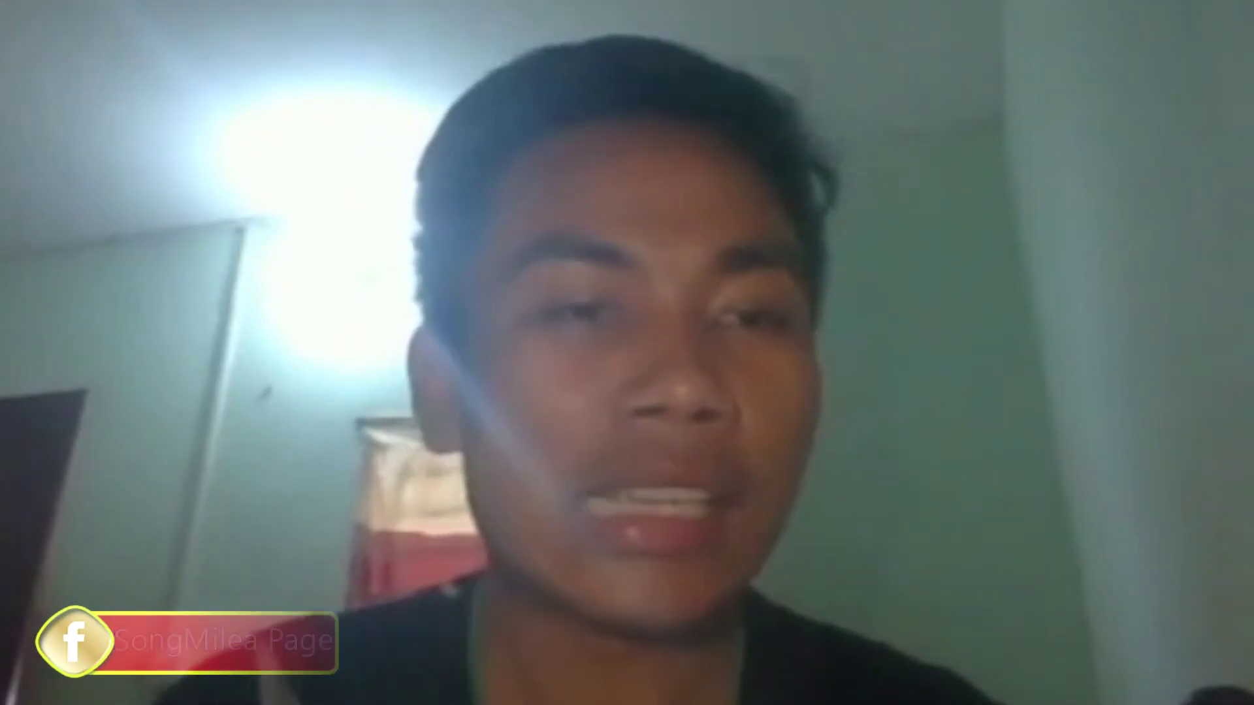